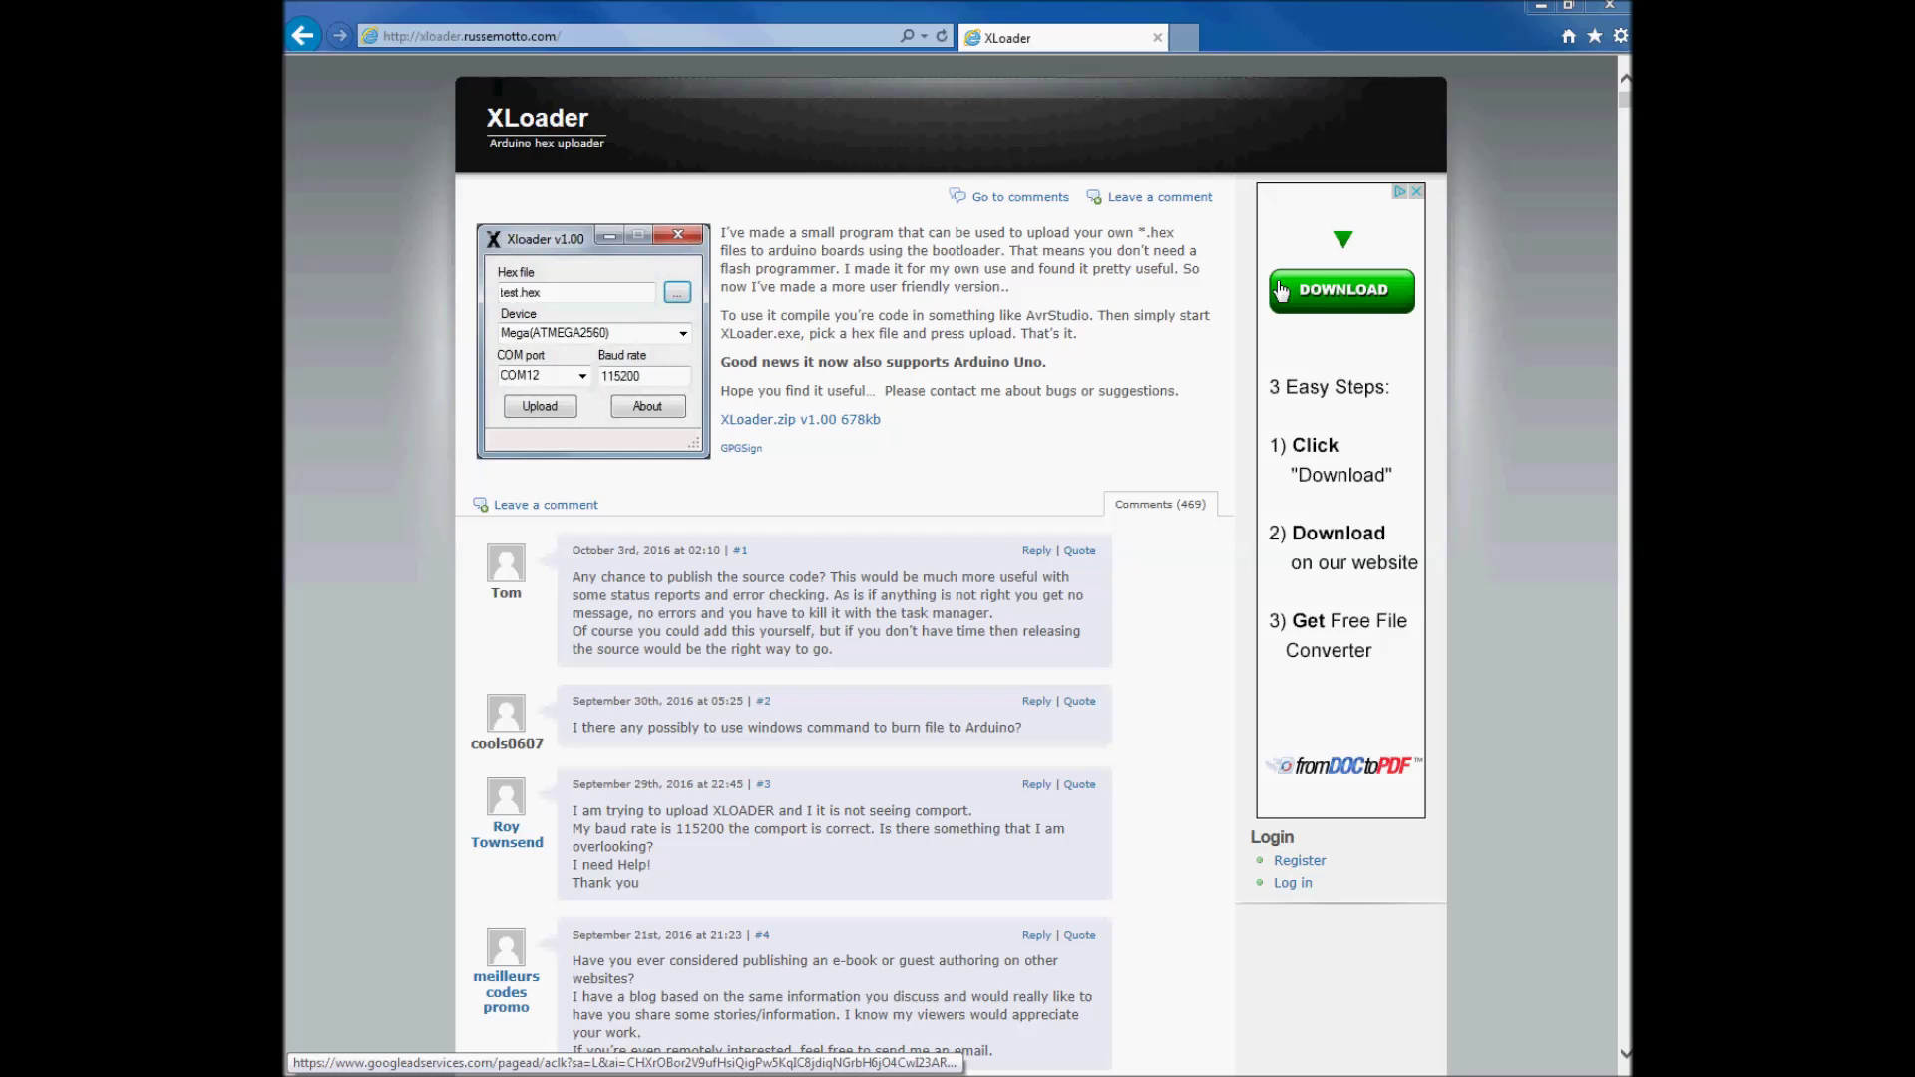
Save the linked XLoader.zip v1.00 to the Downloads folder under the name XLoader.
right_click(803, 427)
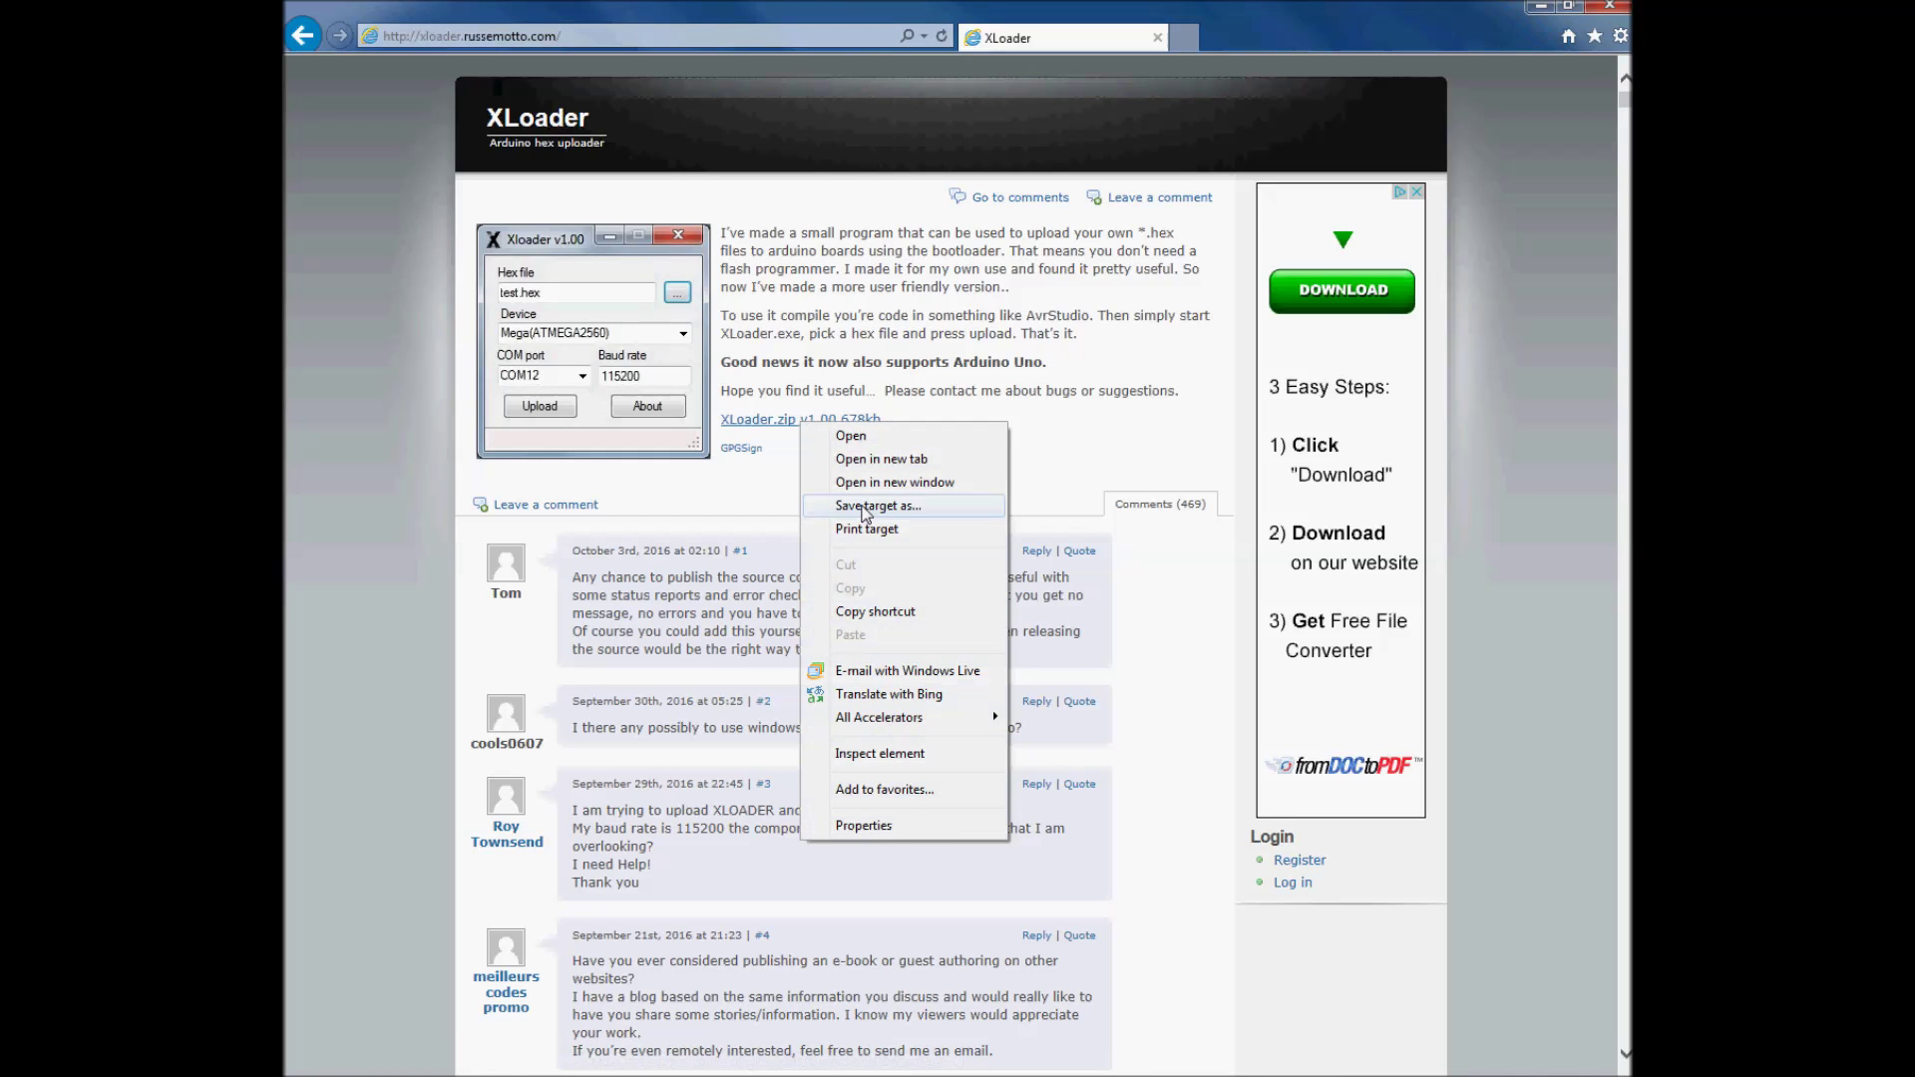
click(773, 431)
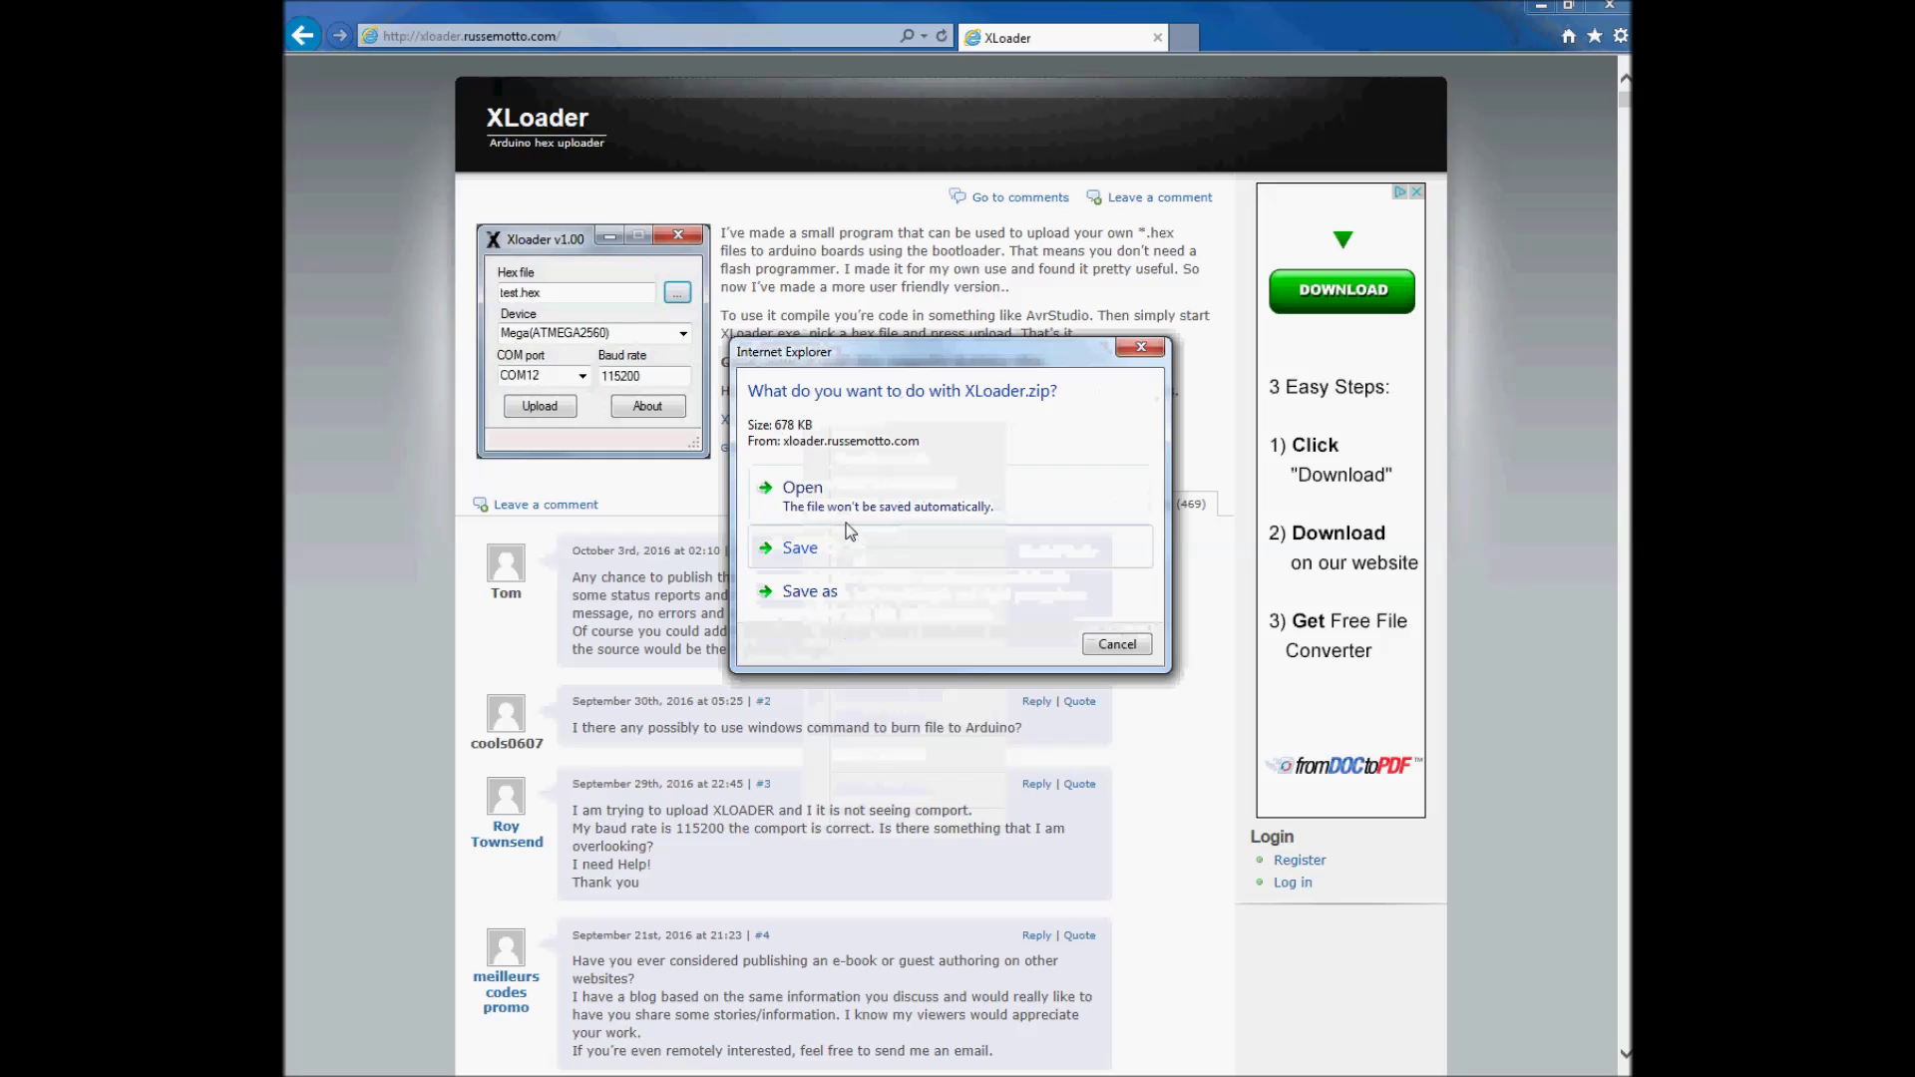
click(853, 588)
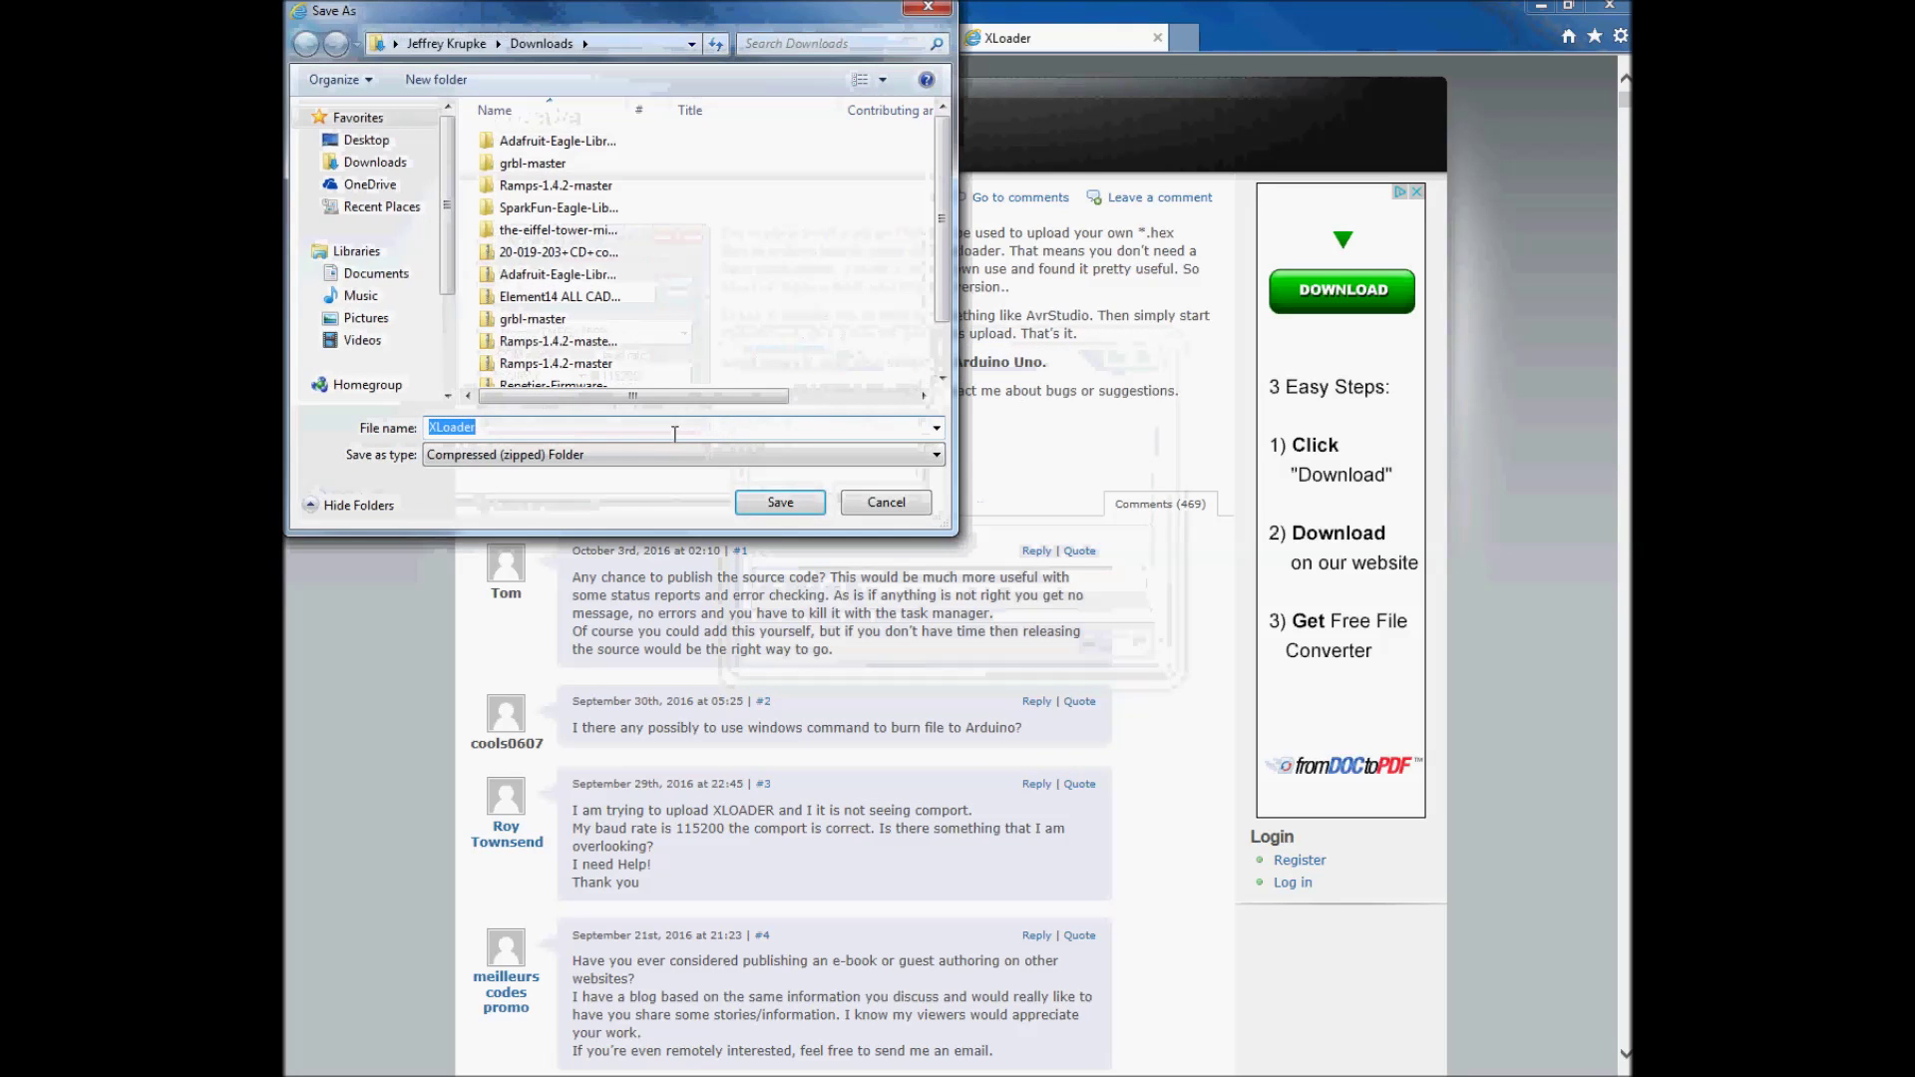
click(796, 503)
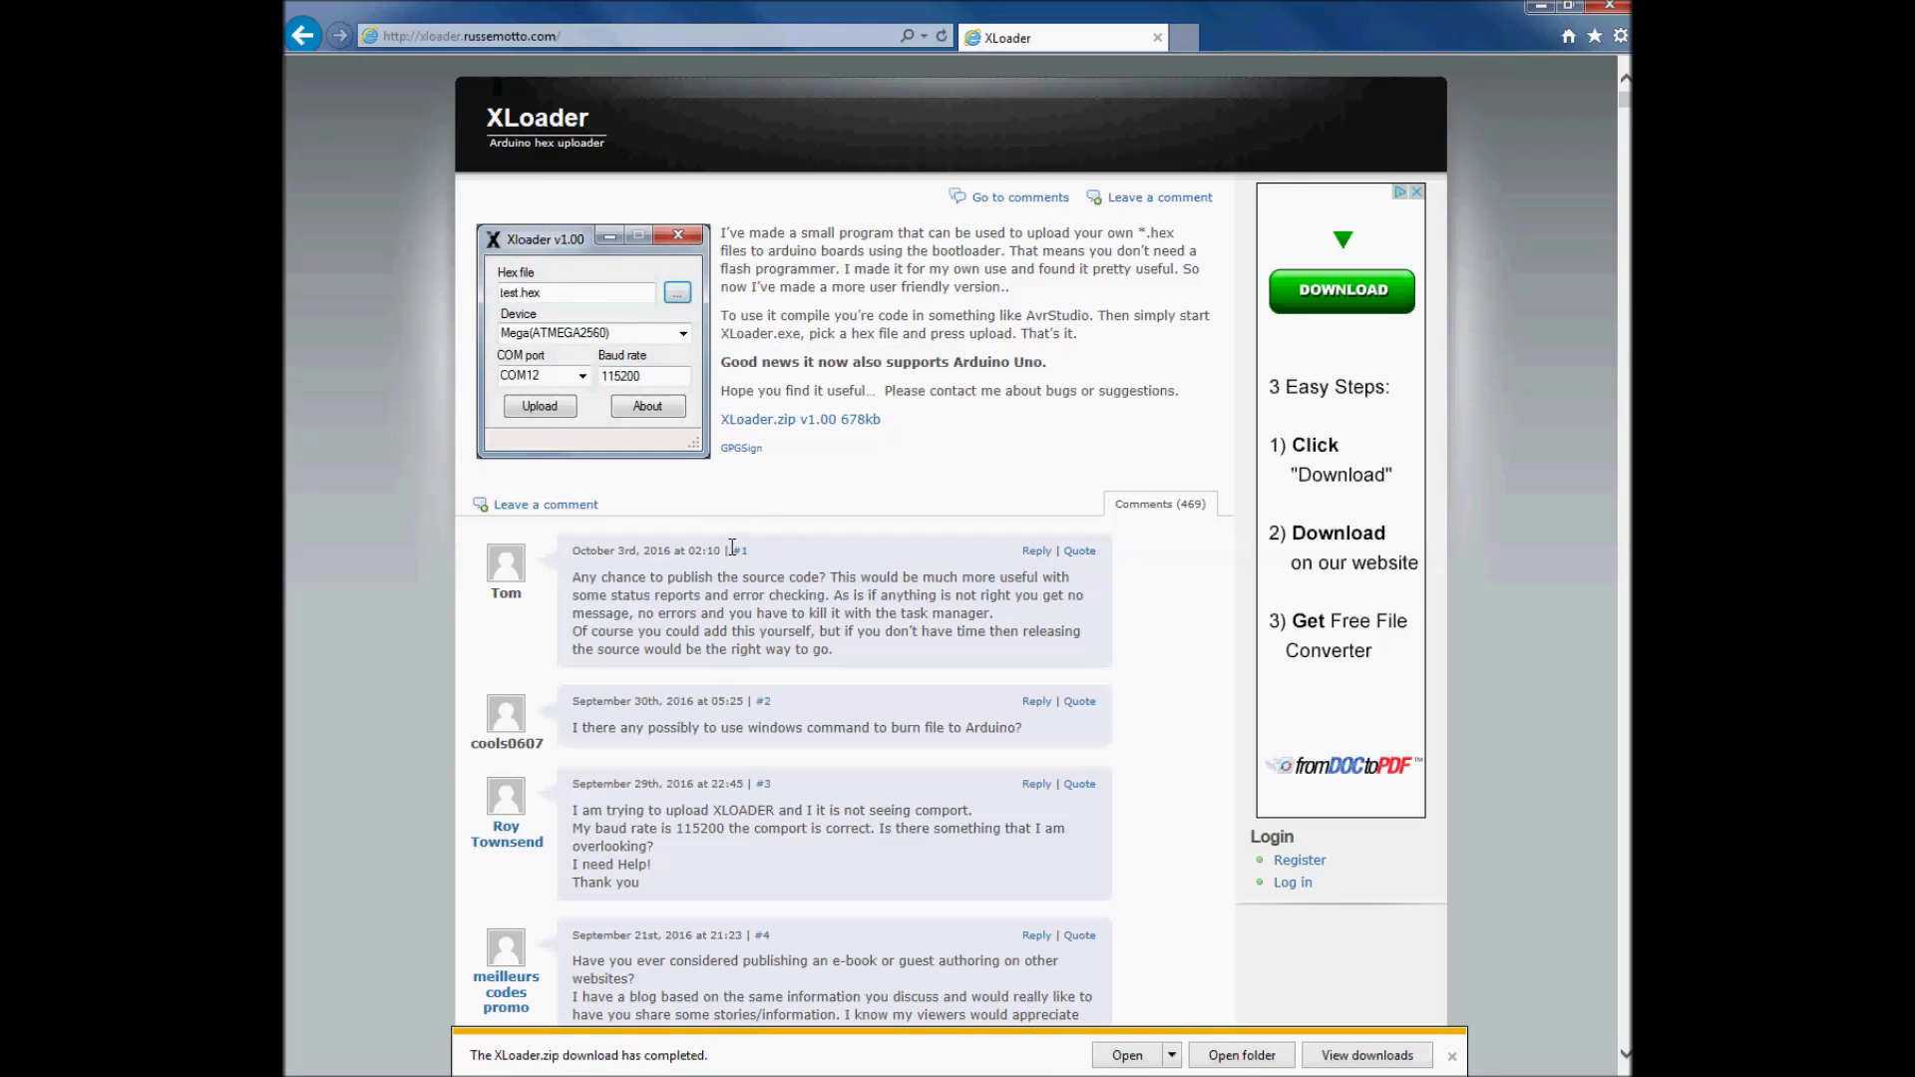
Extract the downloaded XLoader.zip into the XLoader folder in Downloads, check the extracted files and close their window.
click(1128, 1058)
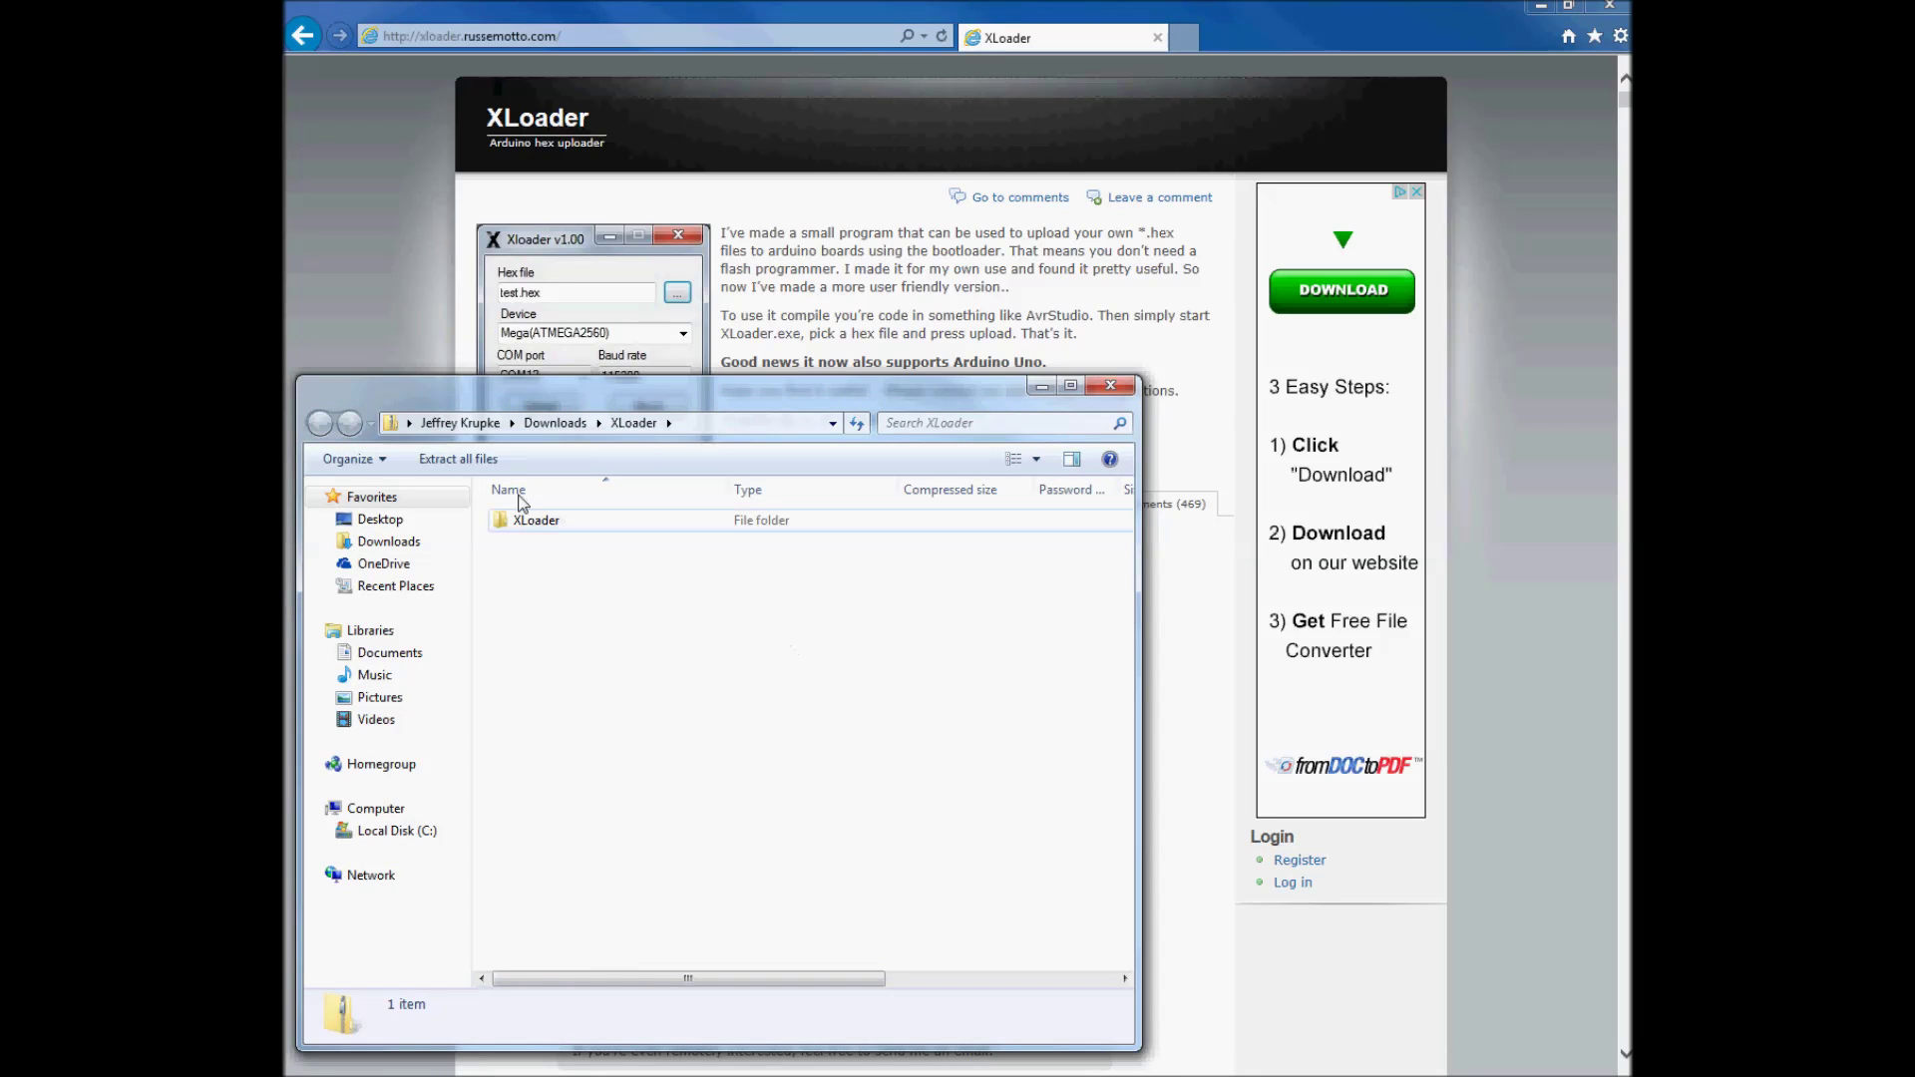
click(459, 460)
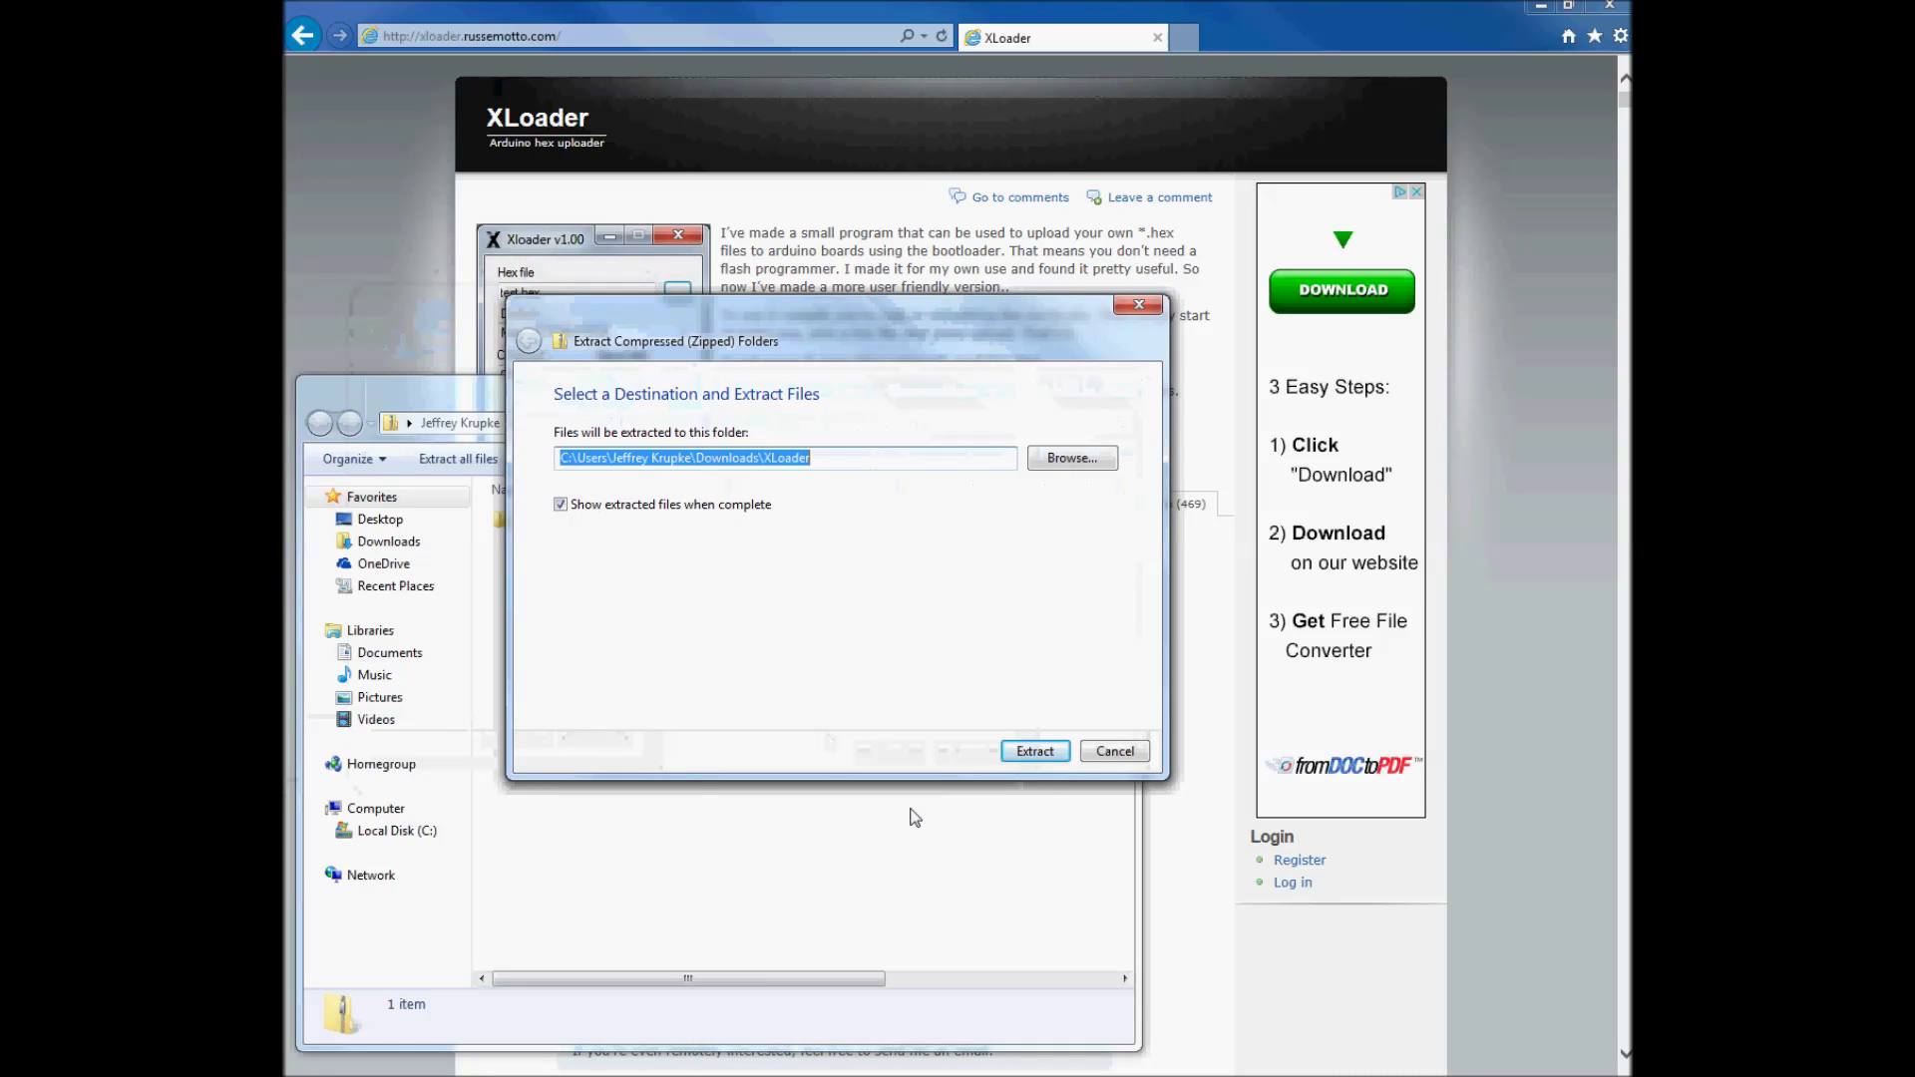
click(1045, 755)
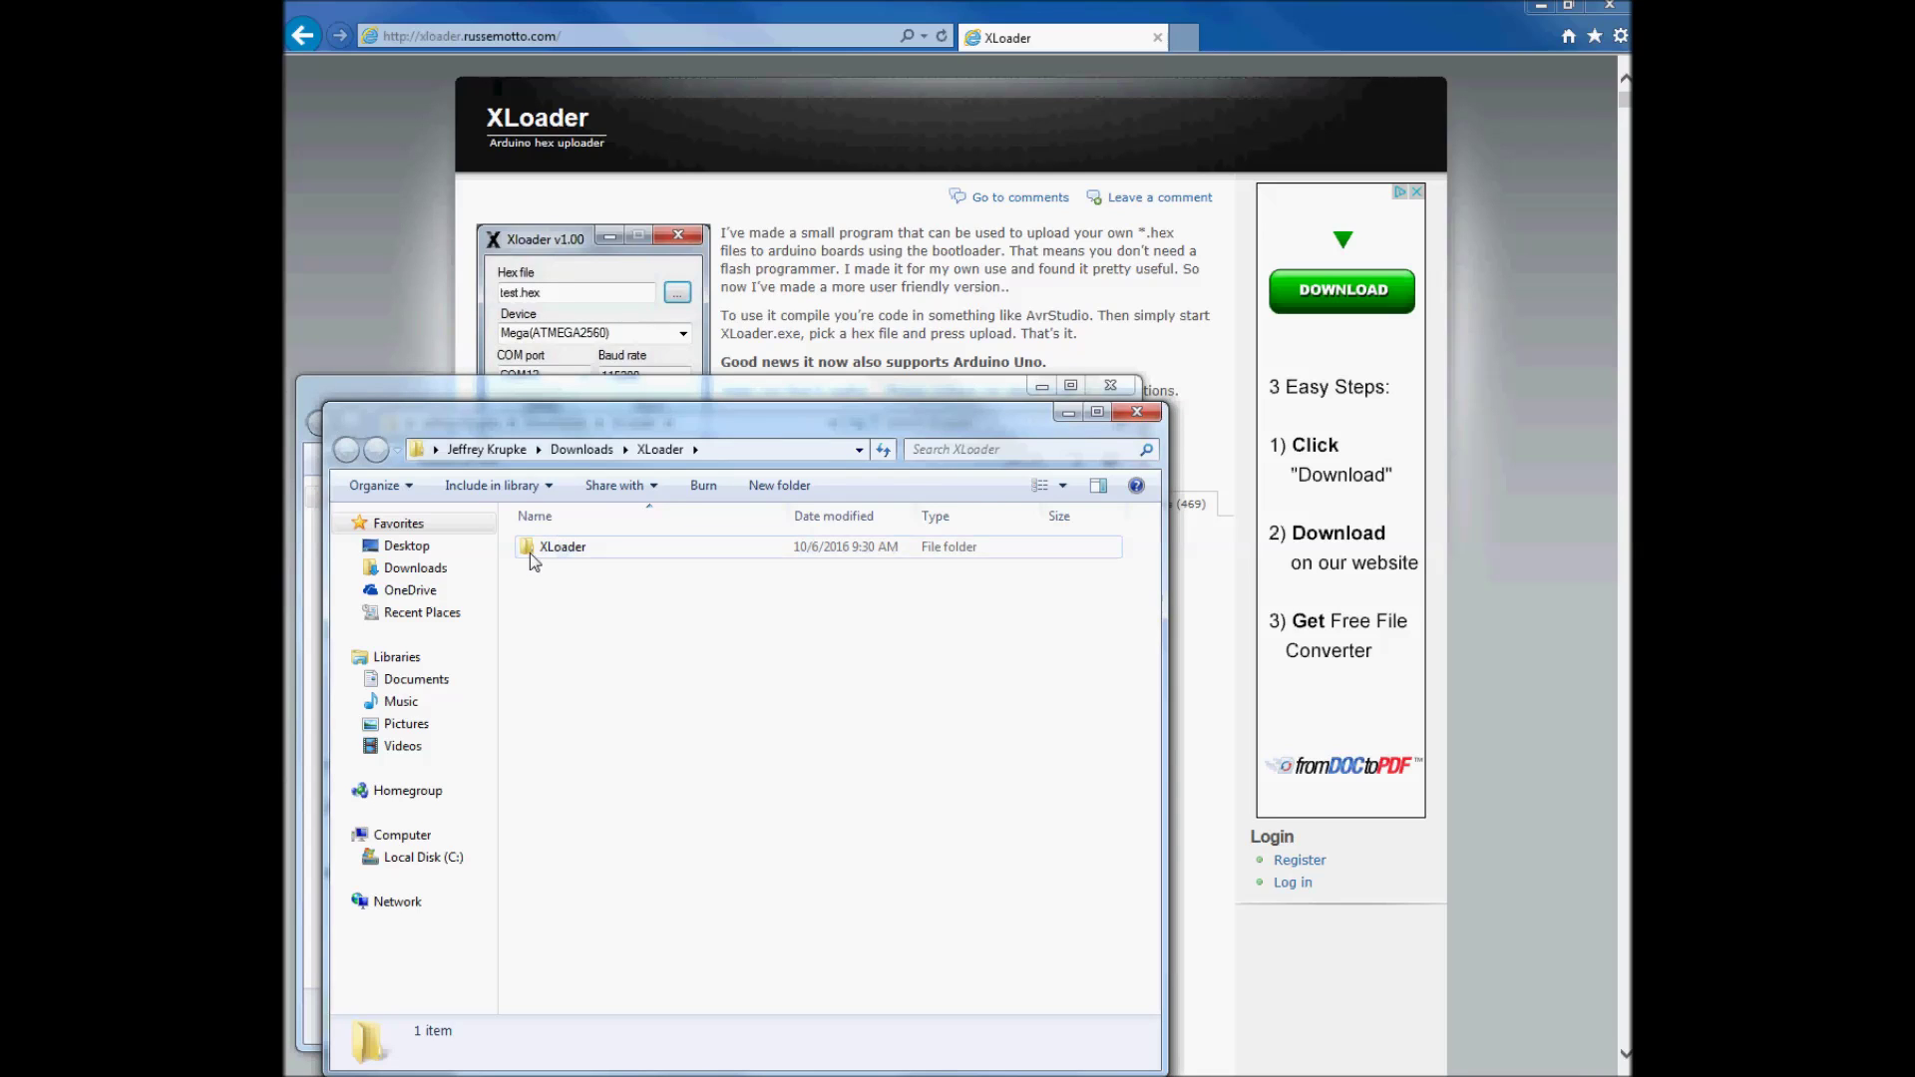
double_click(554, 550)
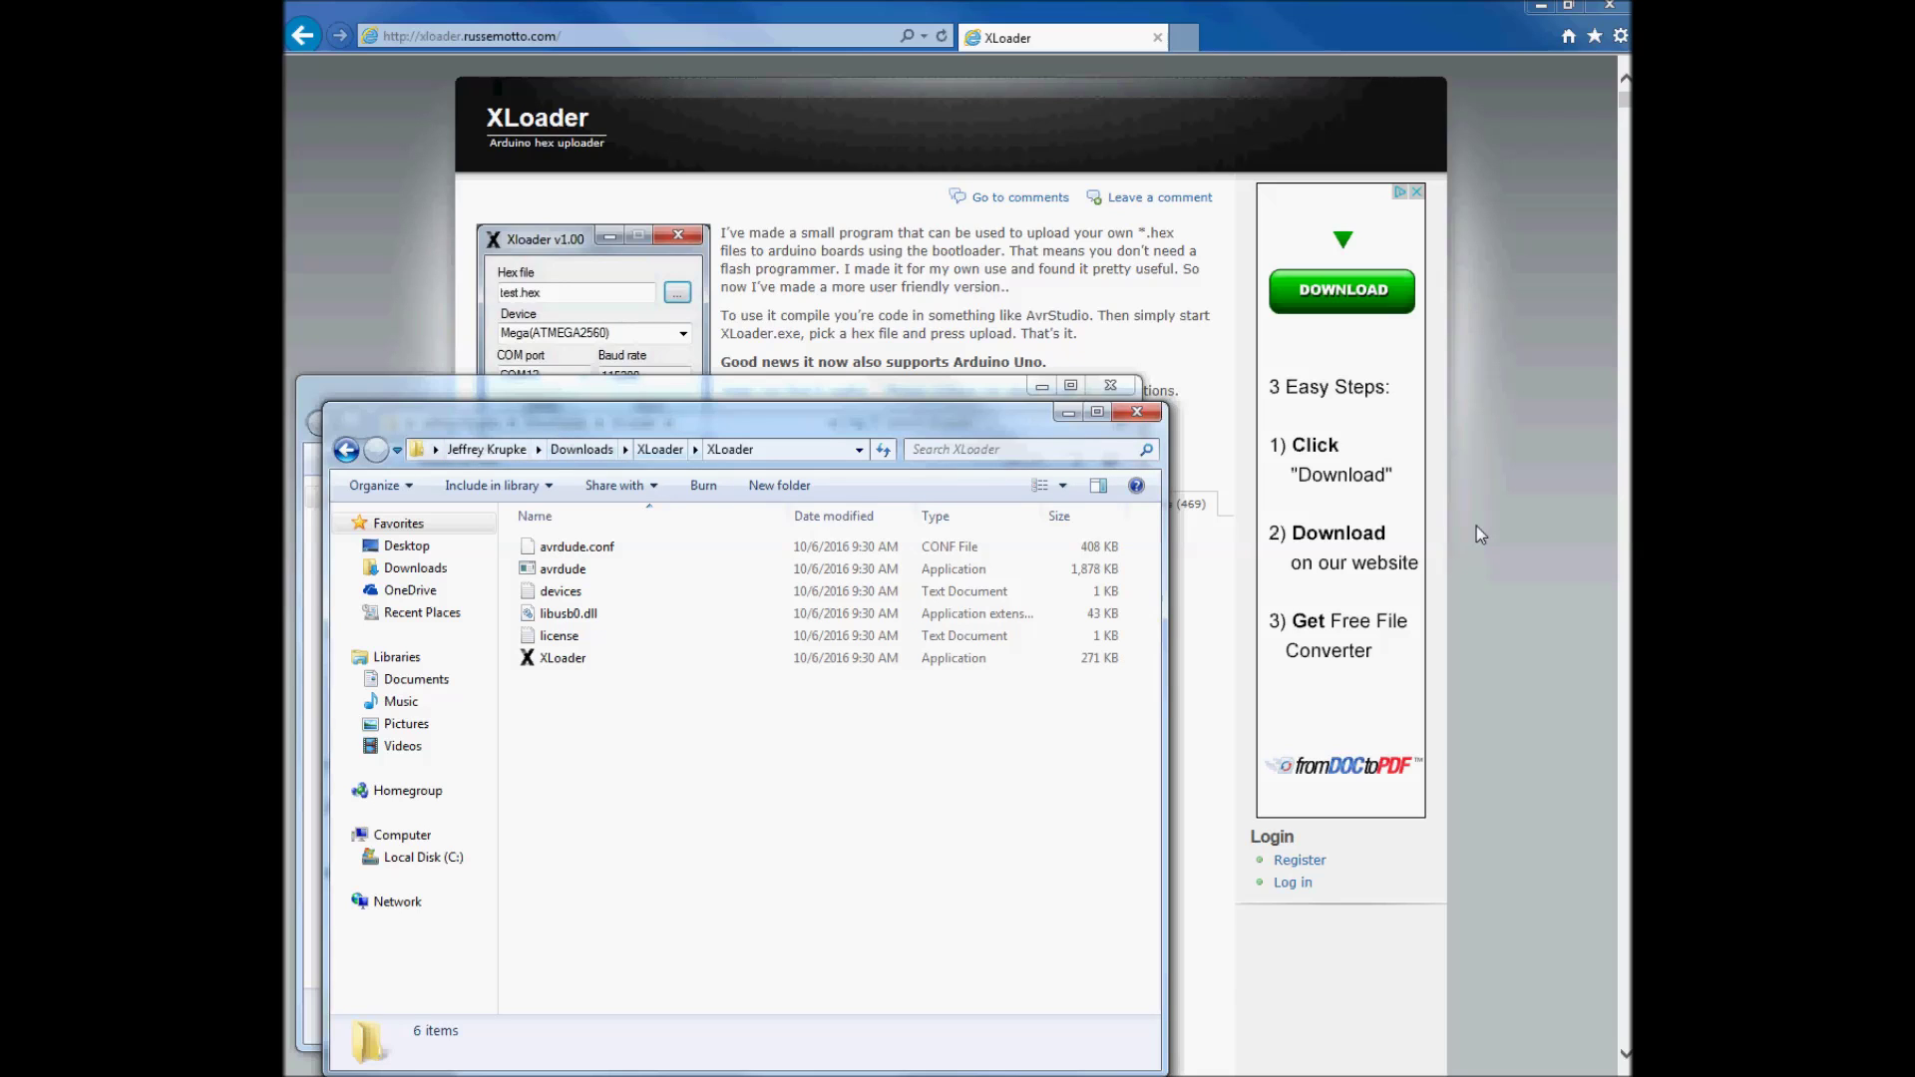
click(1139, 412)
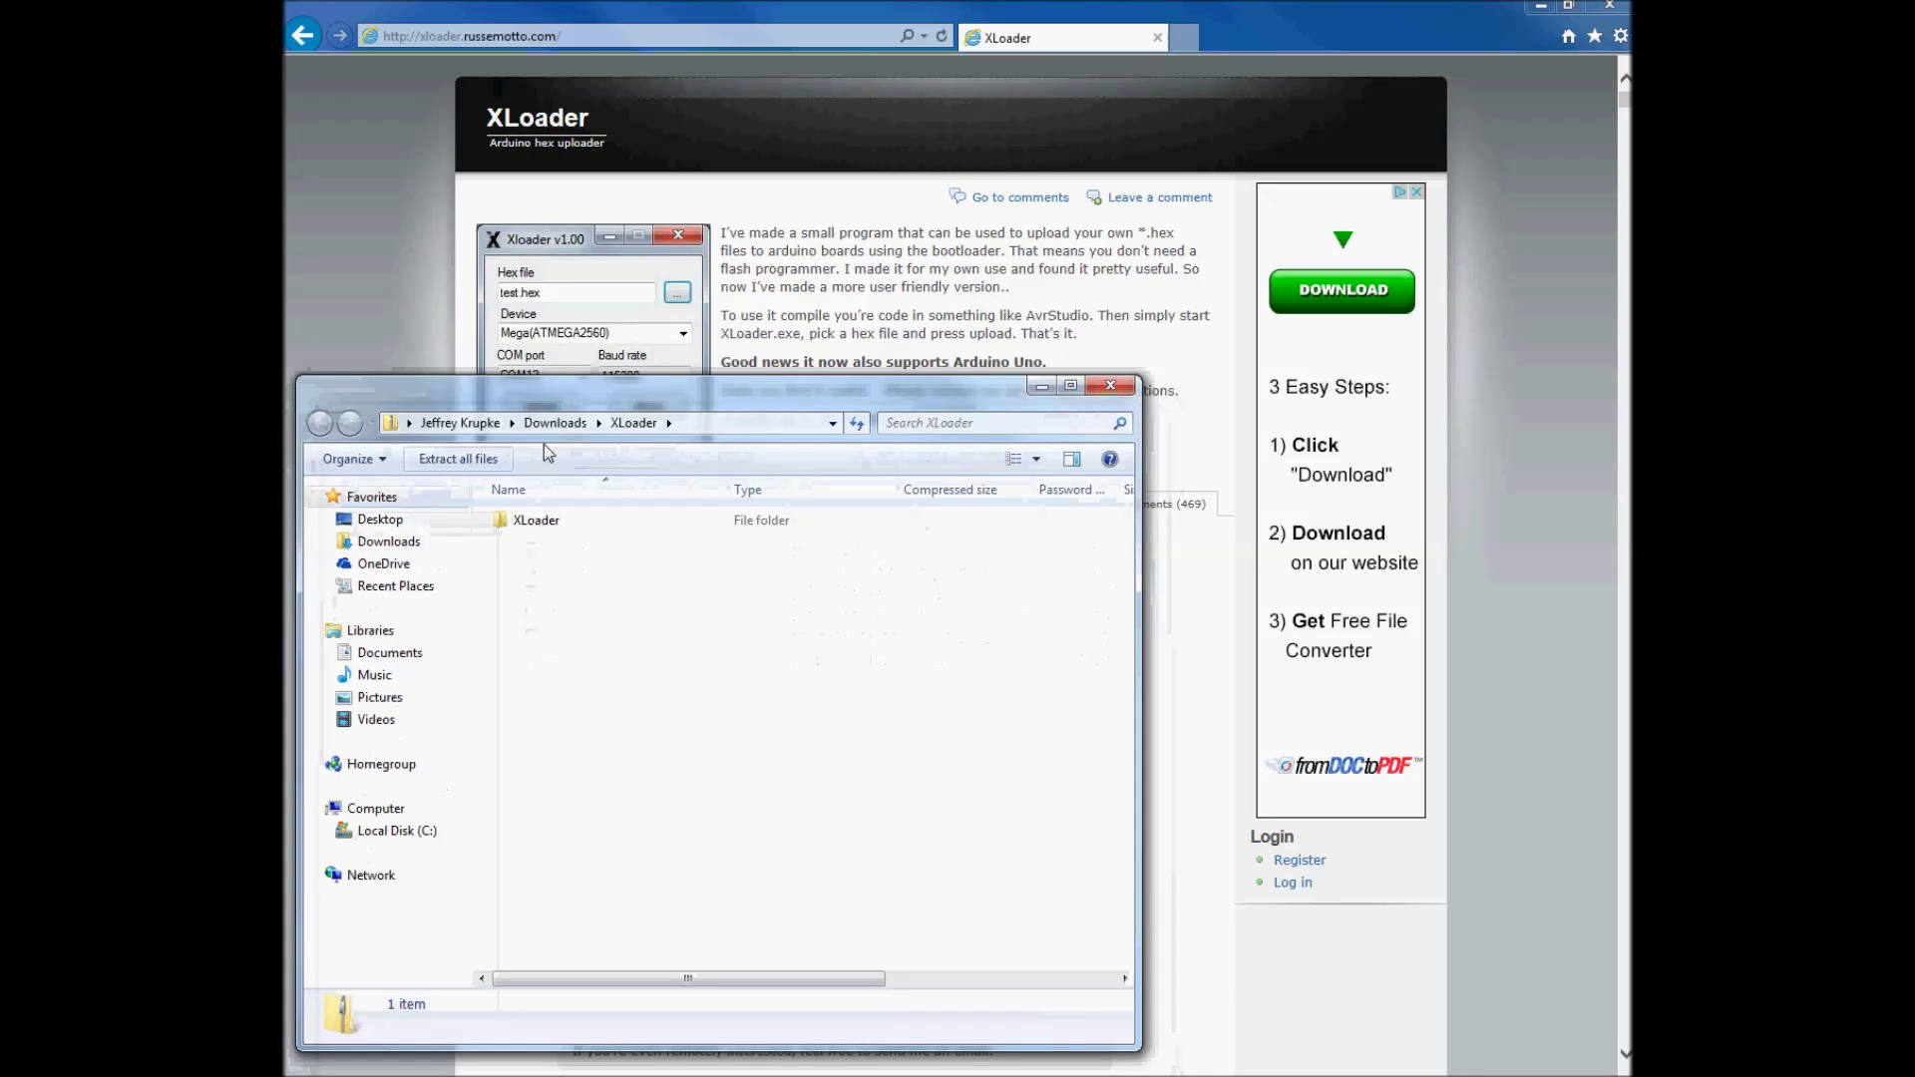
Copy the XLoader folder from the zip archive to the desktop and close the archive window.
drag(545, 532, 653, 658)
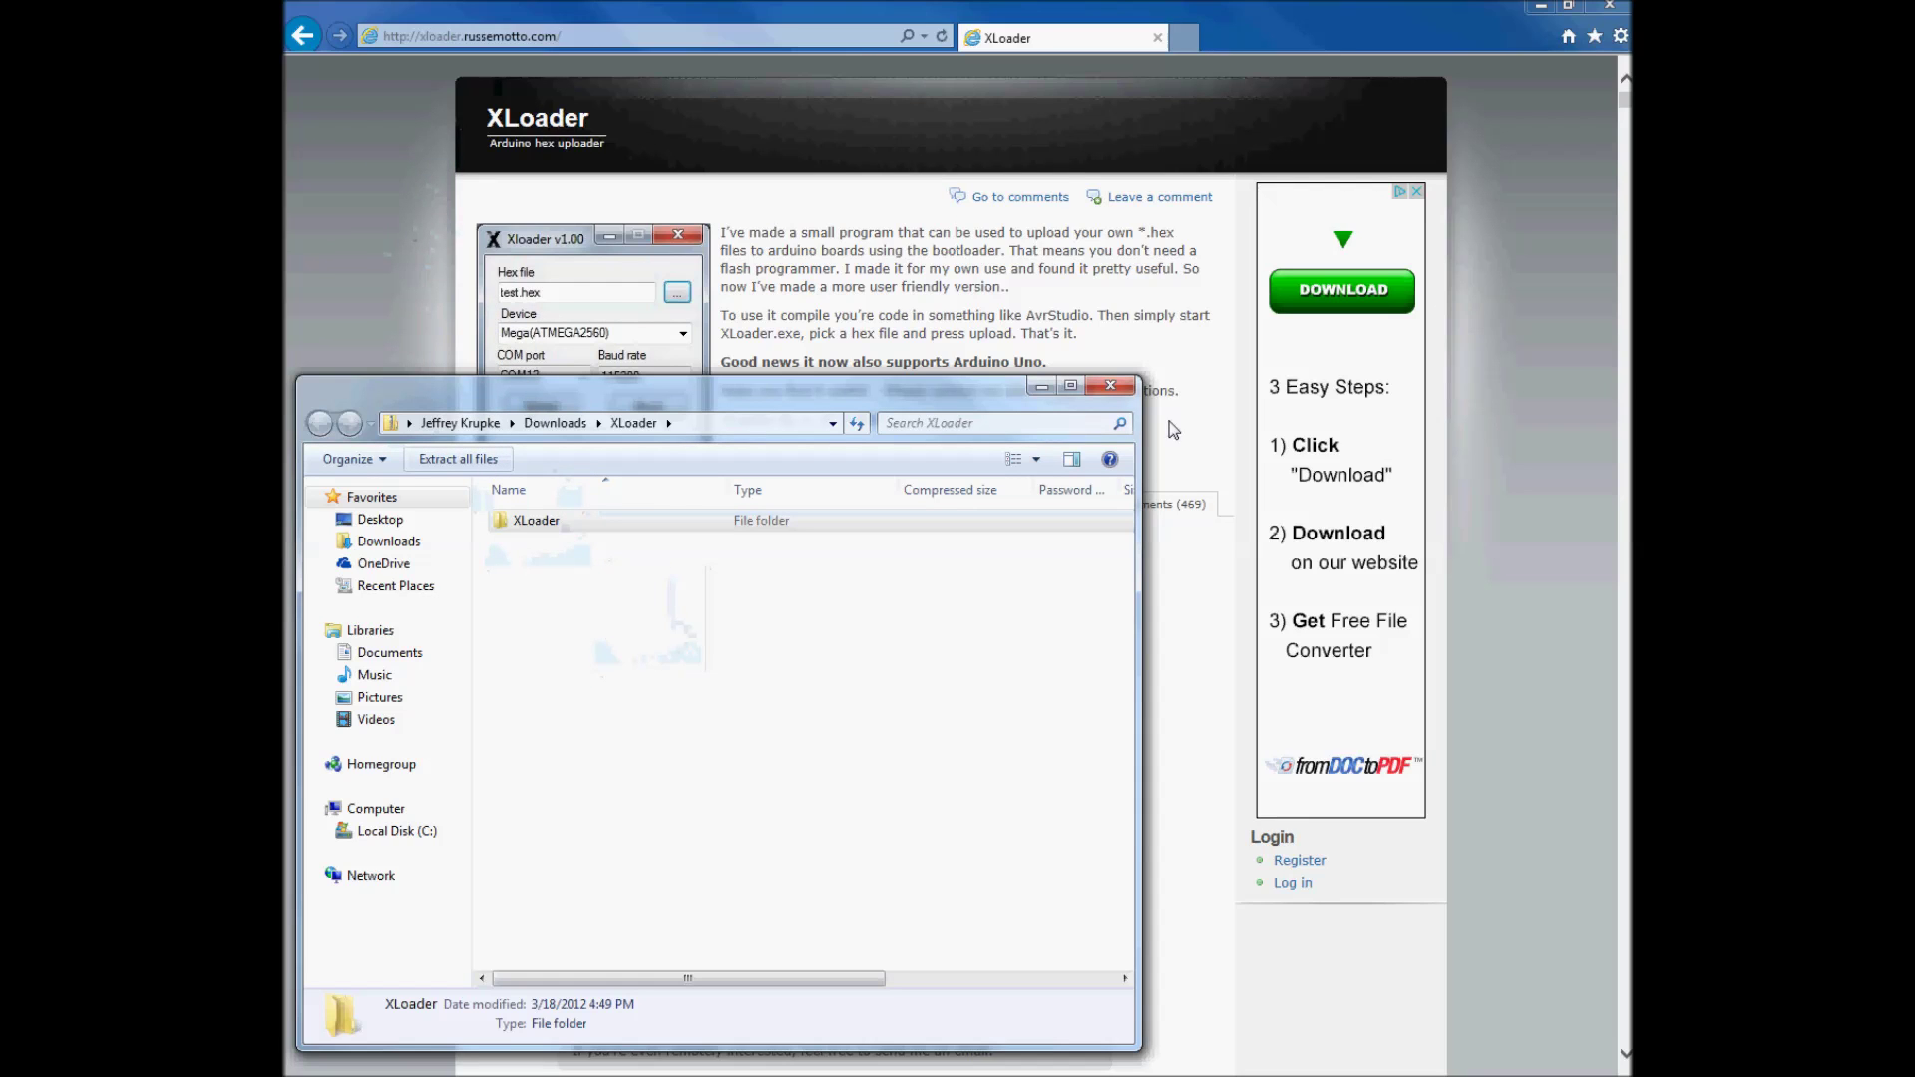
click(1541, 6)
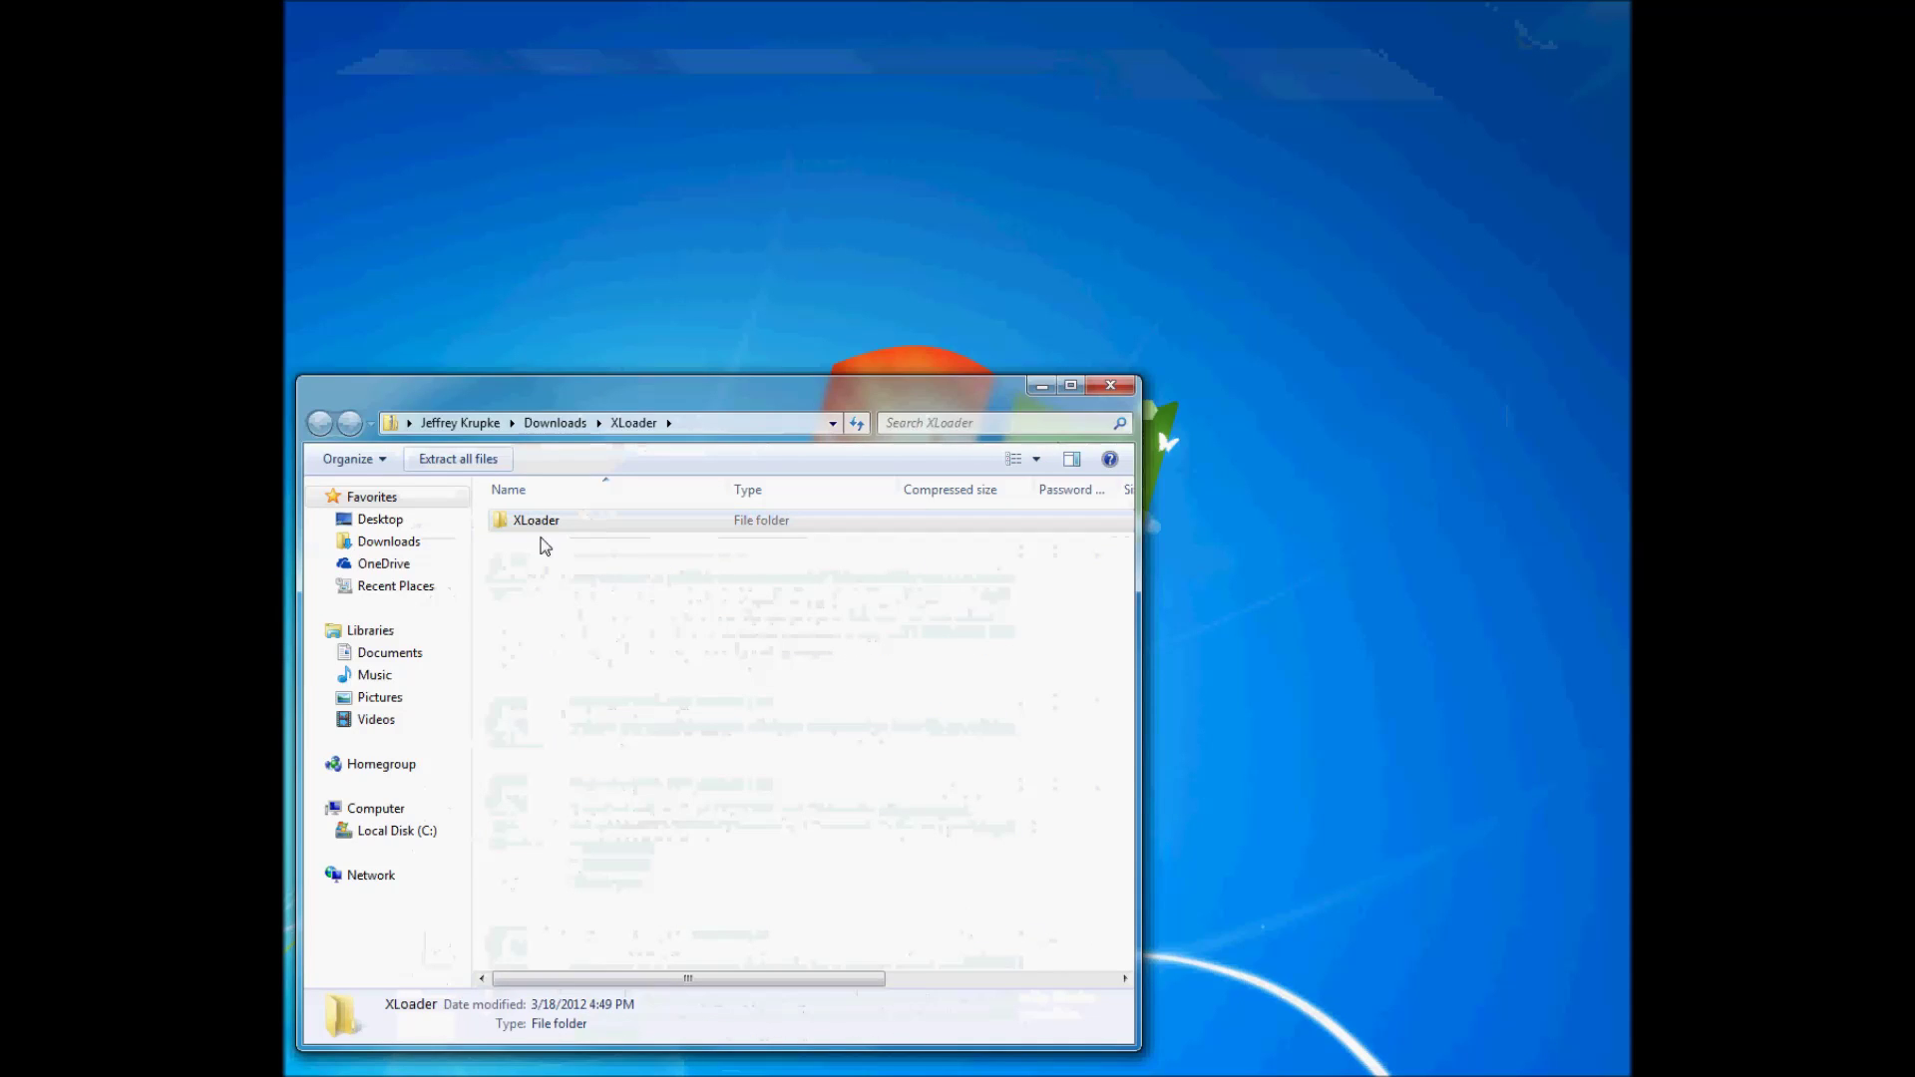
drag(536, 529, 513, 235)
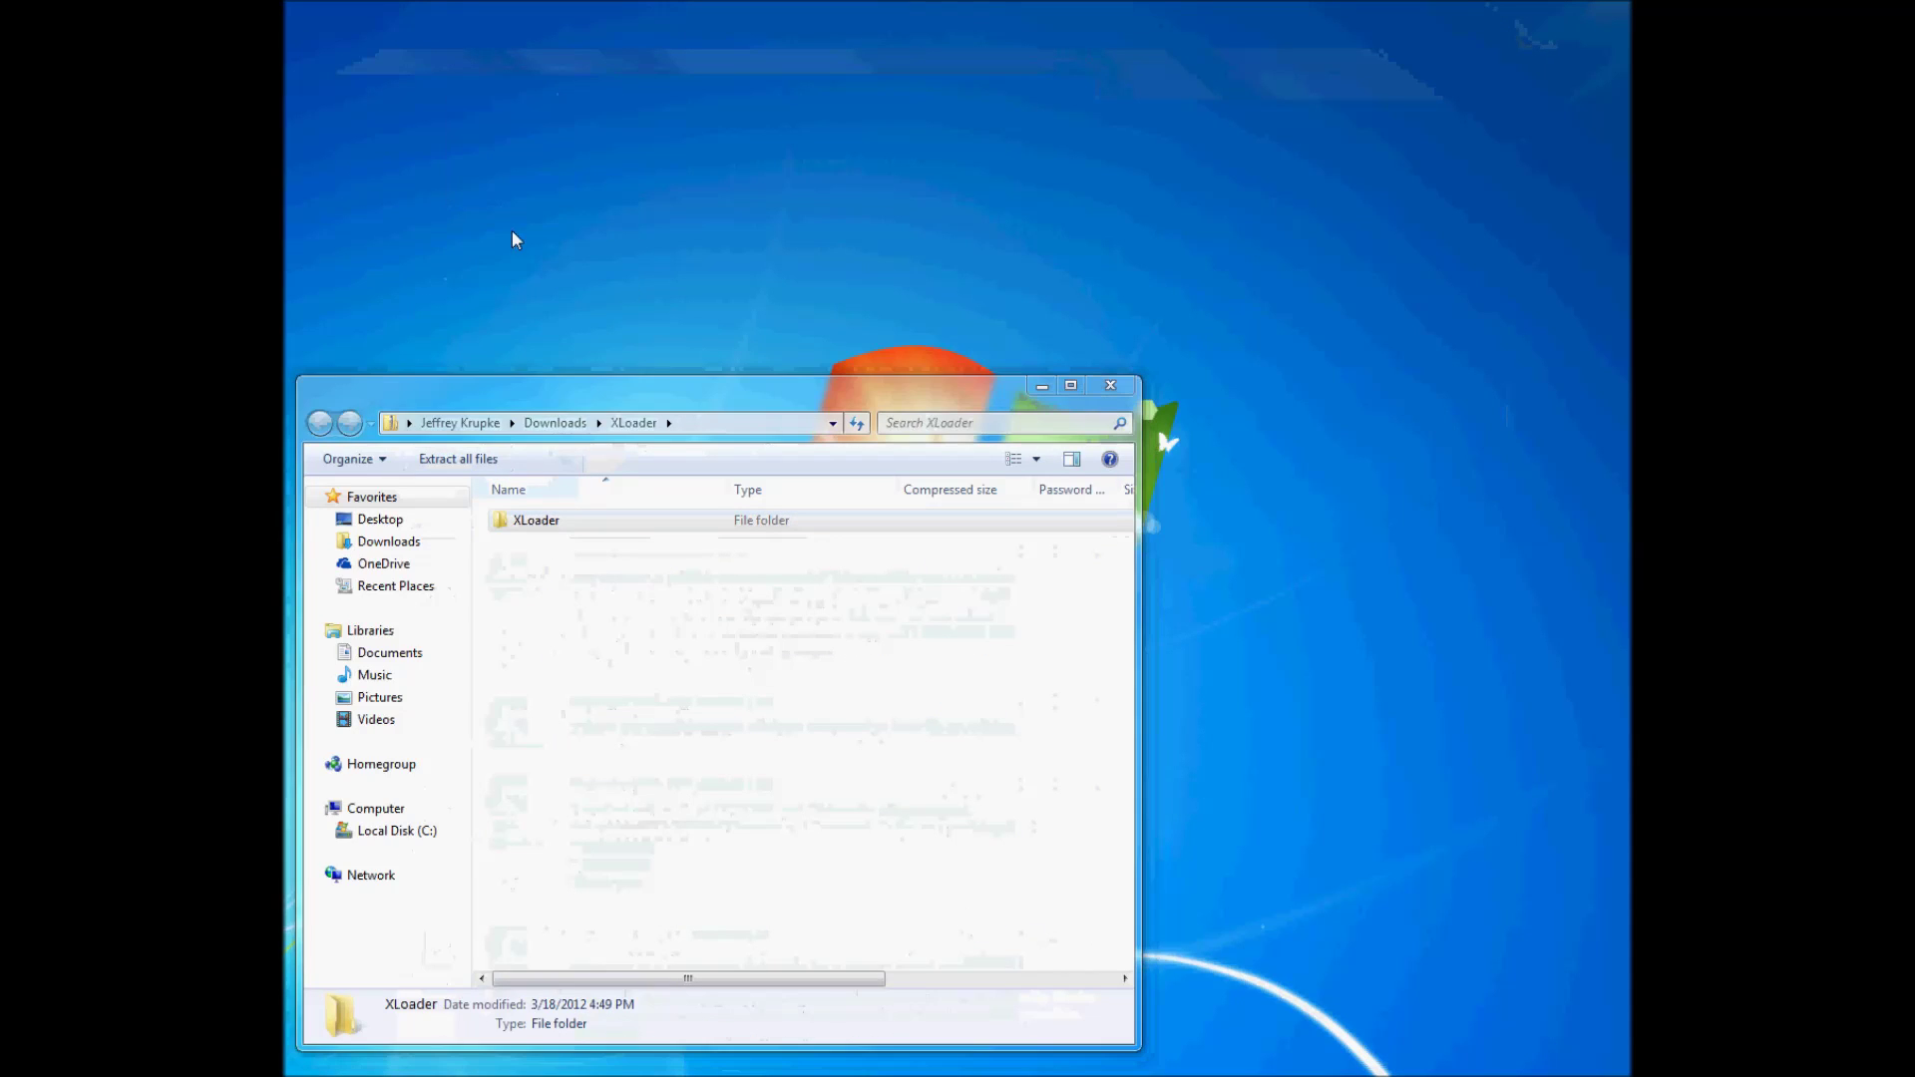
click(1111, 388)
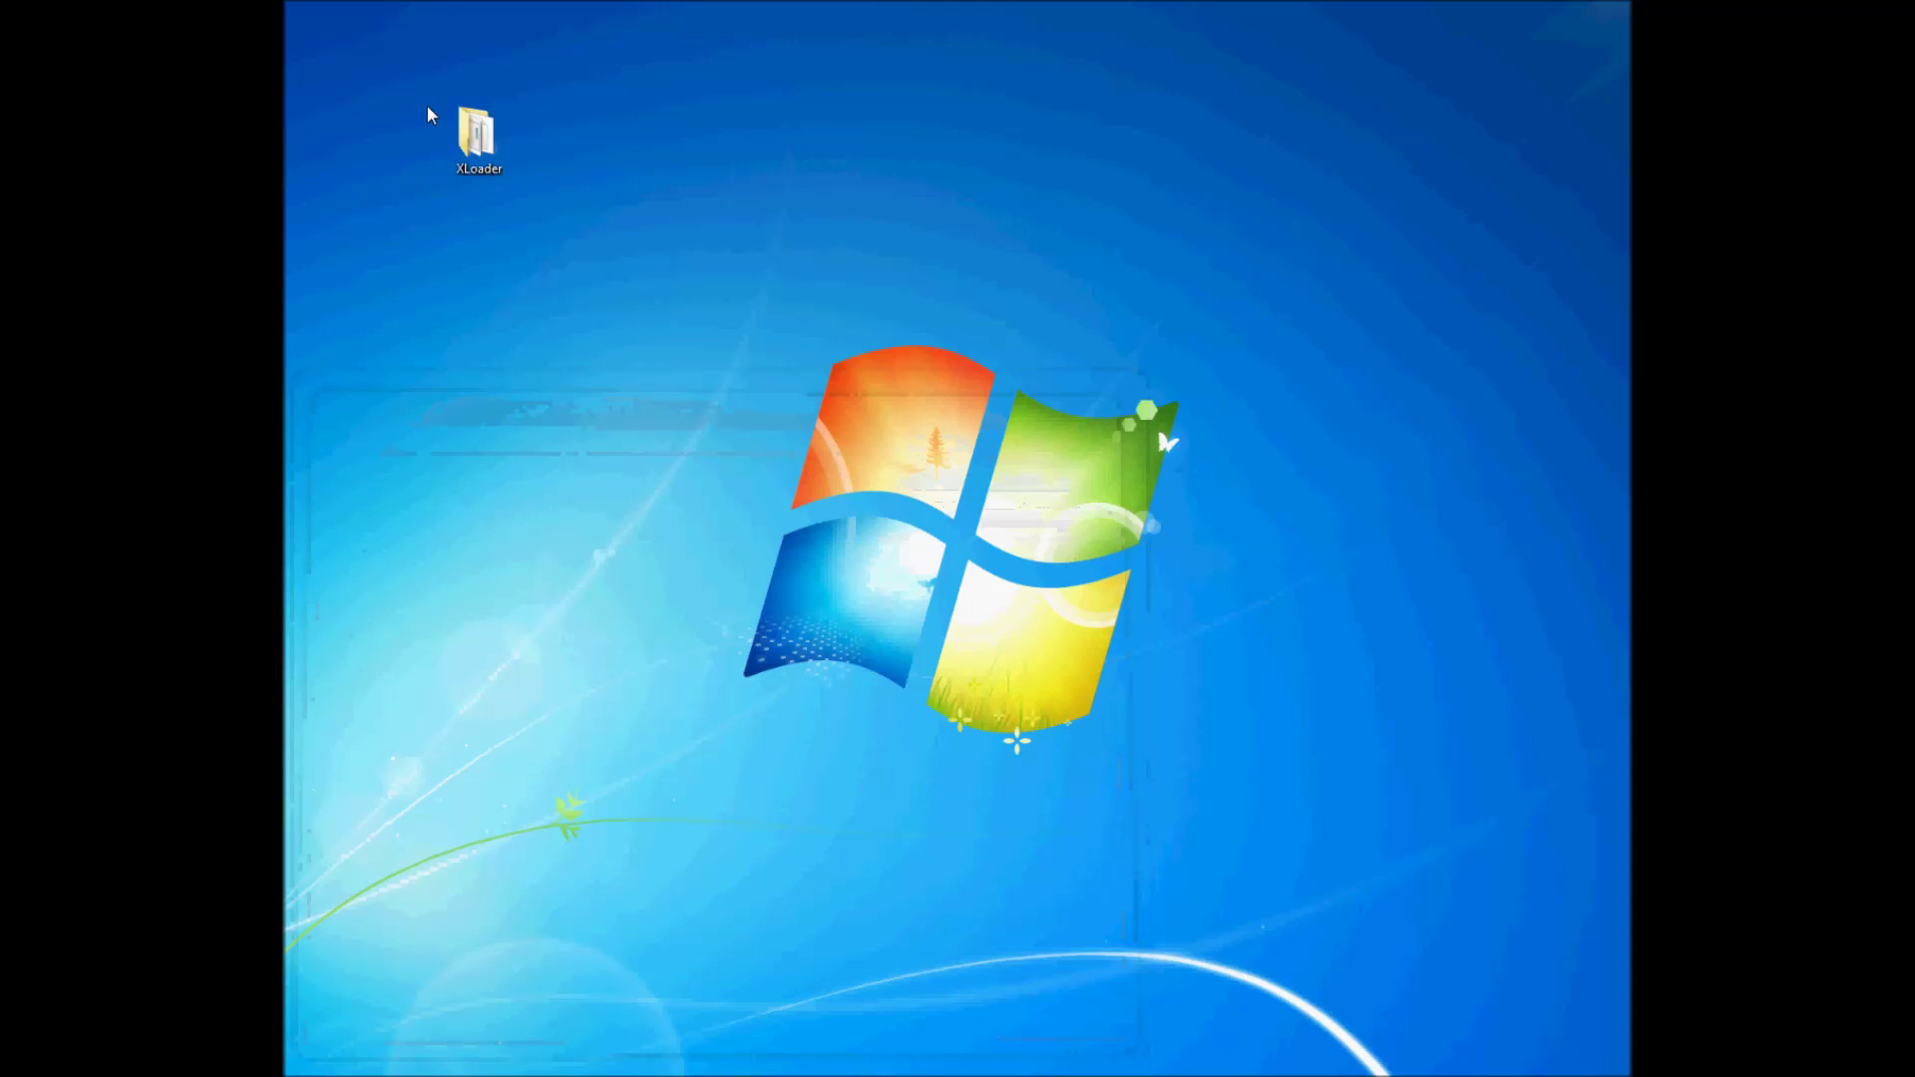
Run the XLoader application from the desktop XLoader folder and place its window beside the folder icon.
double_click(486, 151)
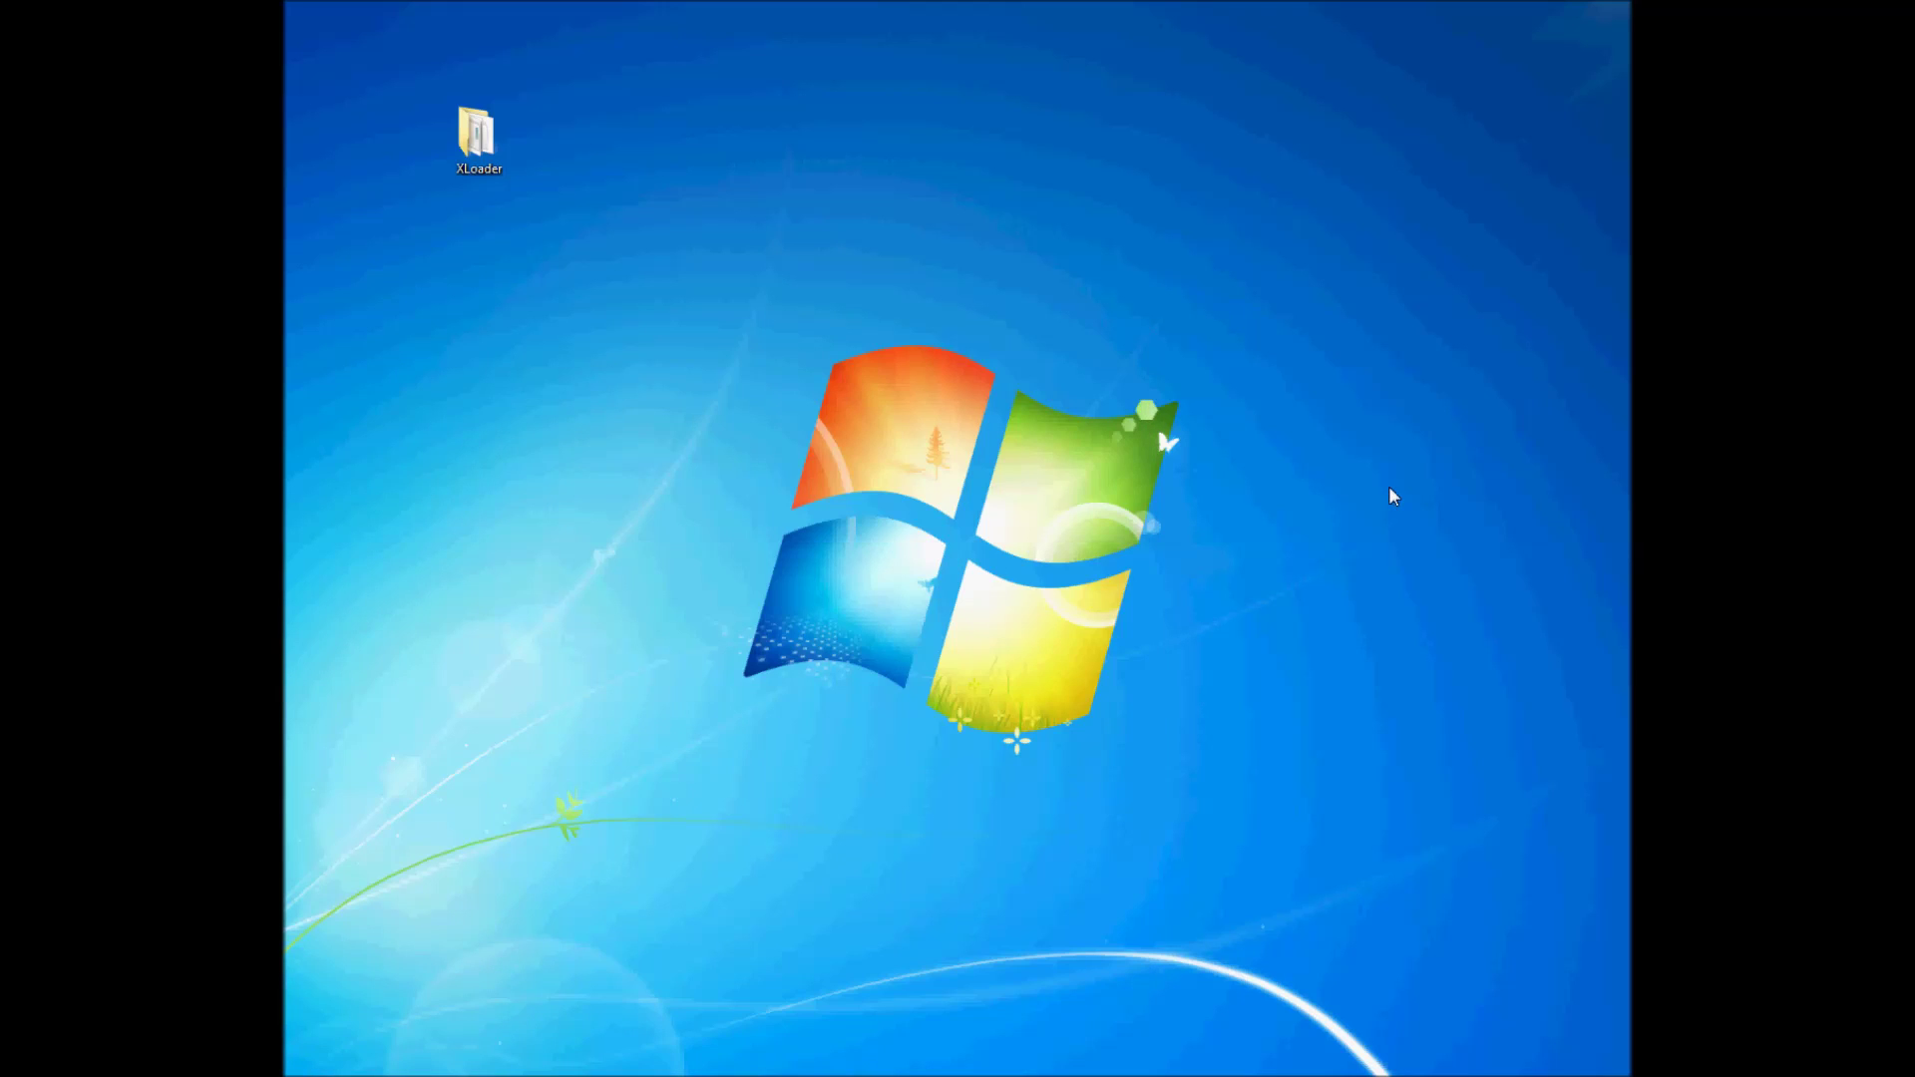
double_click(480, 150)
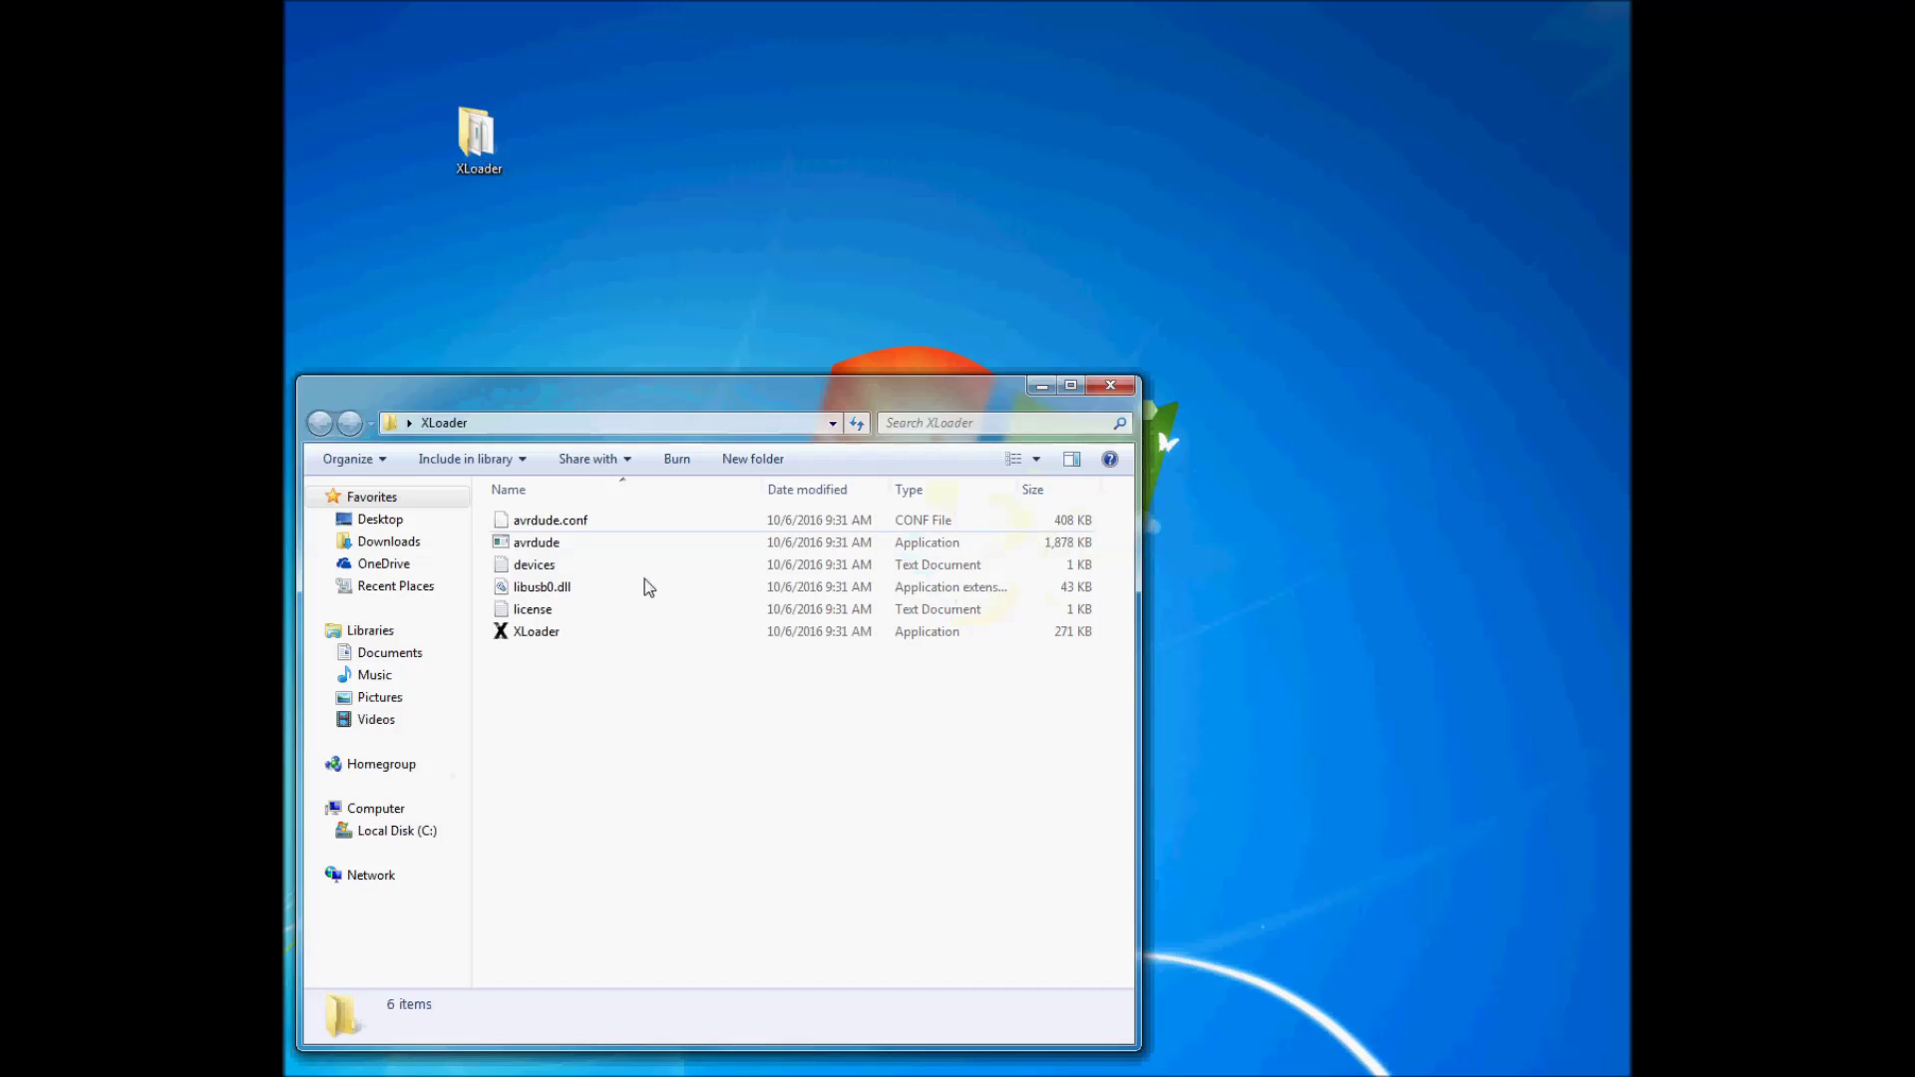
click(545, 634)
double_click(545, 635)
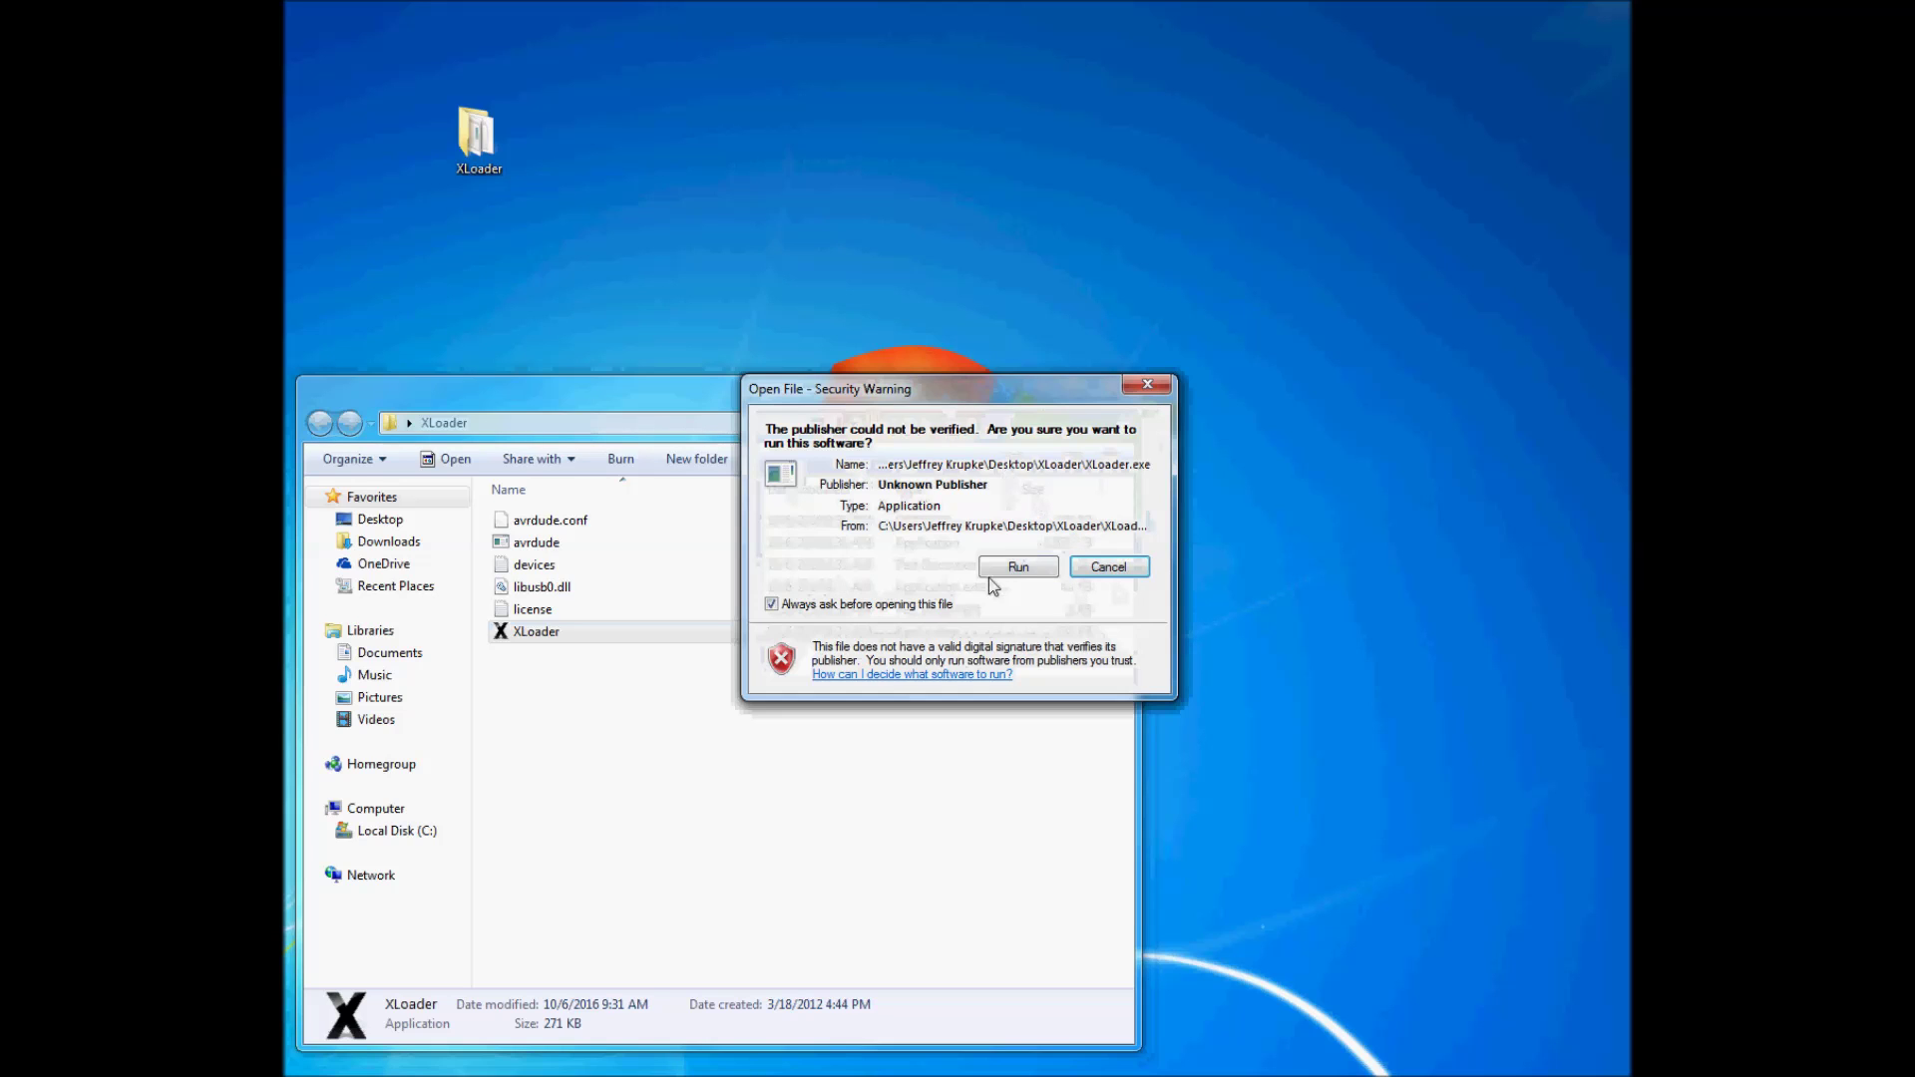
click(1019, 567)
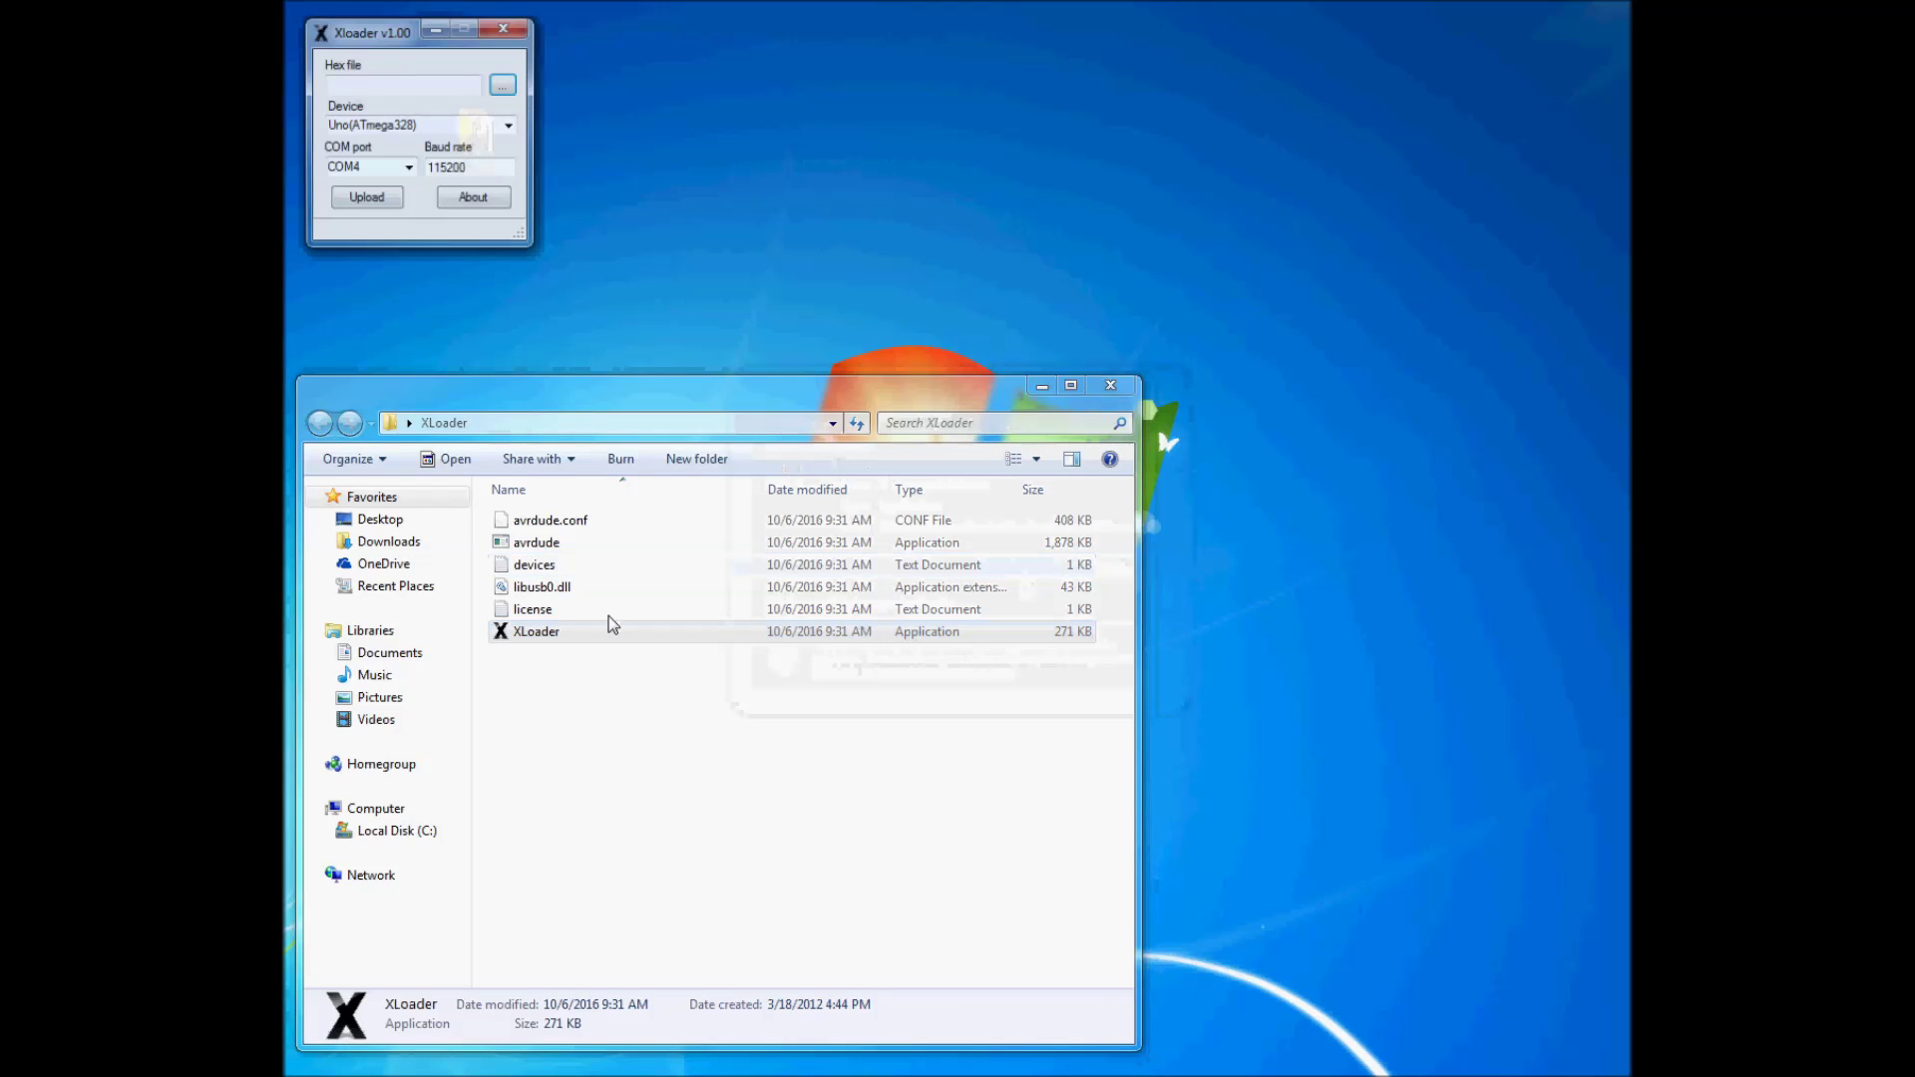
drag(386, 32, 606, 90)
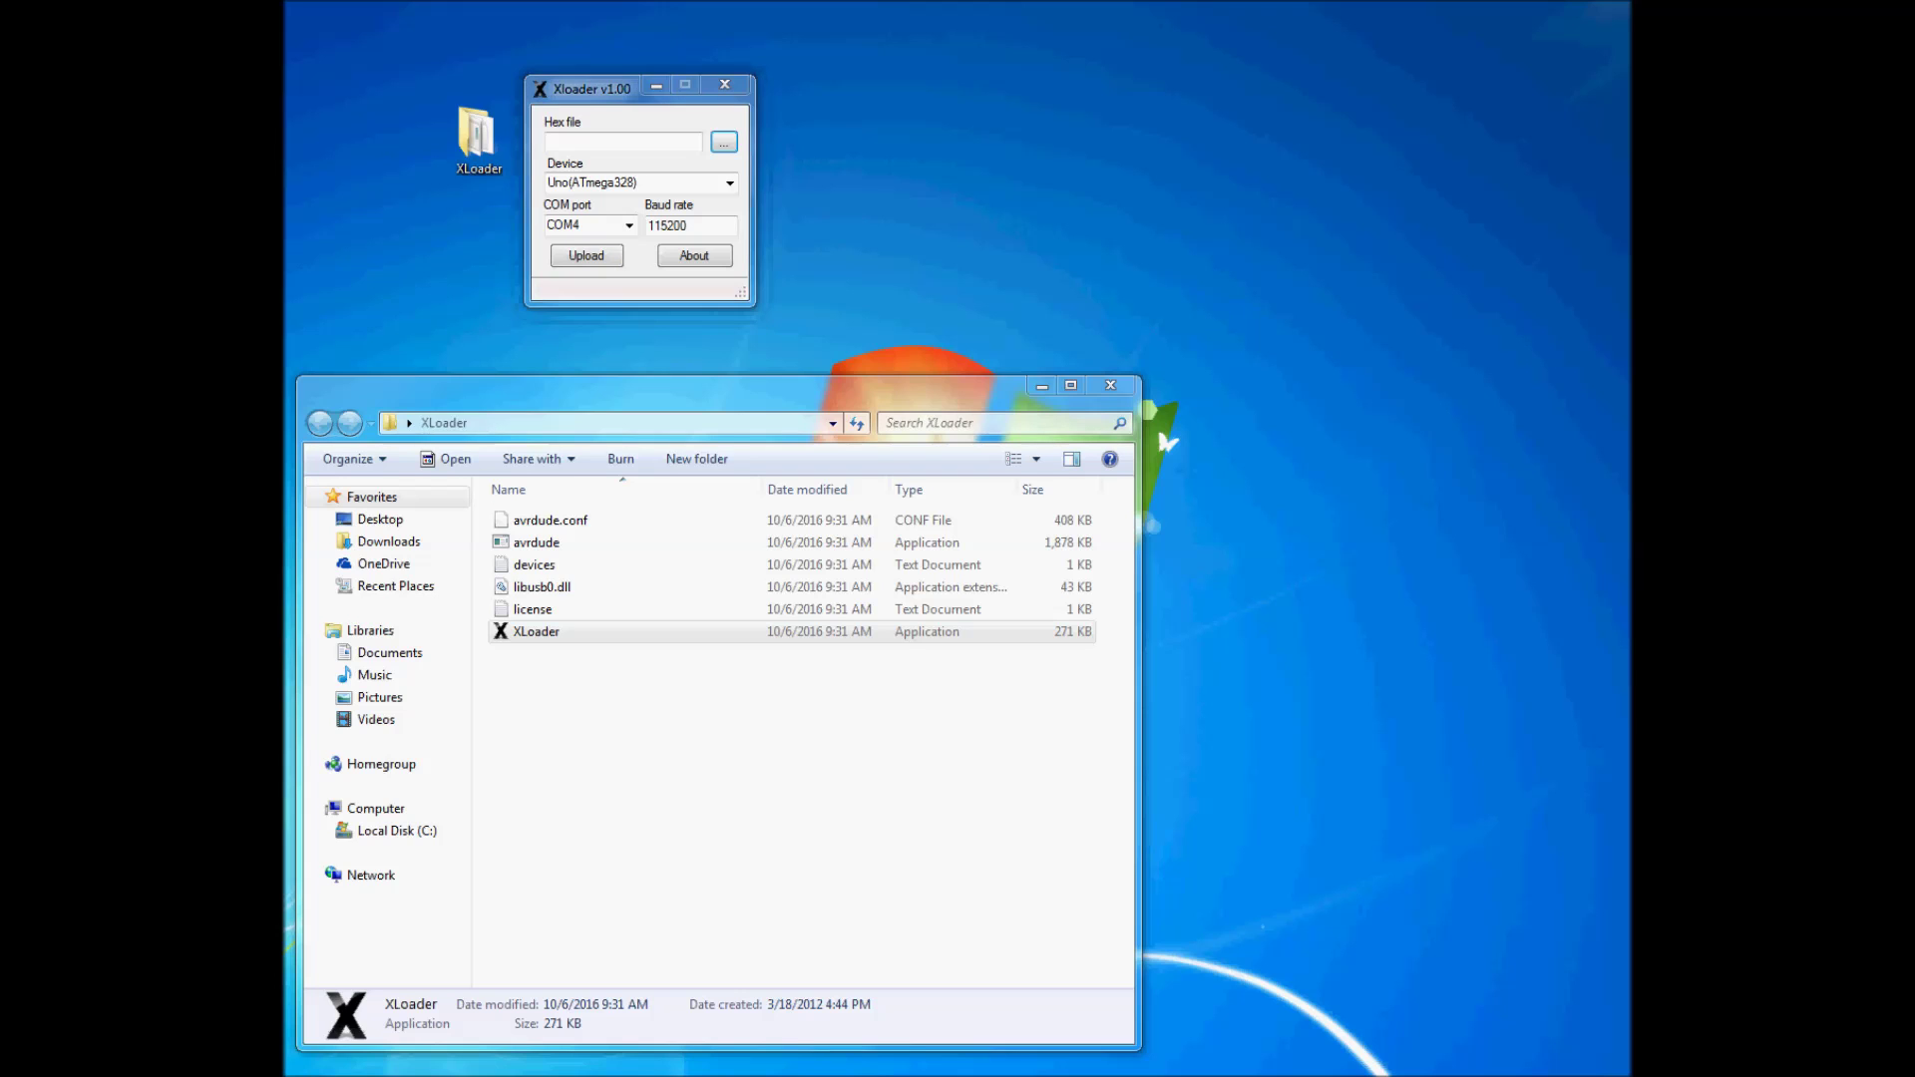
Open the port settings of the Arduino Uno (COM4) in Device Manager.
key(super+e)
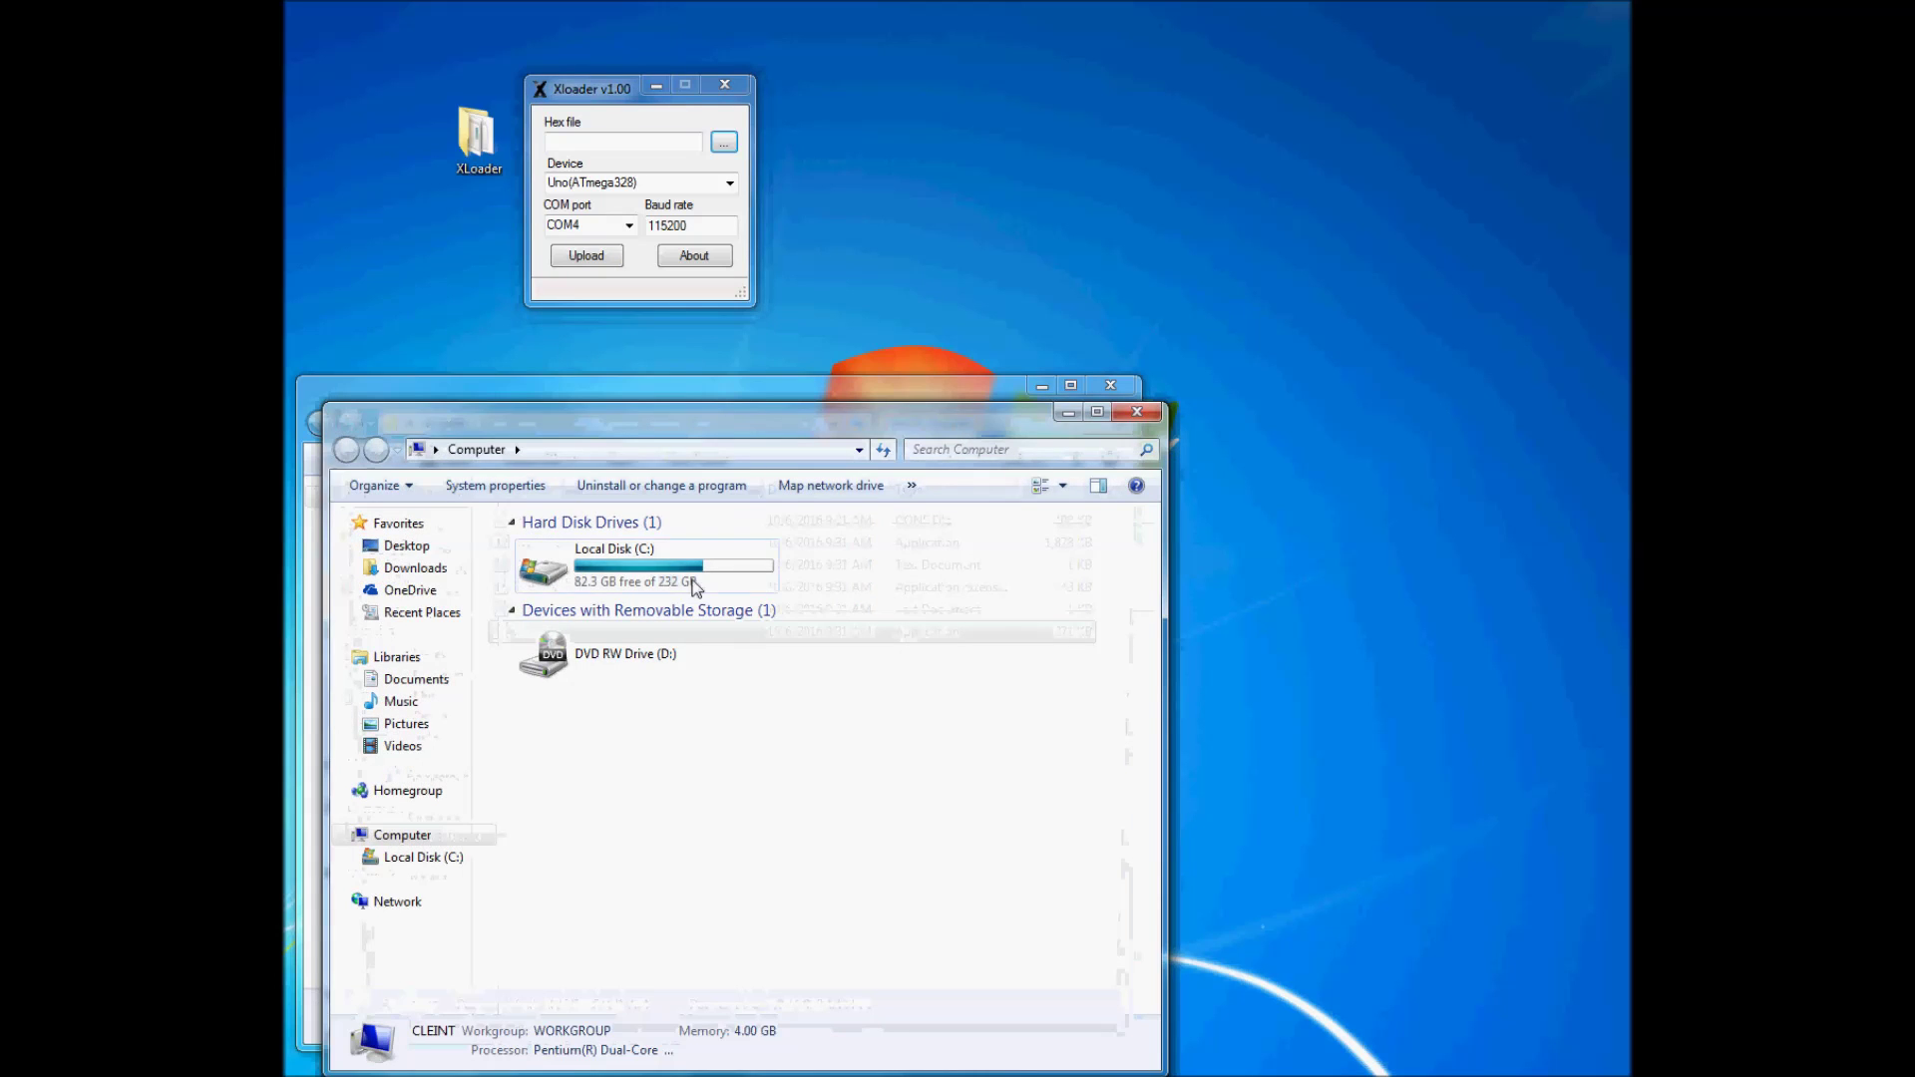
click(515, 484)
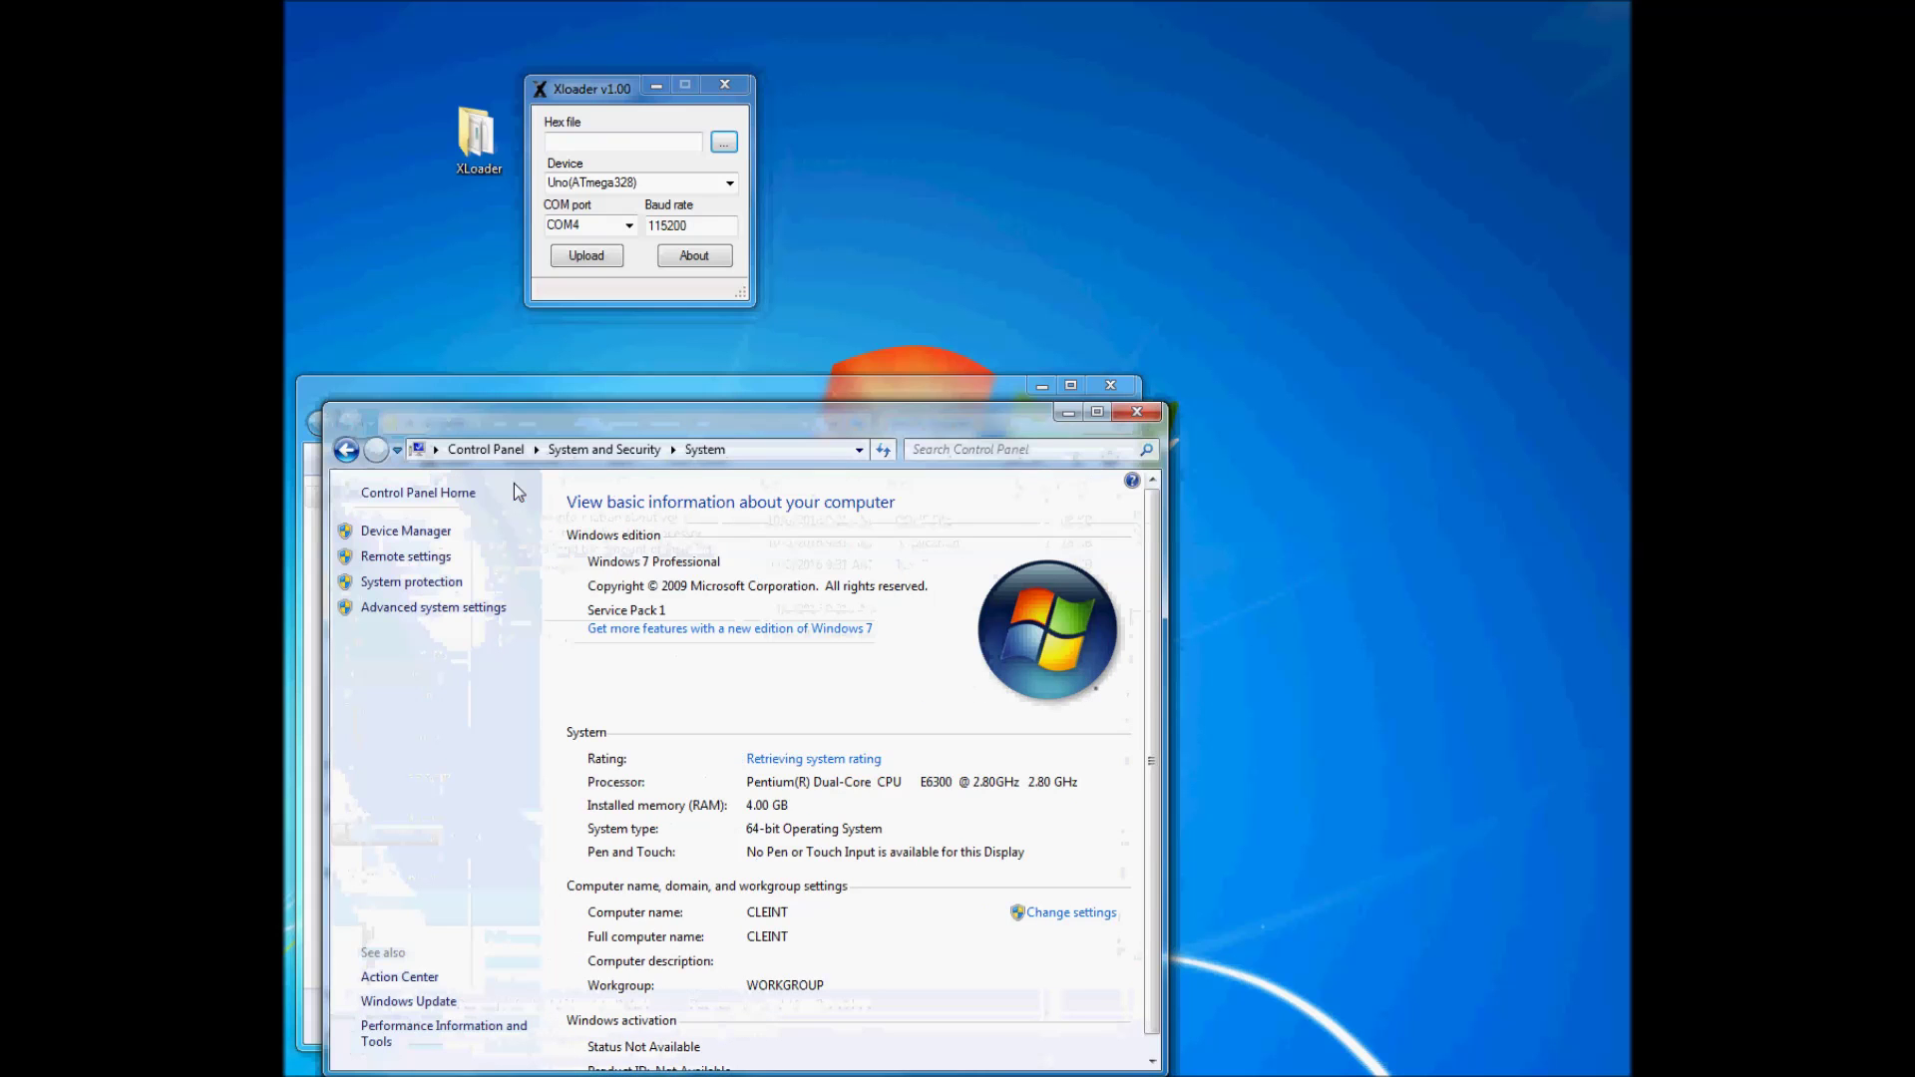
click(423, 533)
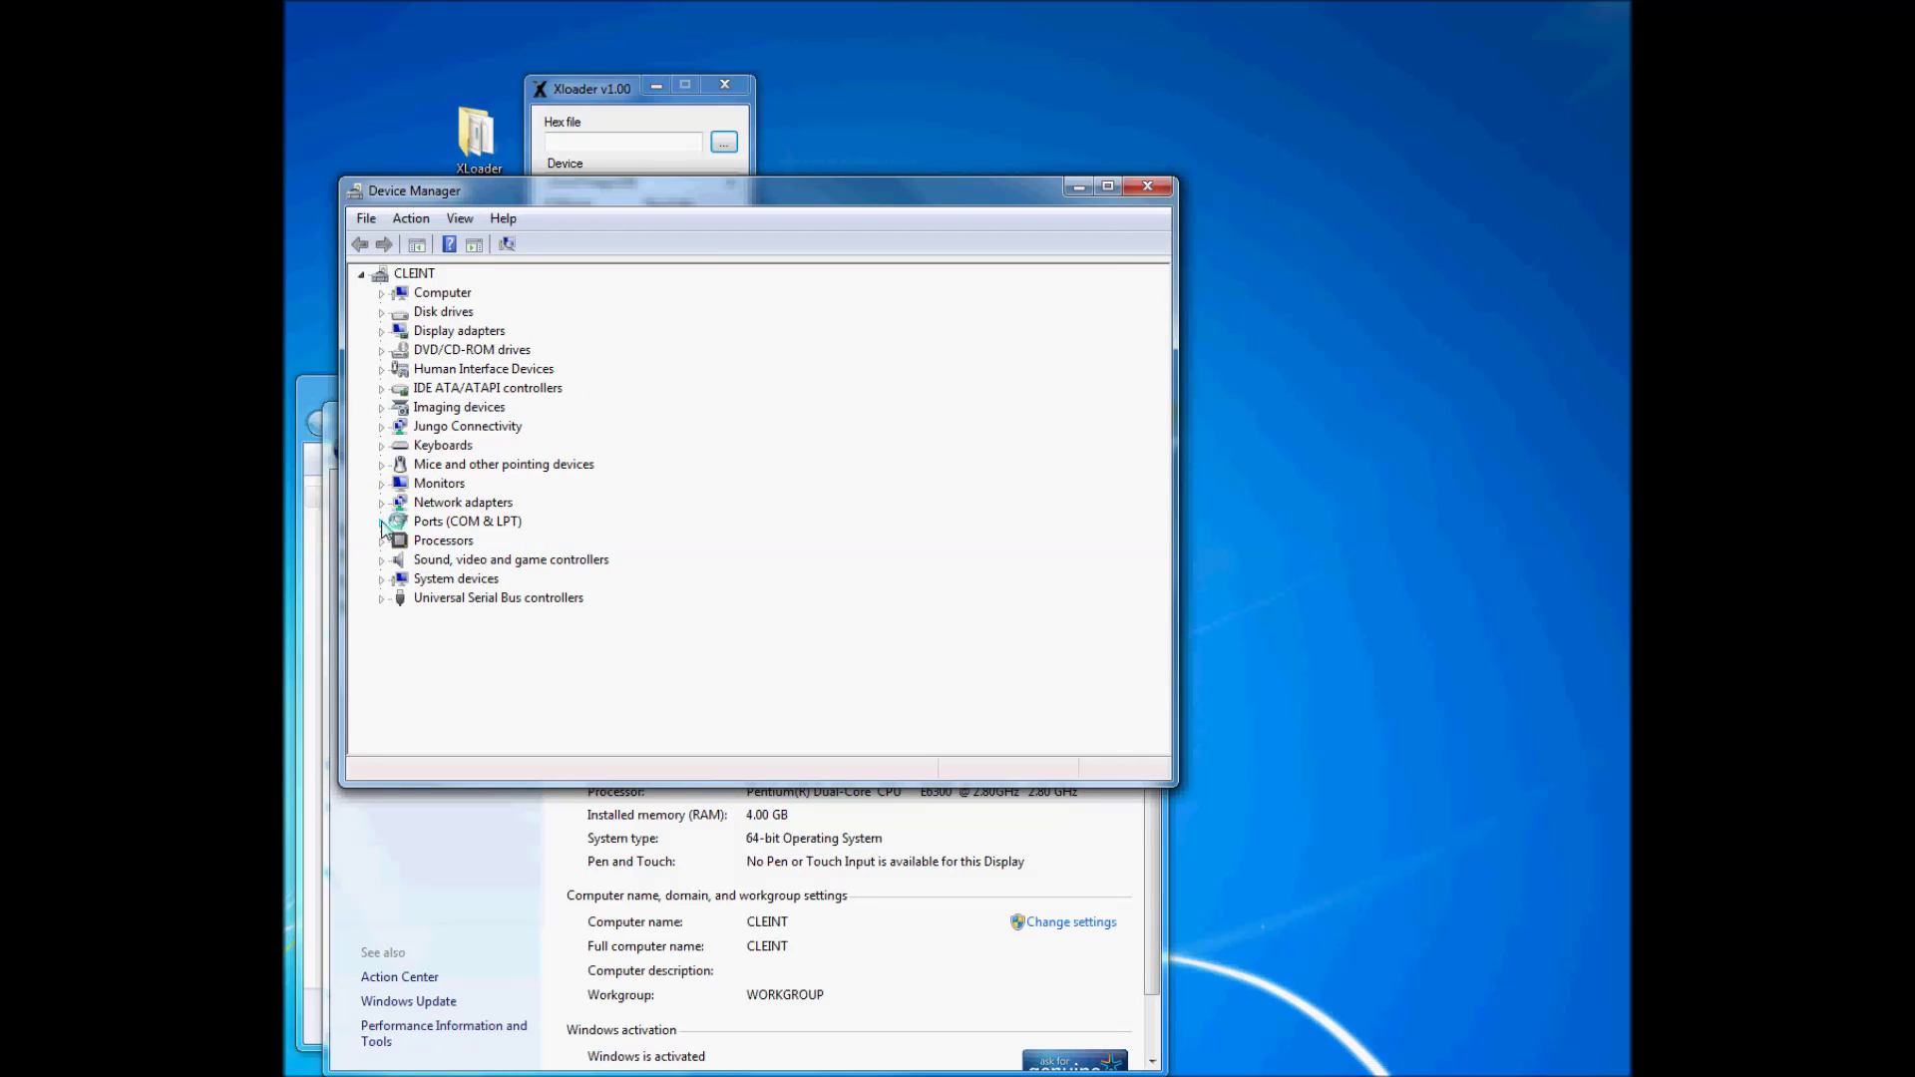
click(381, 522)
click(459, 541)
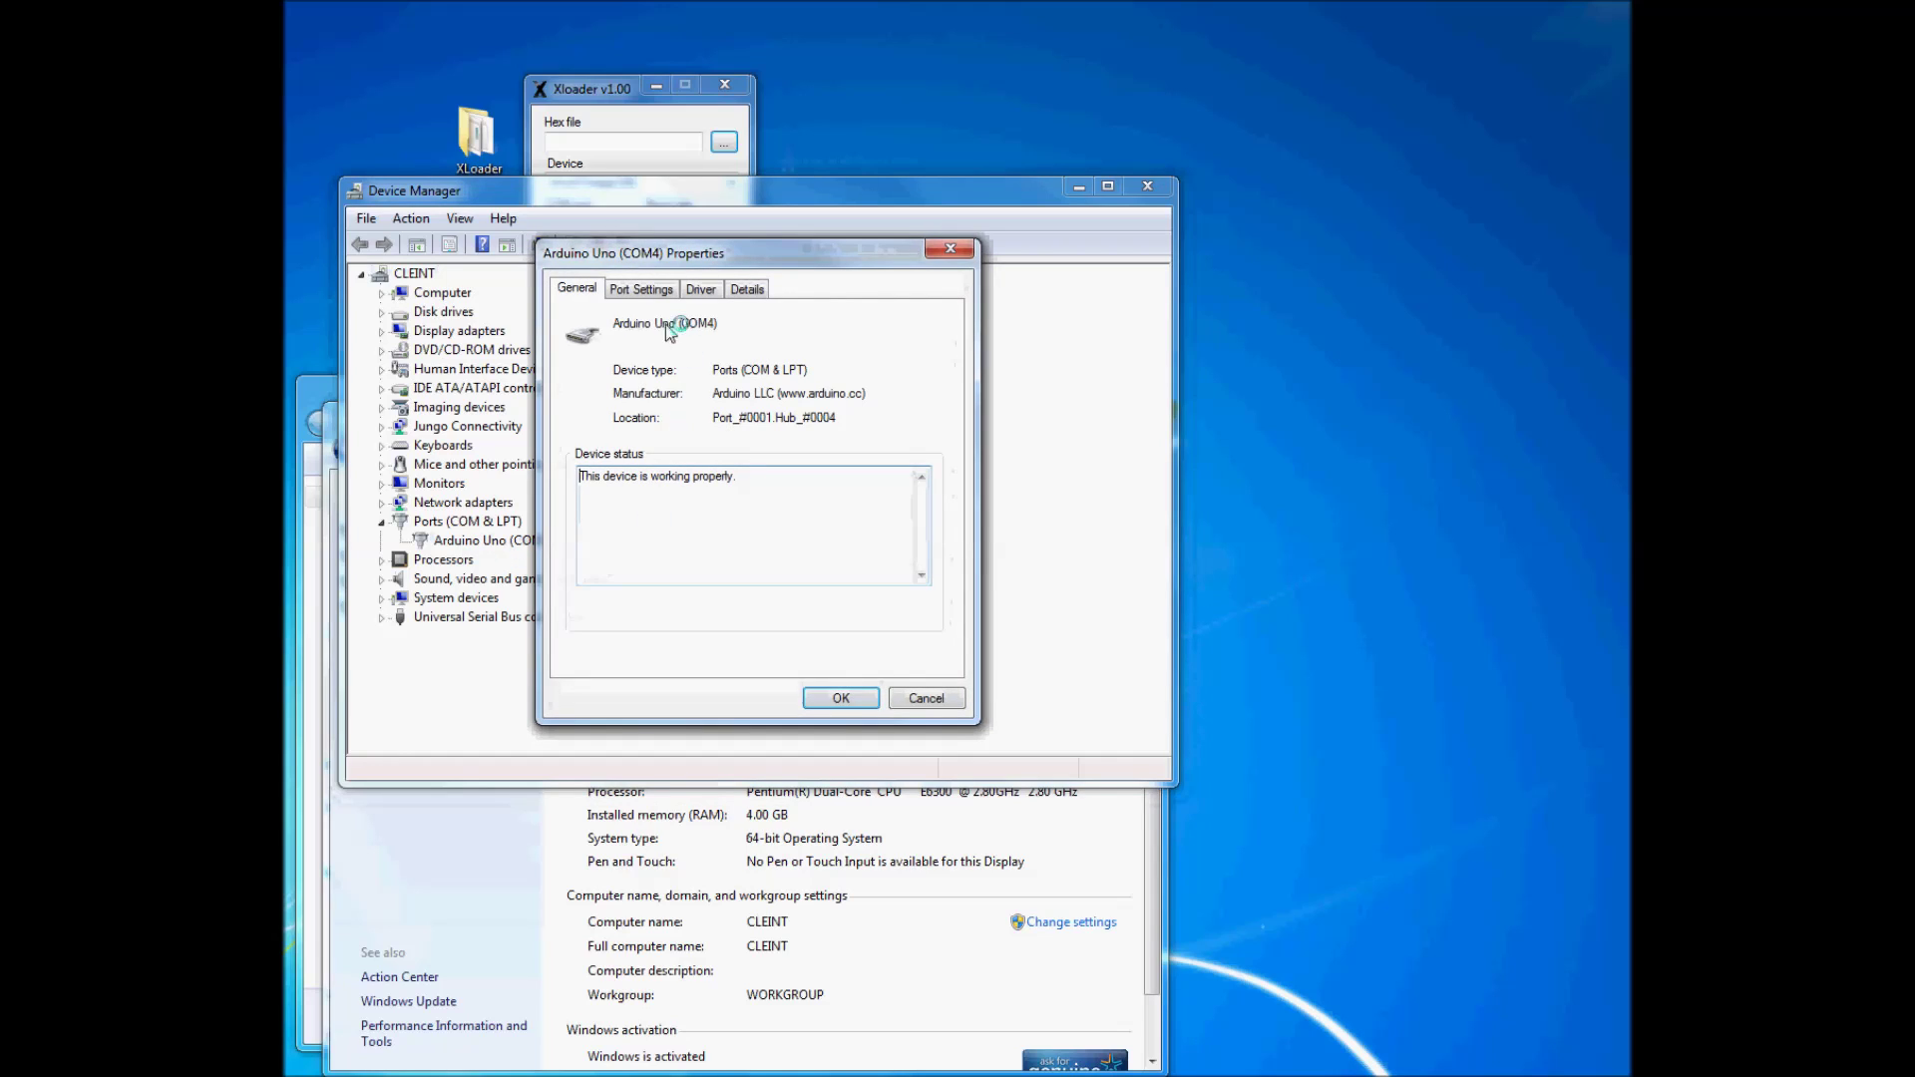
click(647, 295)
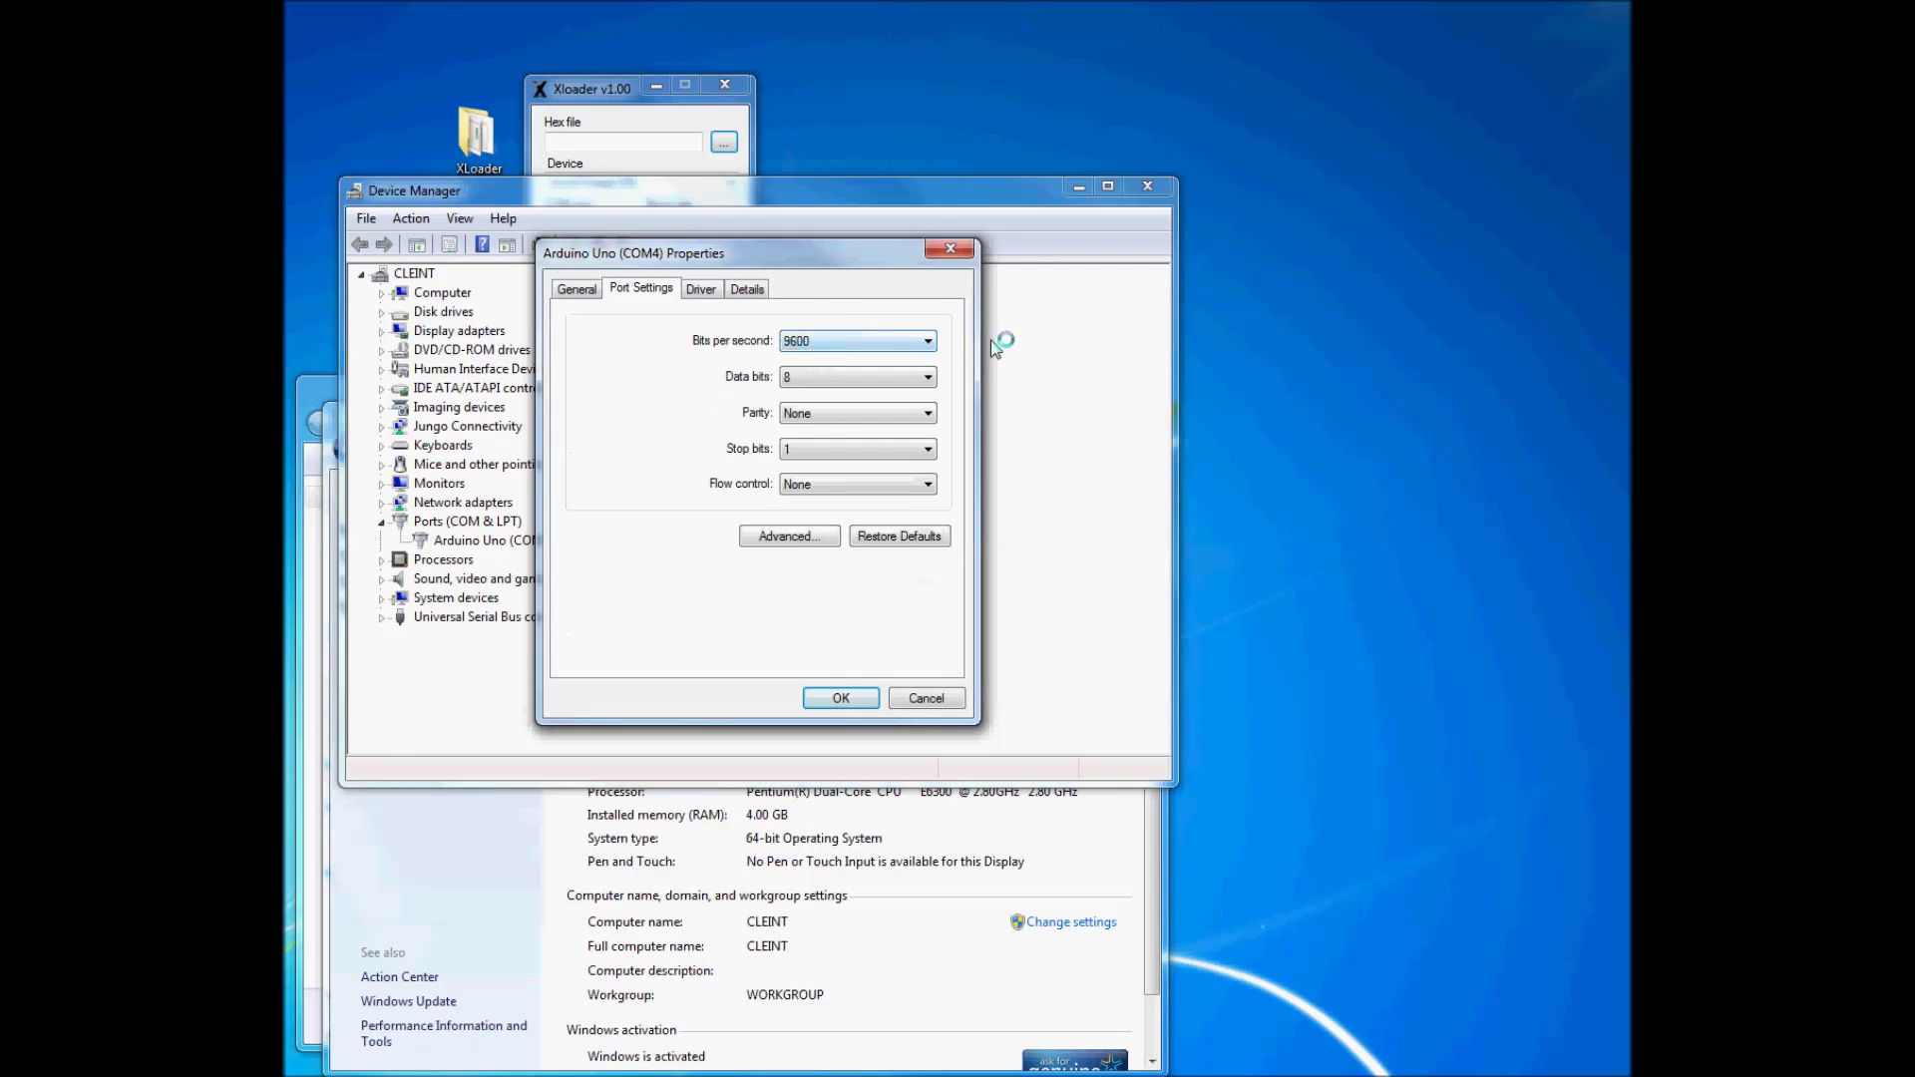
Set the Arduino Uno port's speed to 115200 bits per second, apply it and close Device Manager.
click(928, 341)
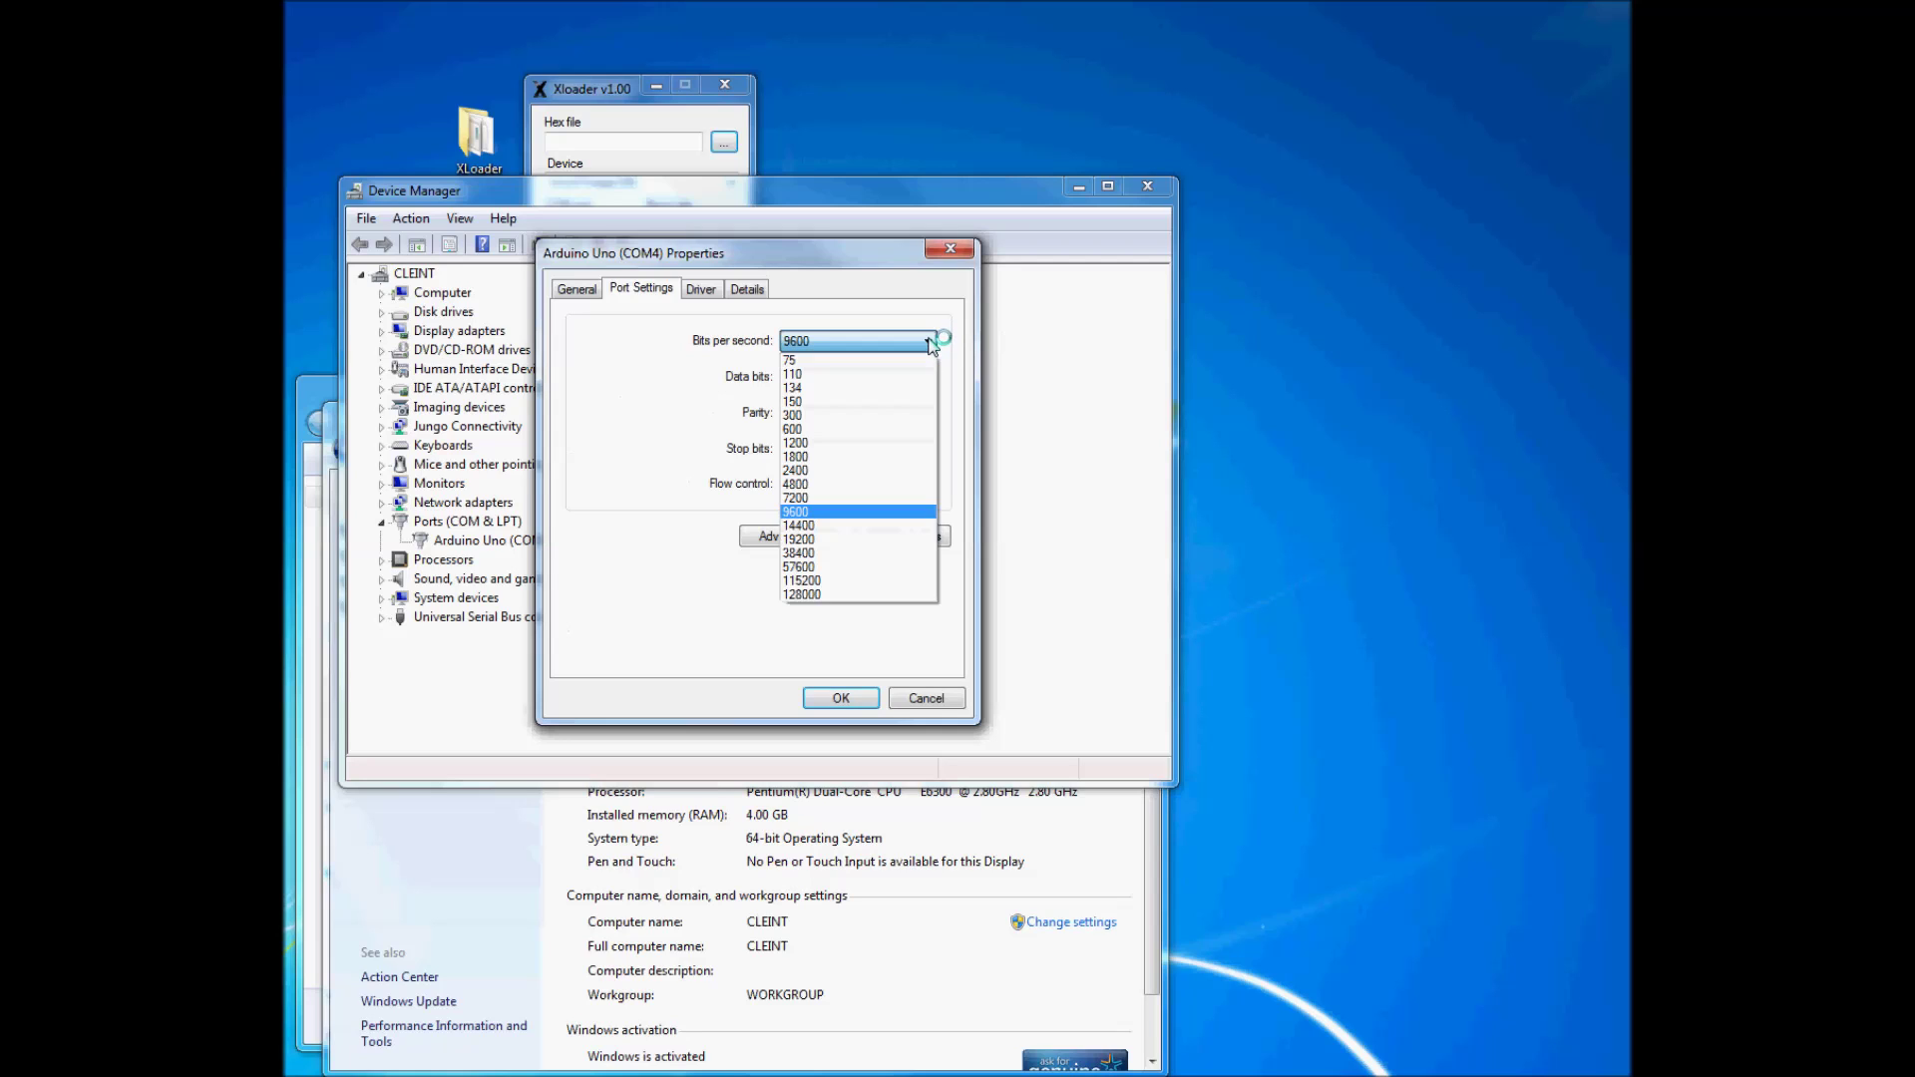
click(870, 585)
drag(802, 254, 912, 477)
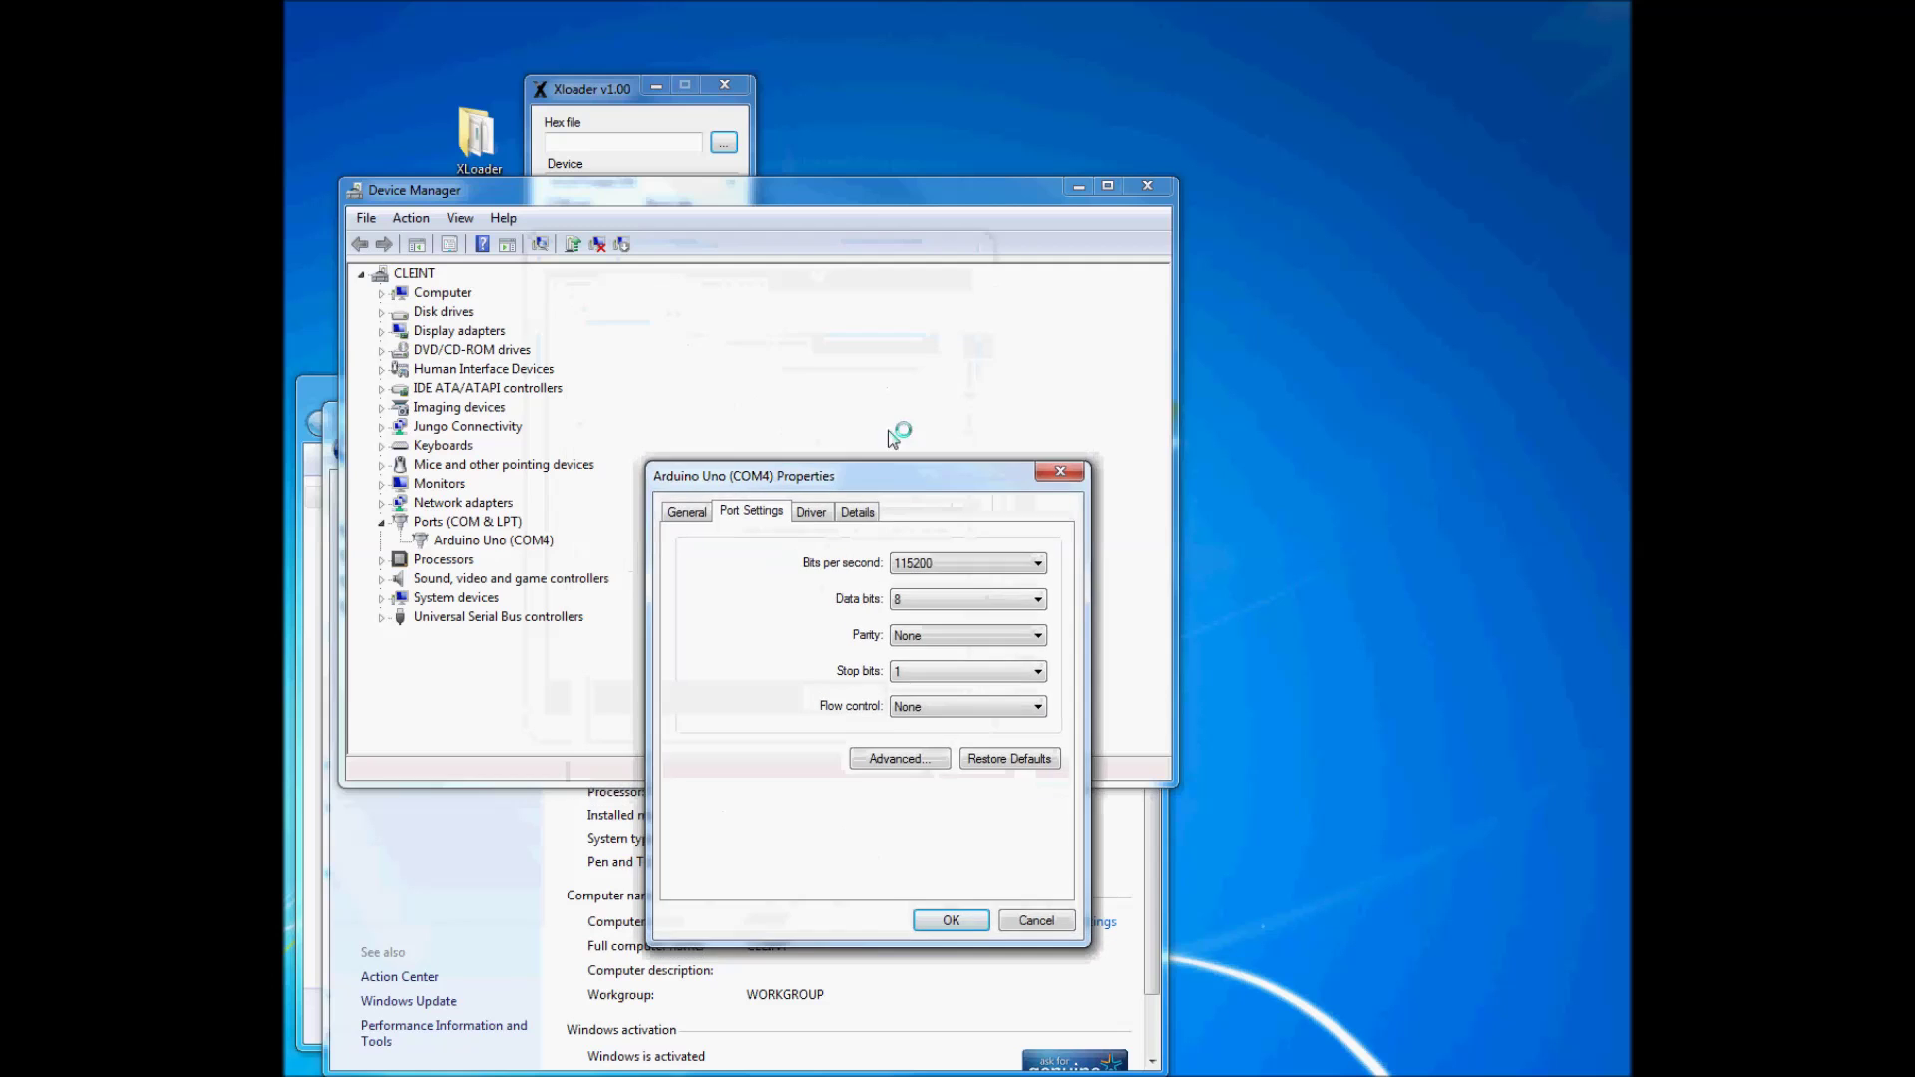
drag(811, 191, 1333, 66)
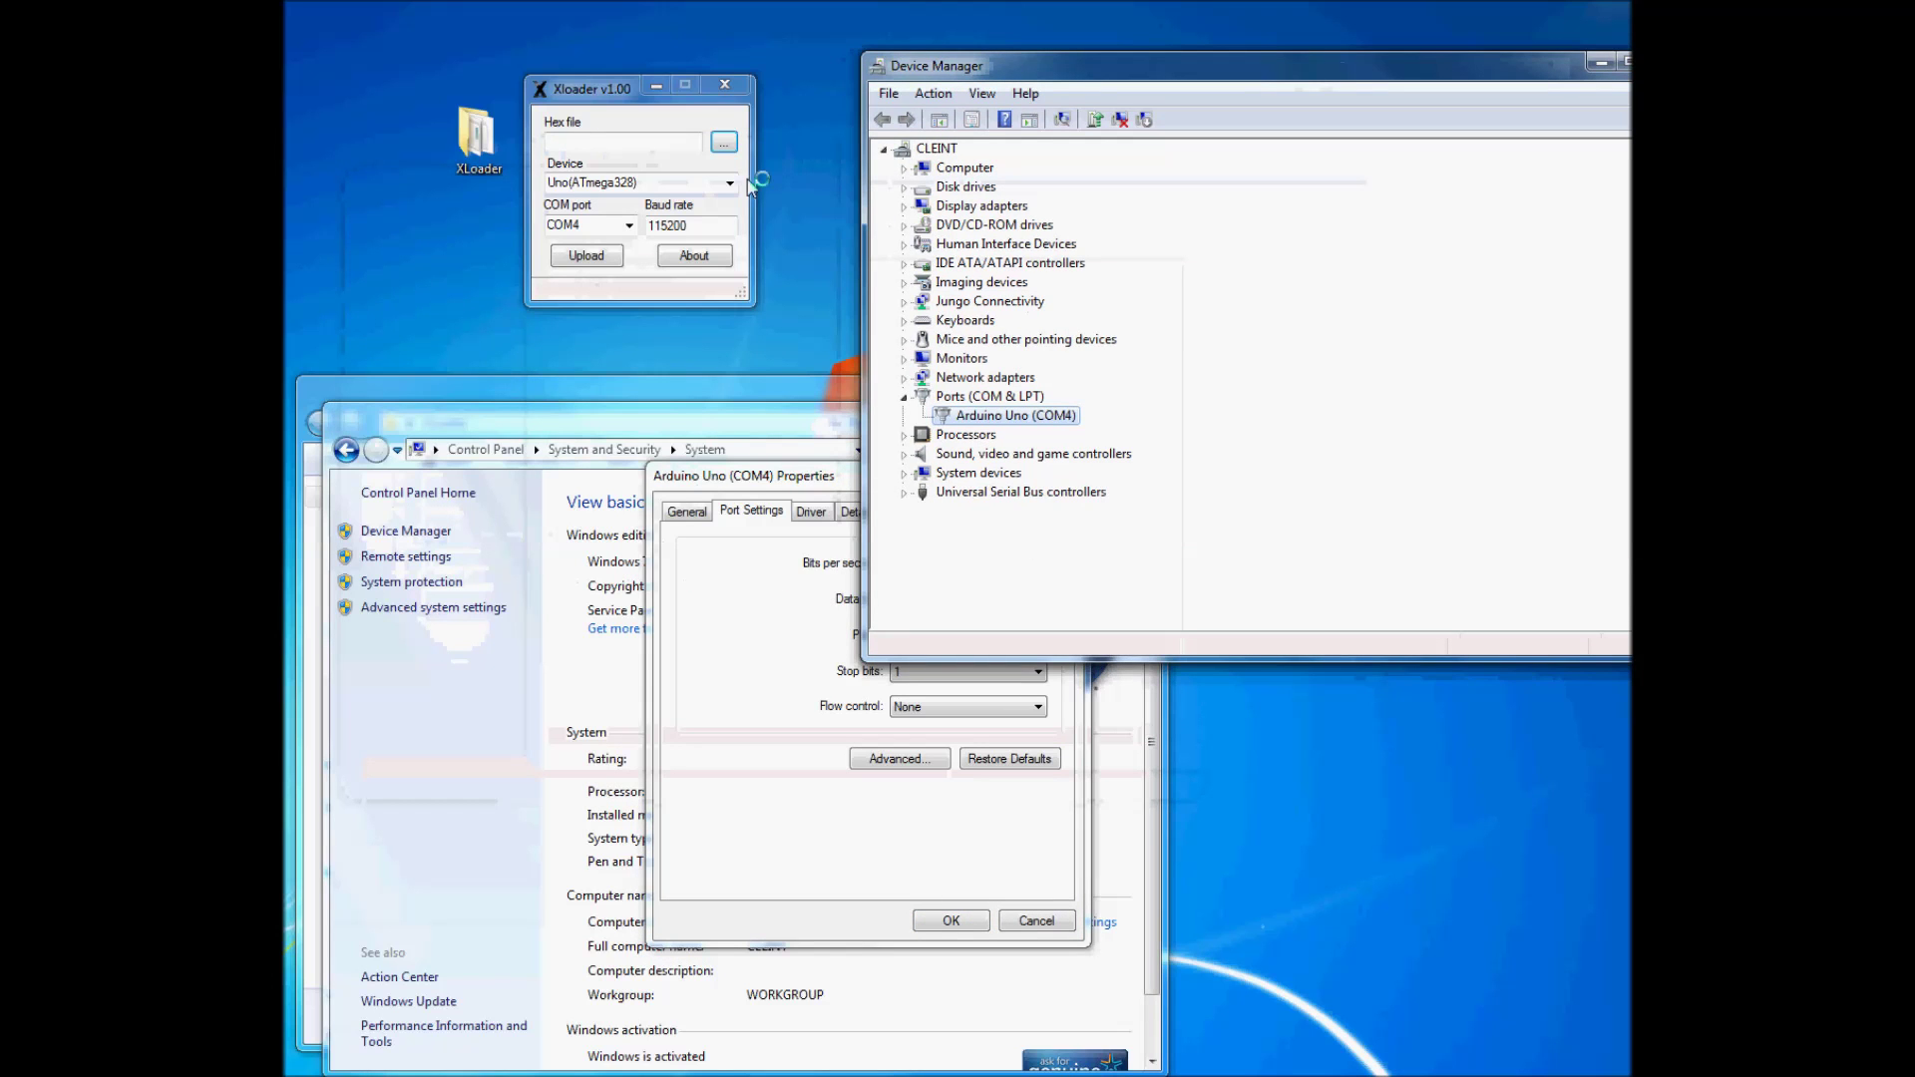
click(873, 840)
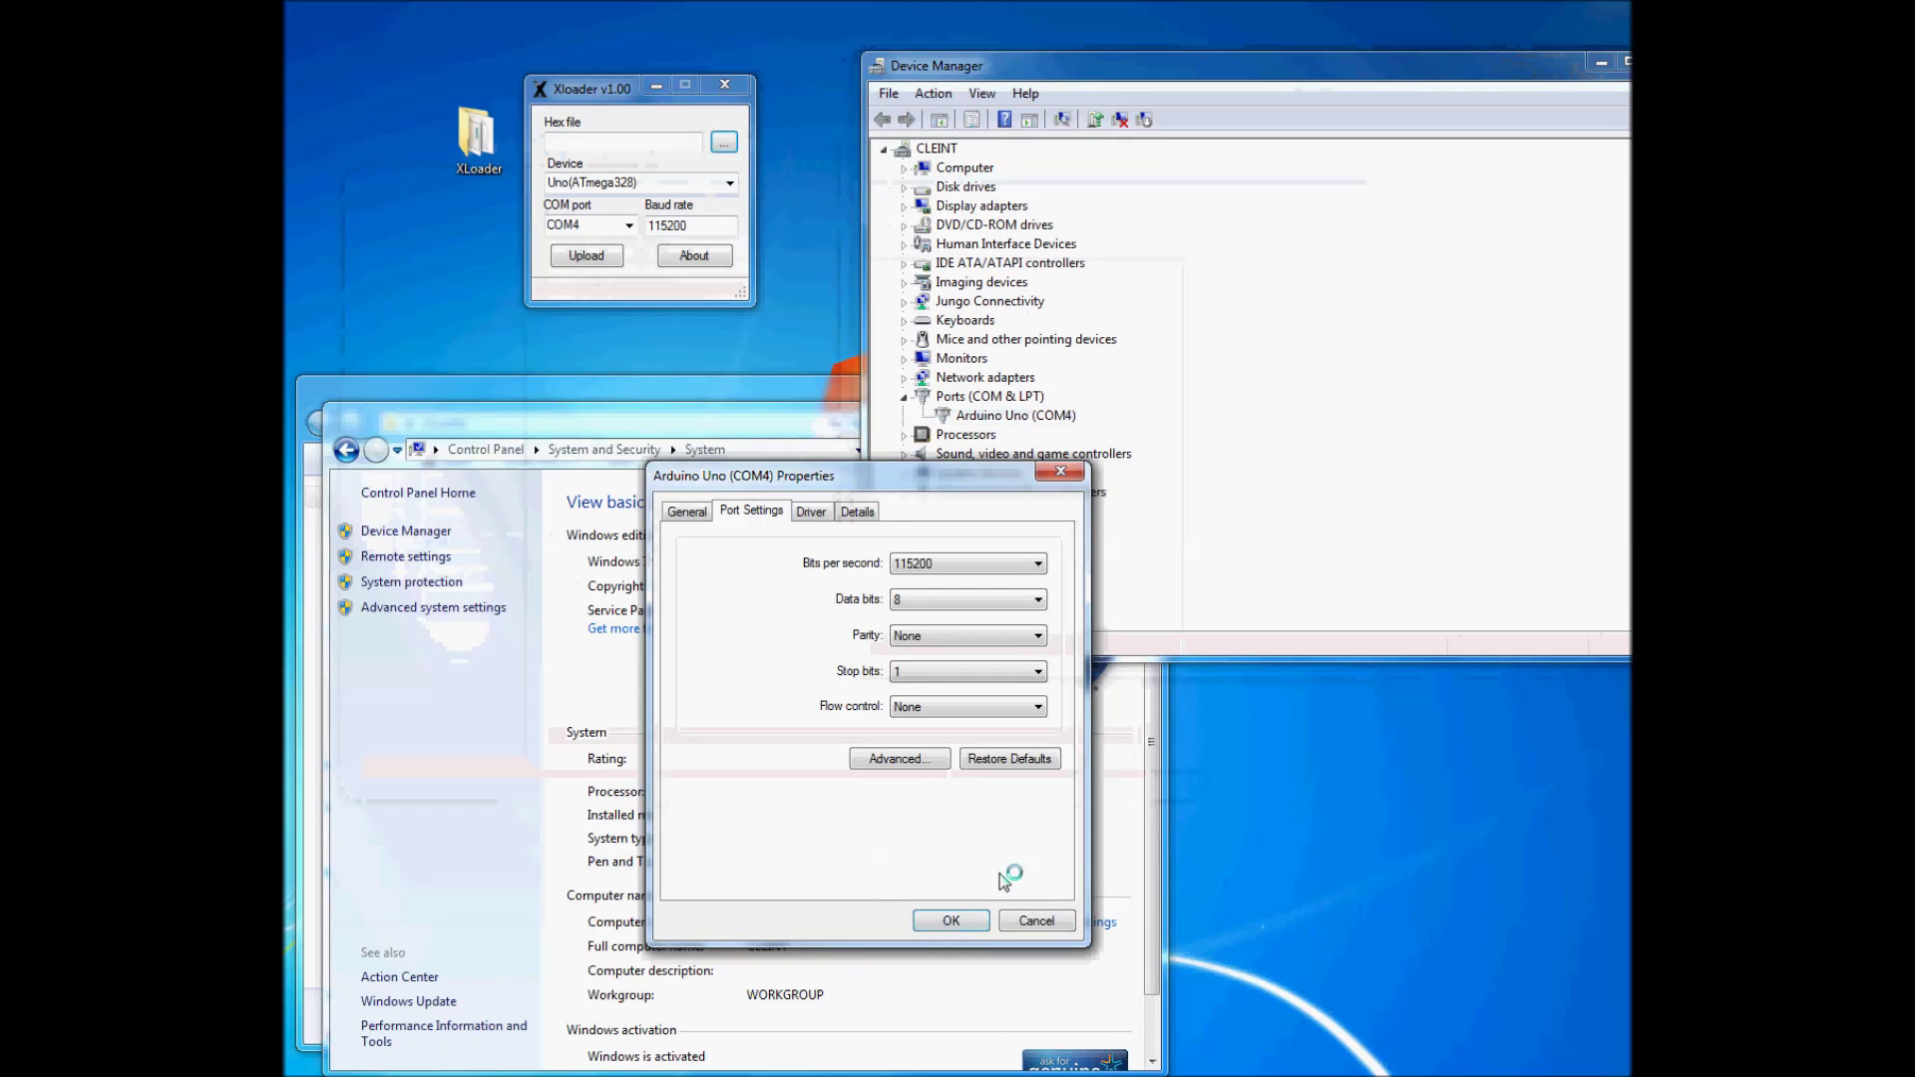
click(951, 920)
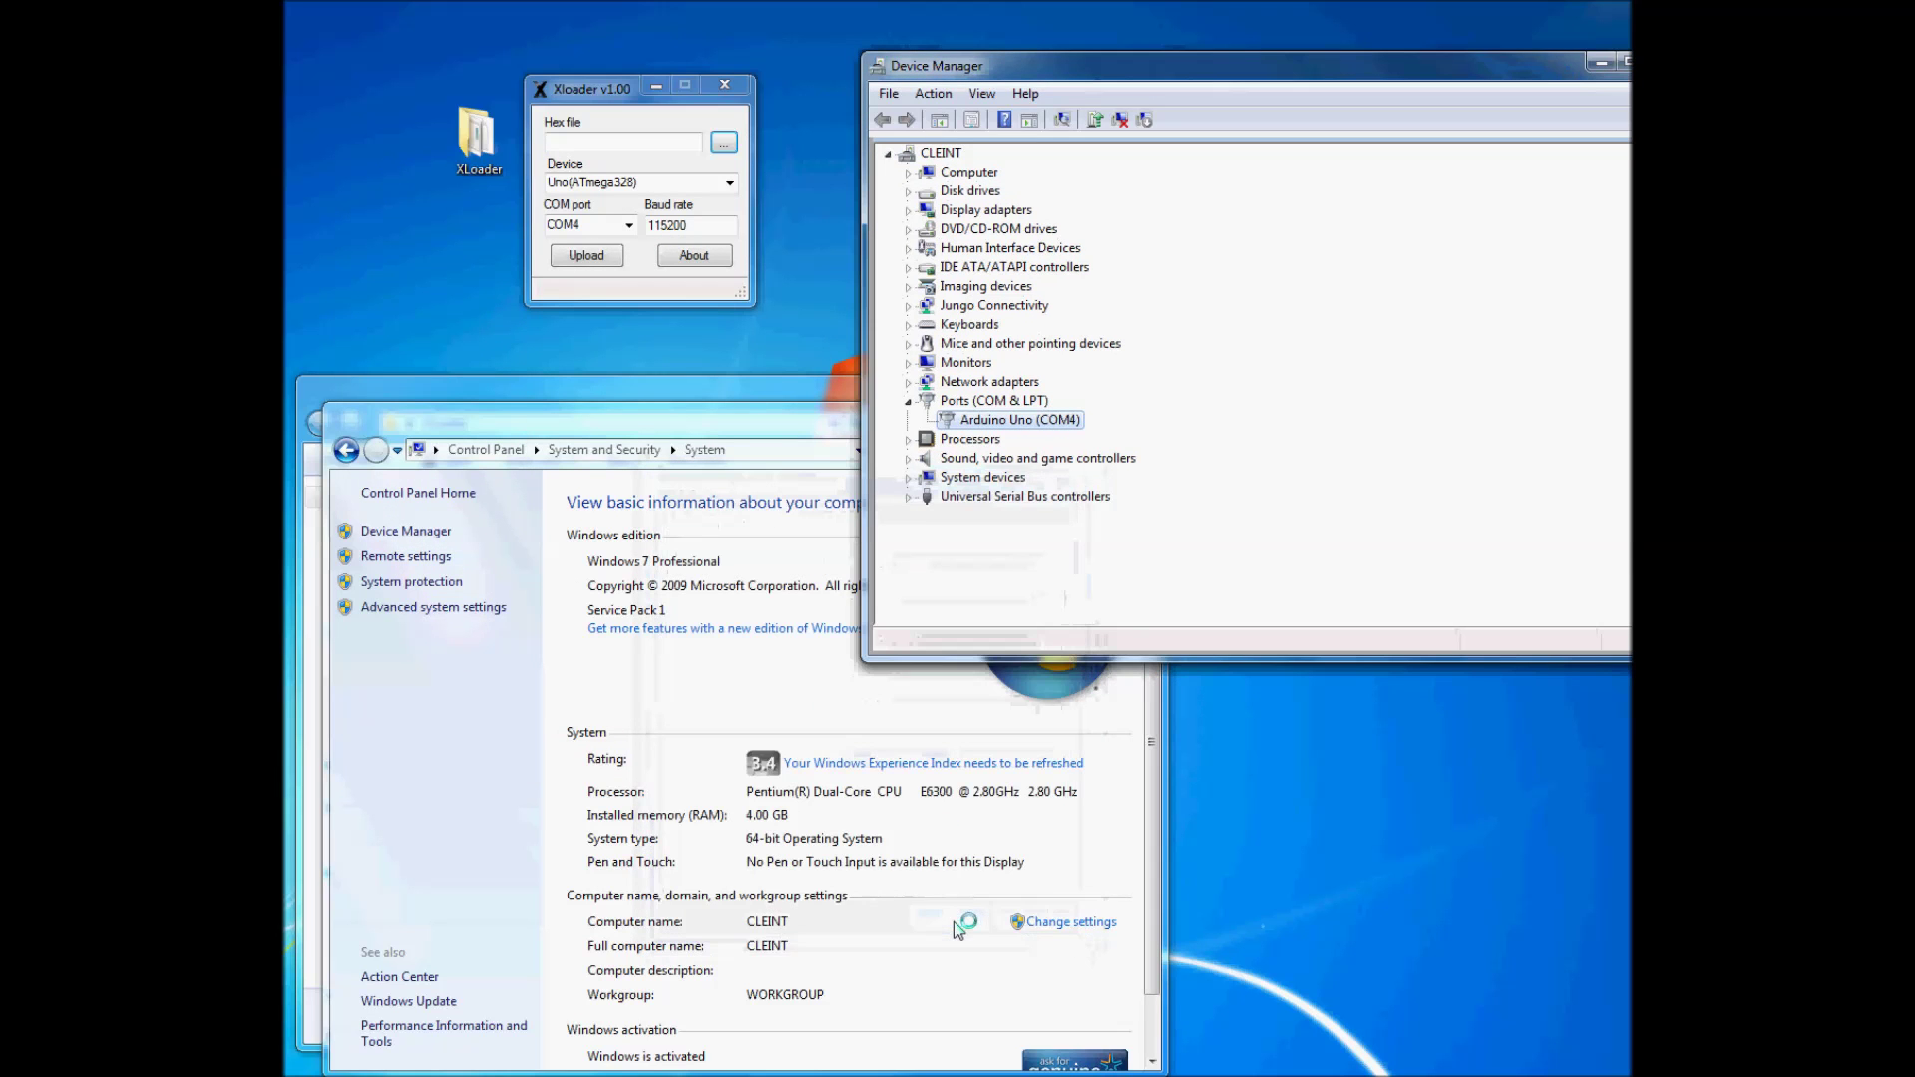
click(1623, 61)
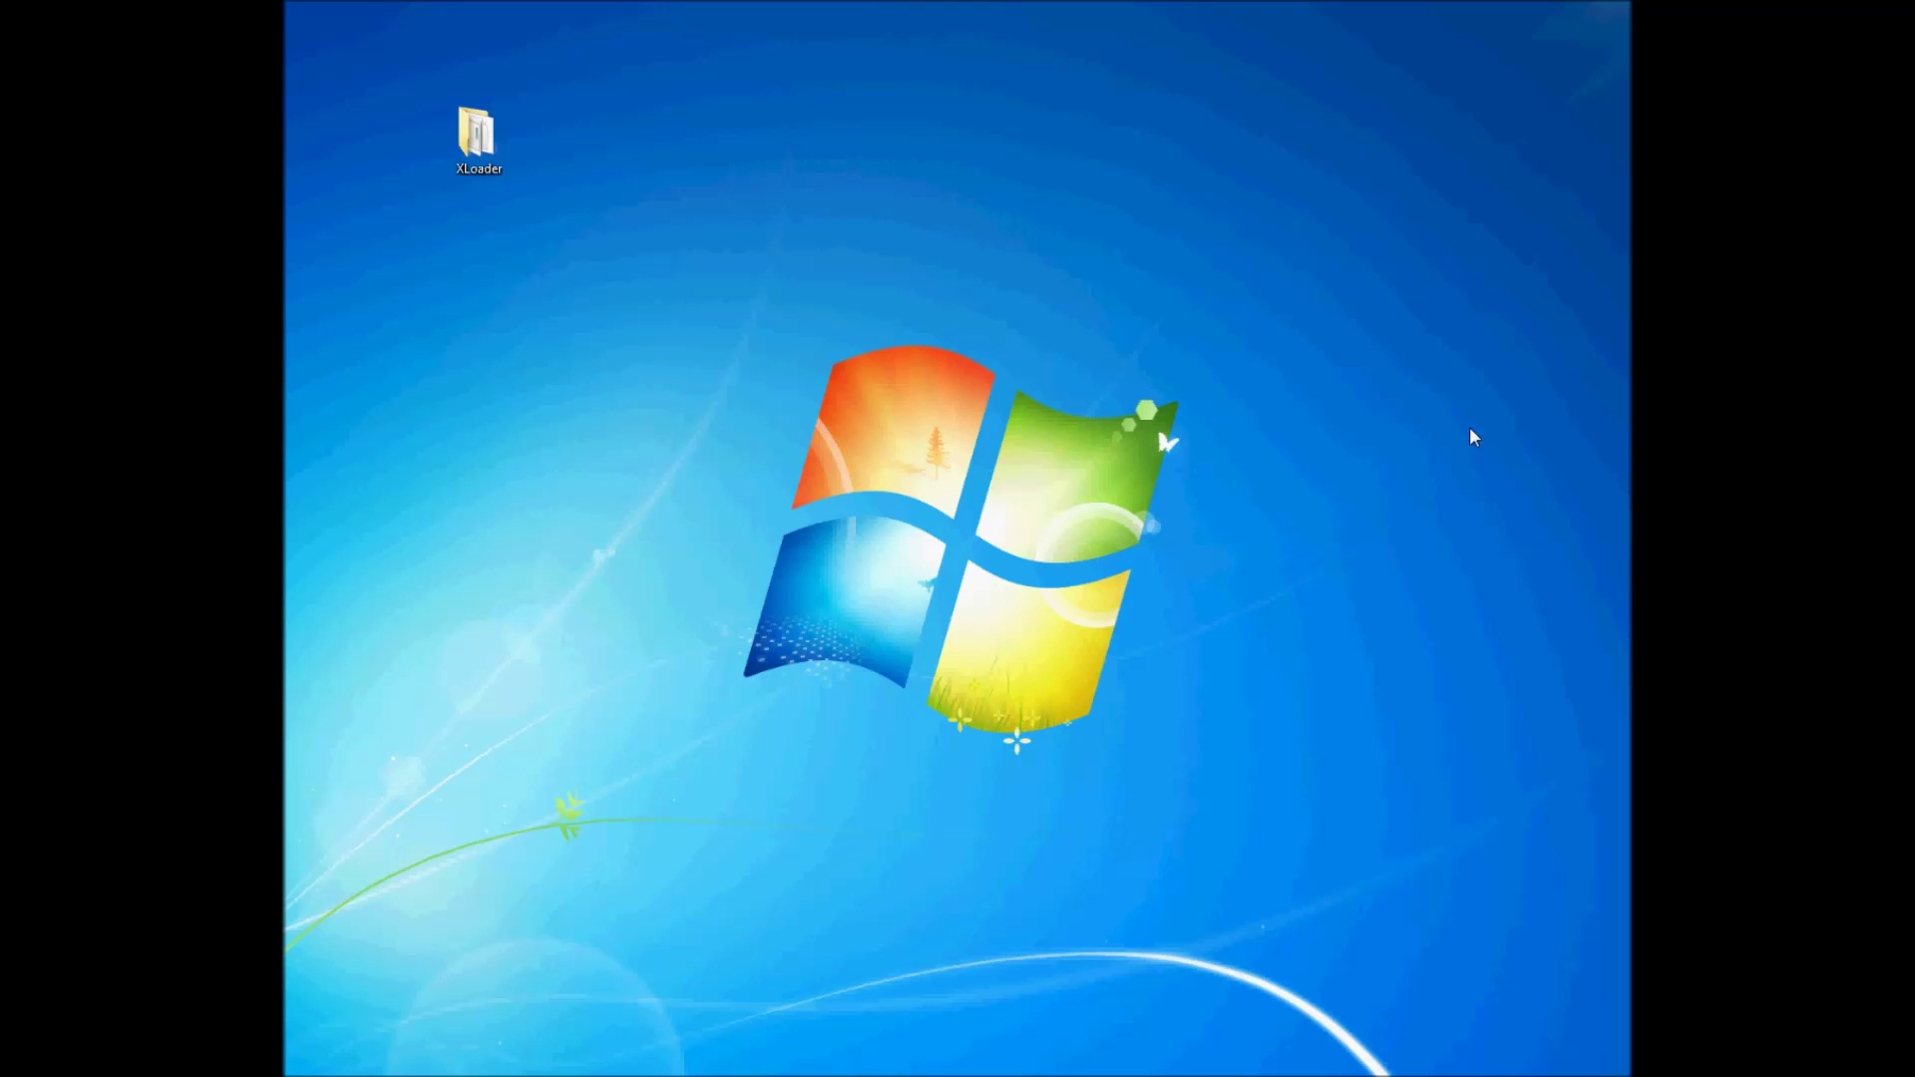
Launch XLoader again from its desktop folder and move its window next to the folder icon.
double_click(480, 150)
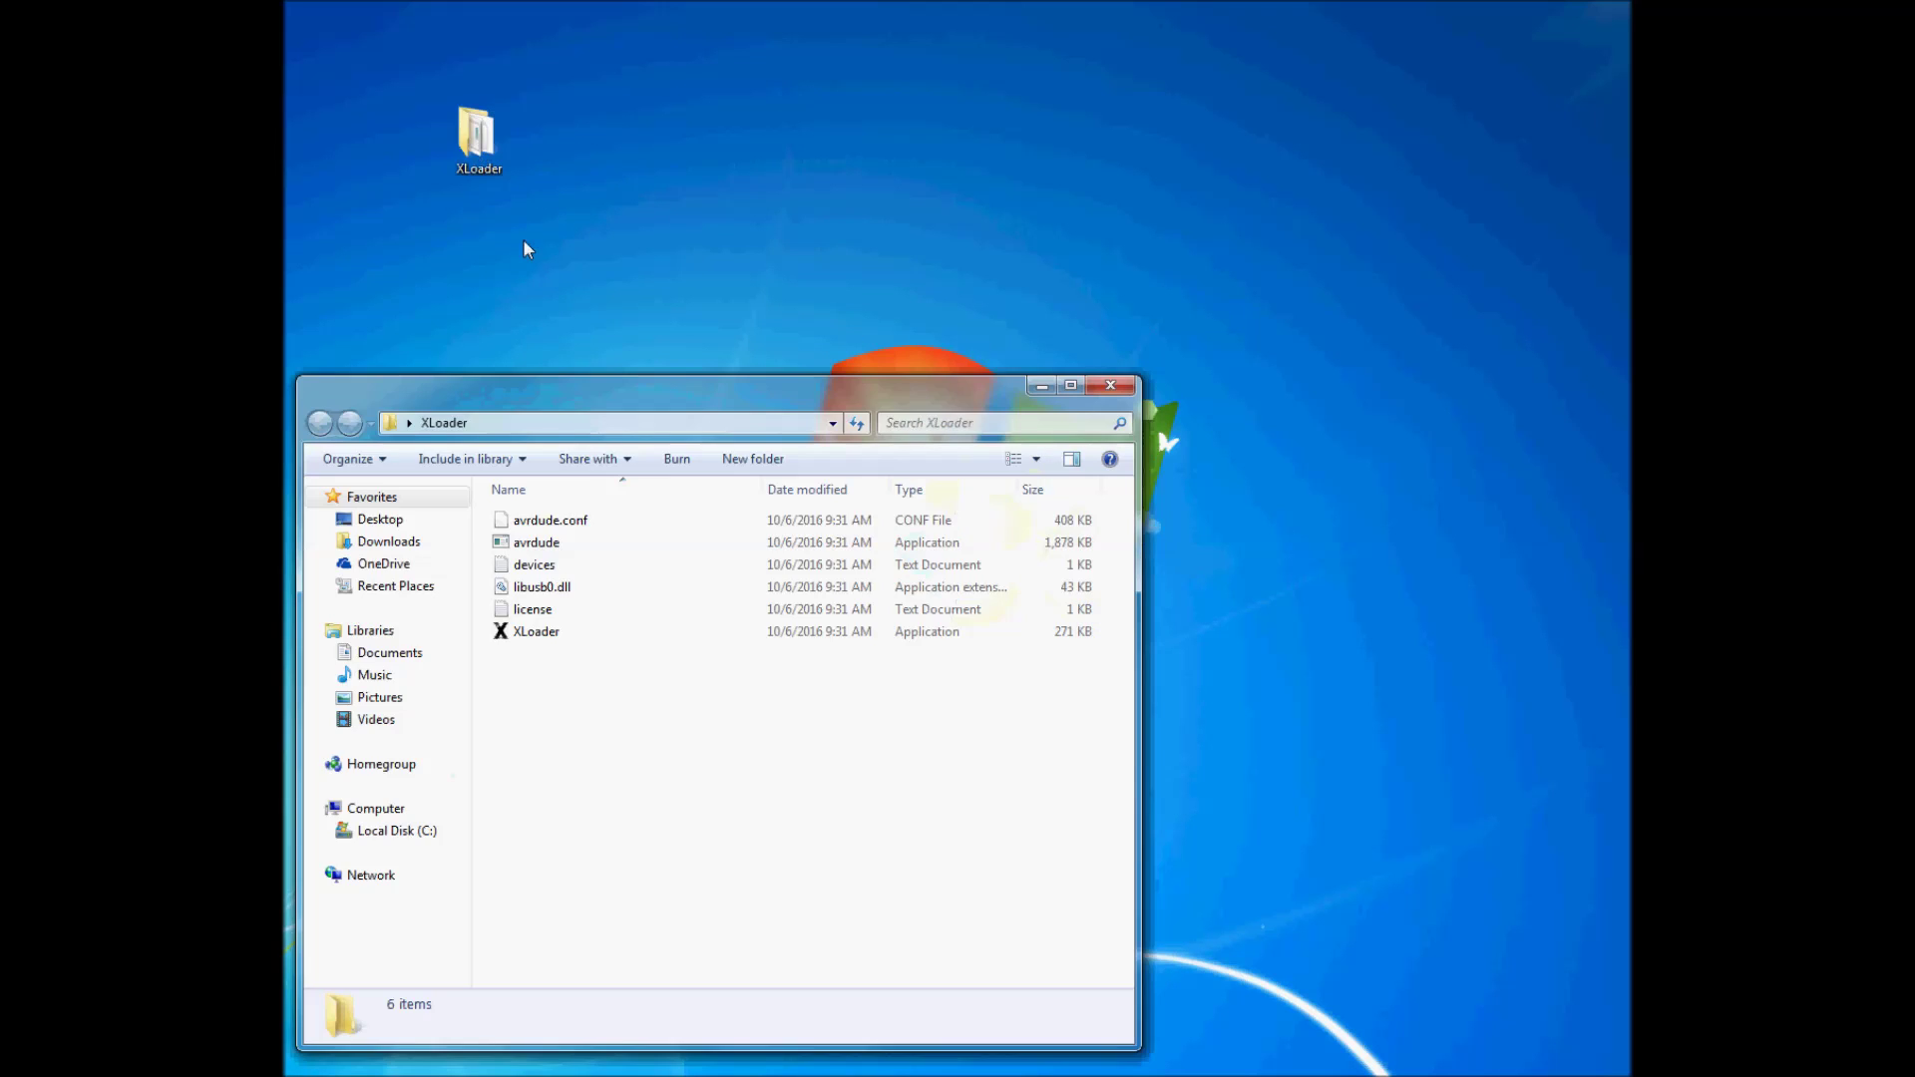
double_click(544, 635)
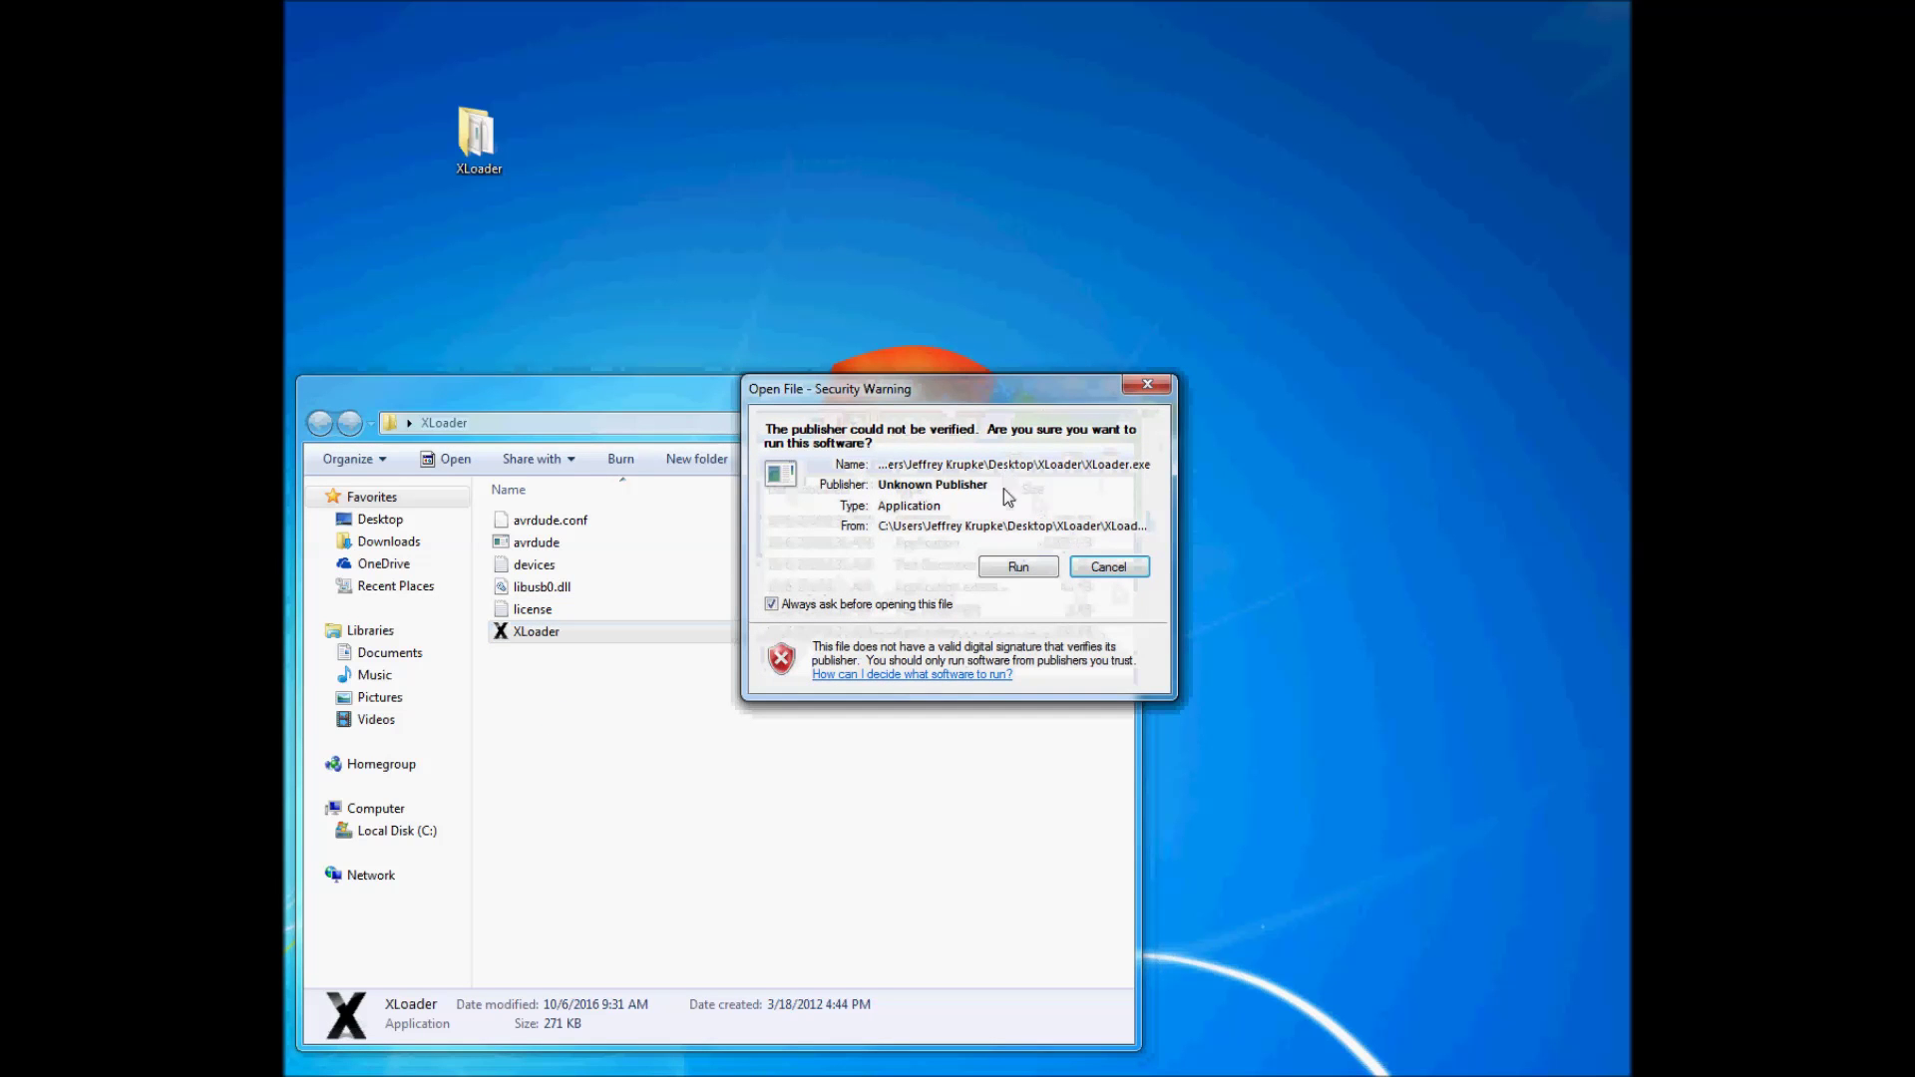
click(1020, 566)
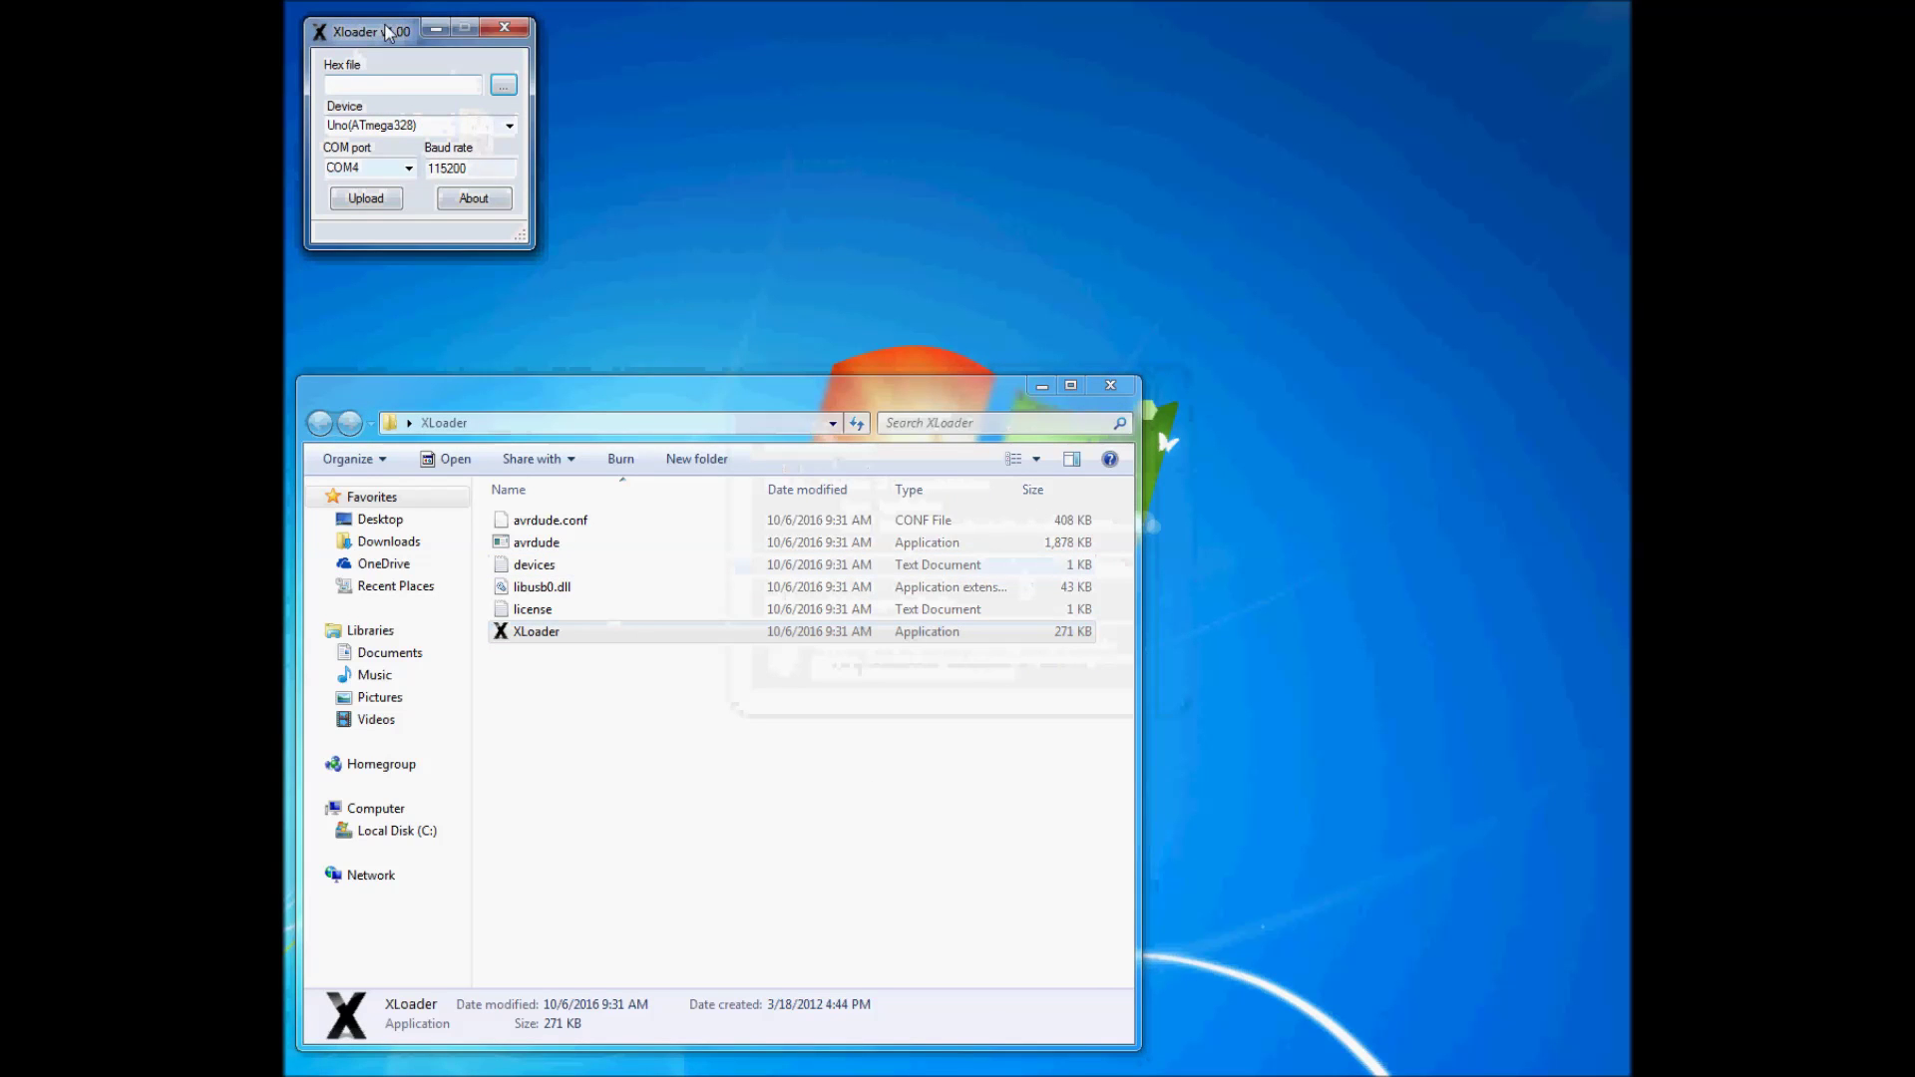
drag(382, 38, 603, 94)
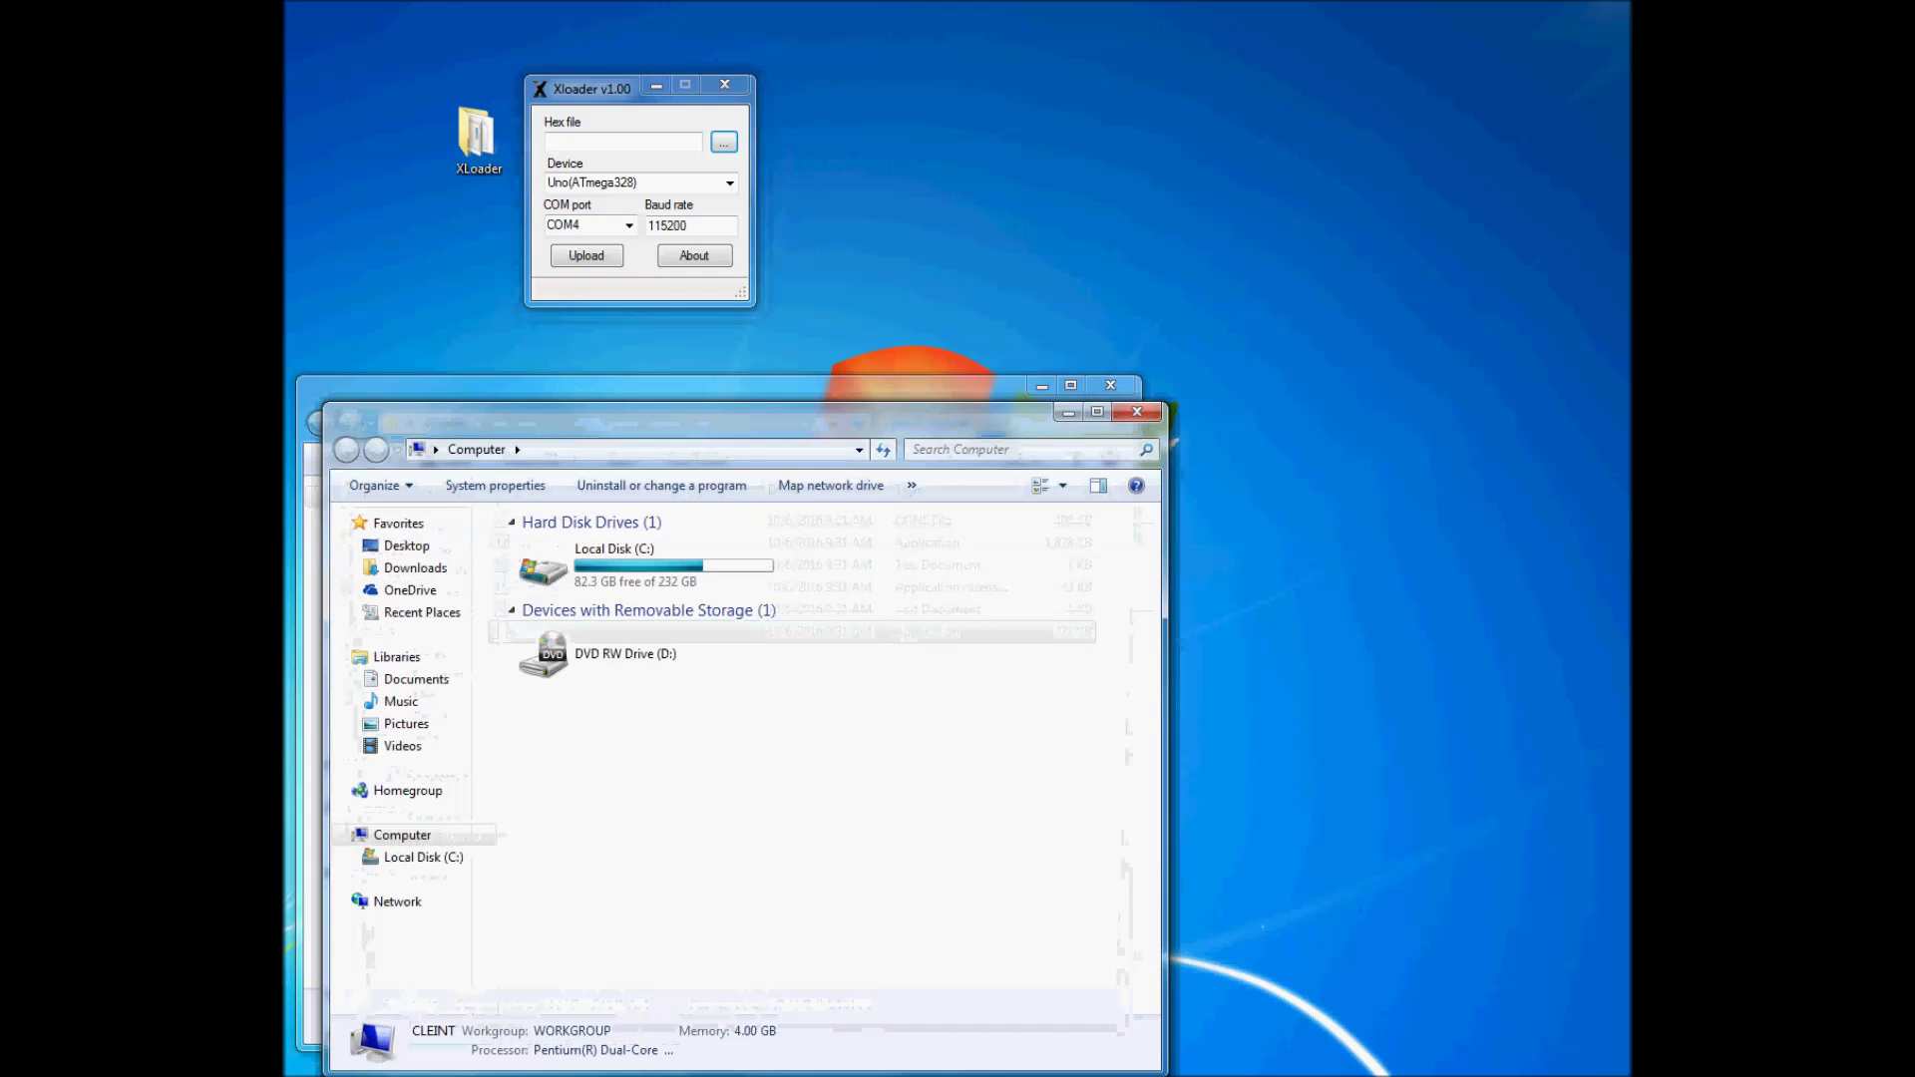
Open the port settings of the Arduino Uno (COM4) through the system's Device Manager.
click(511, 483)
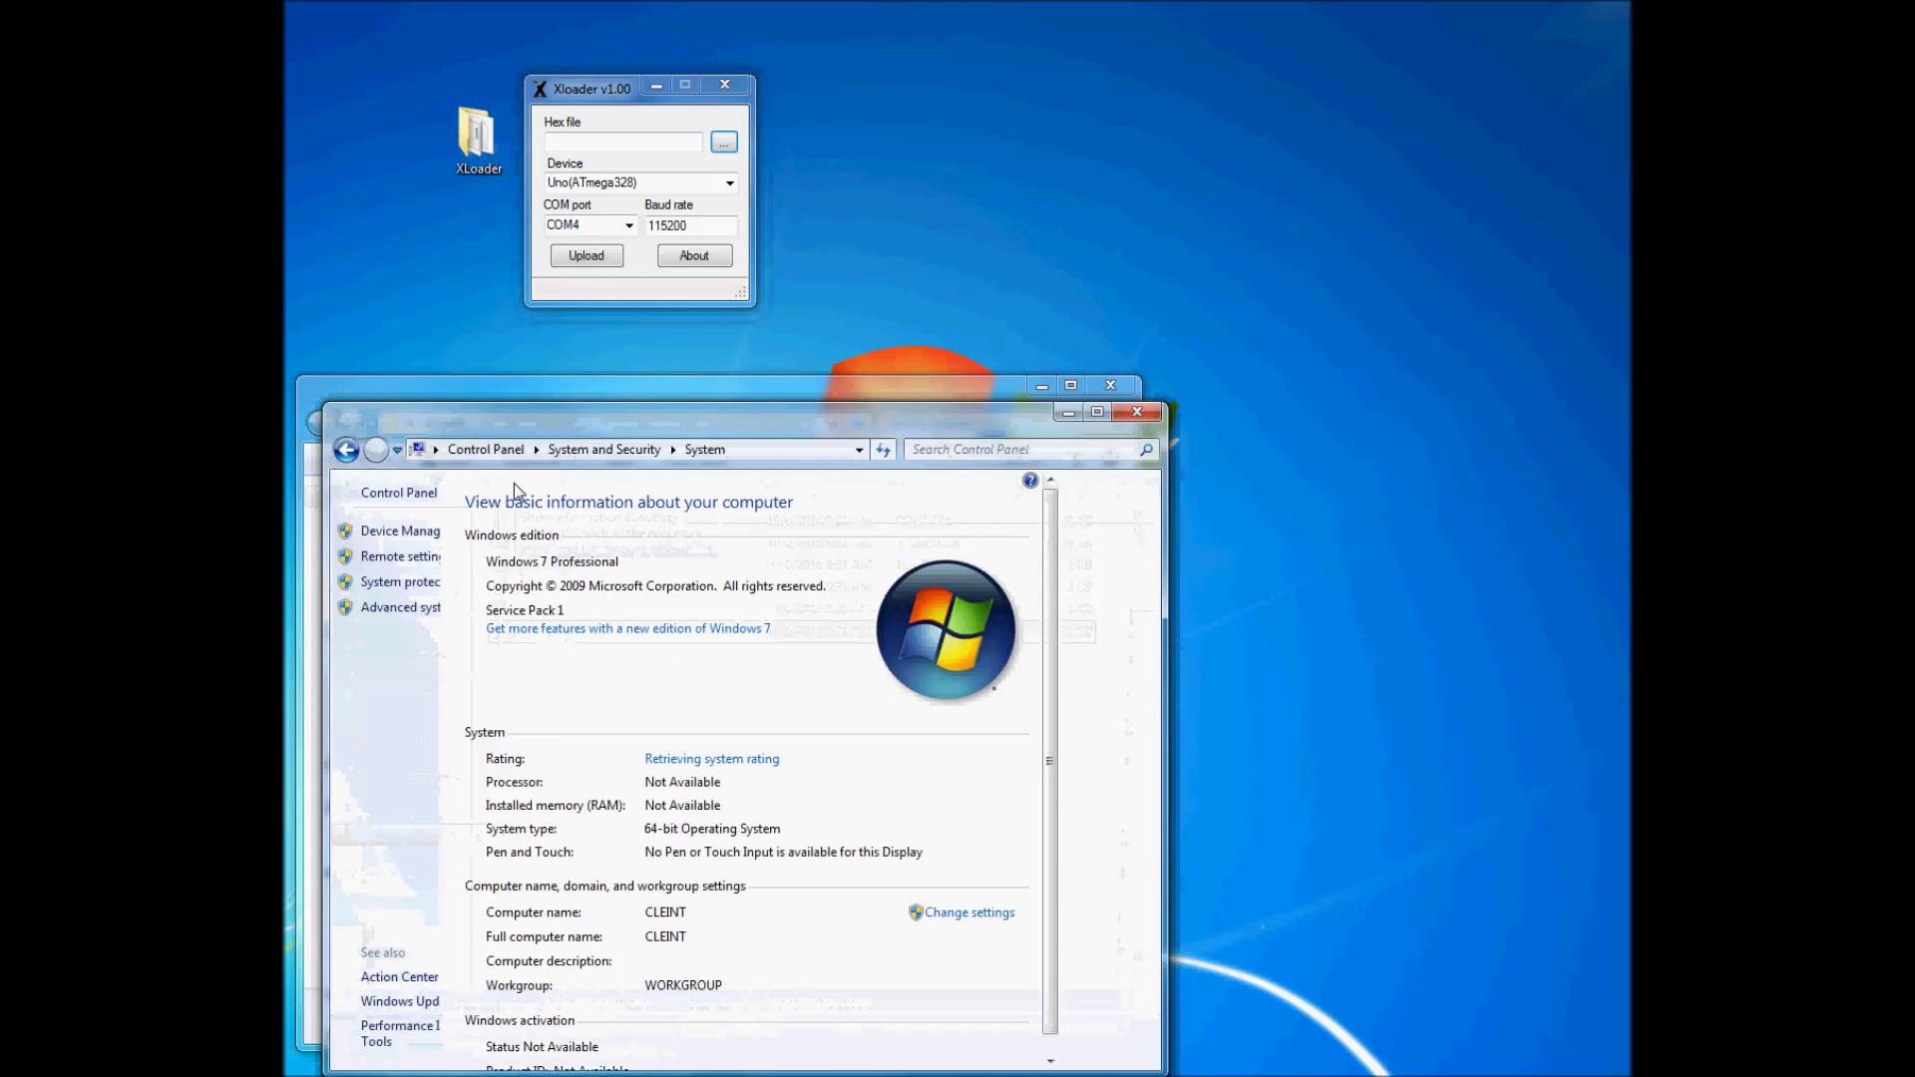
click(423, 535)
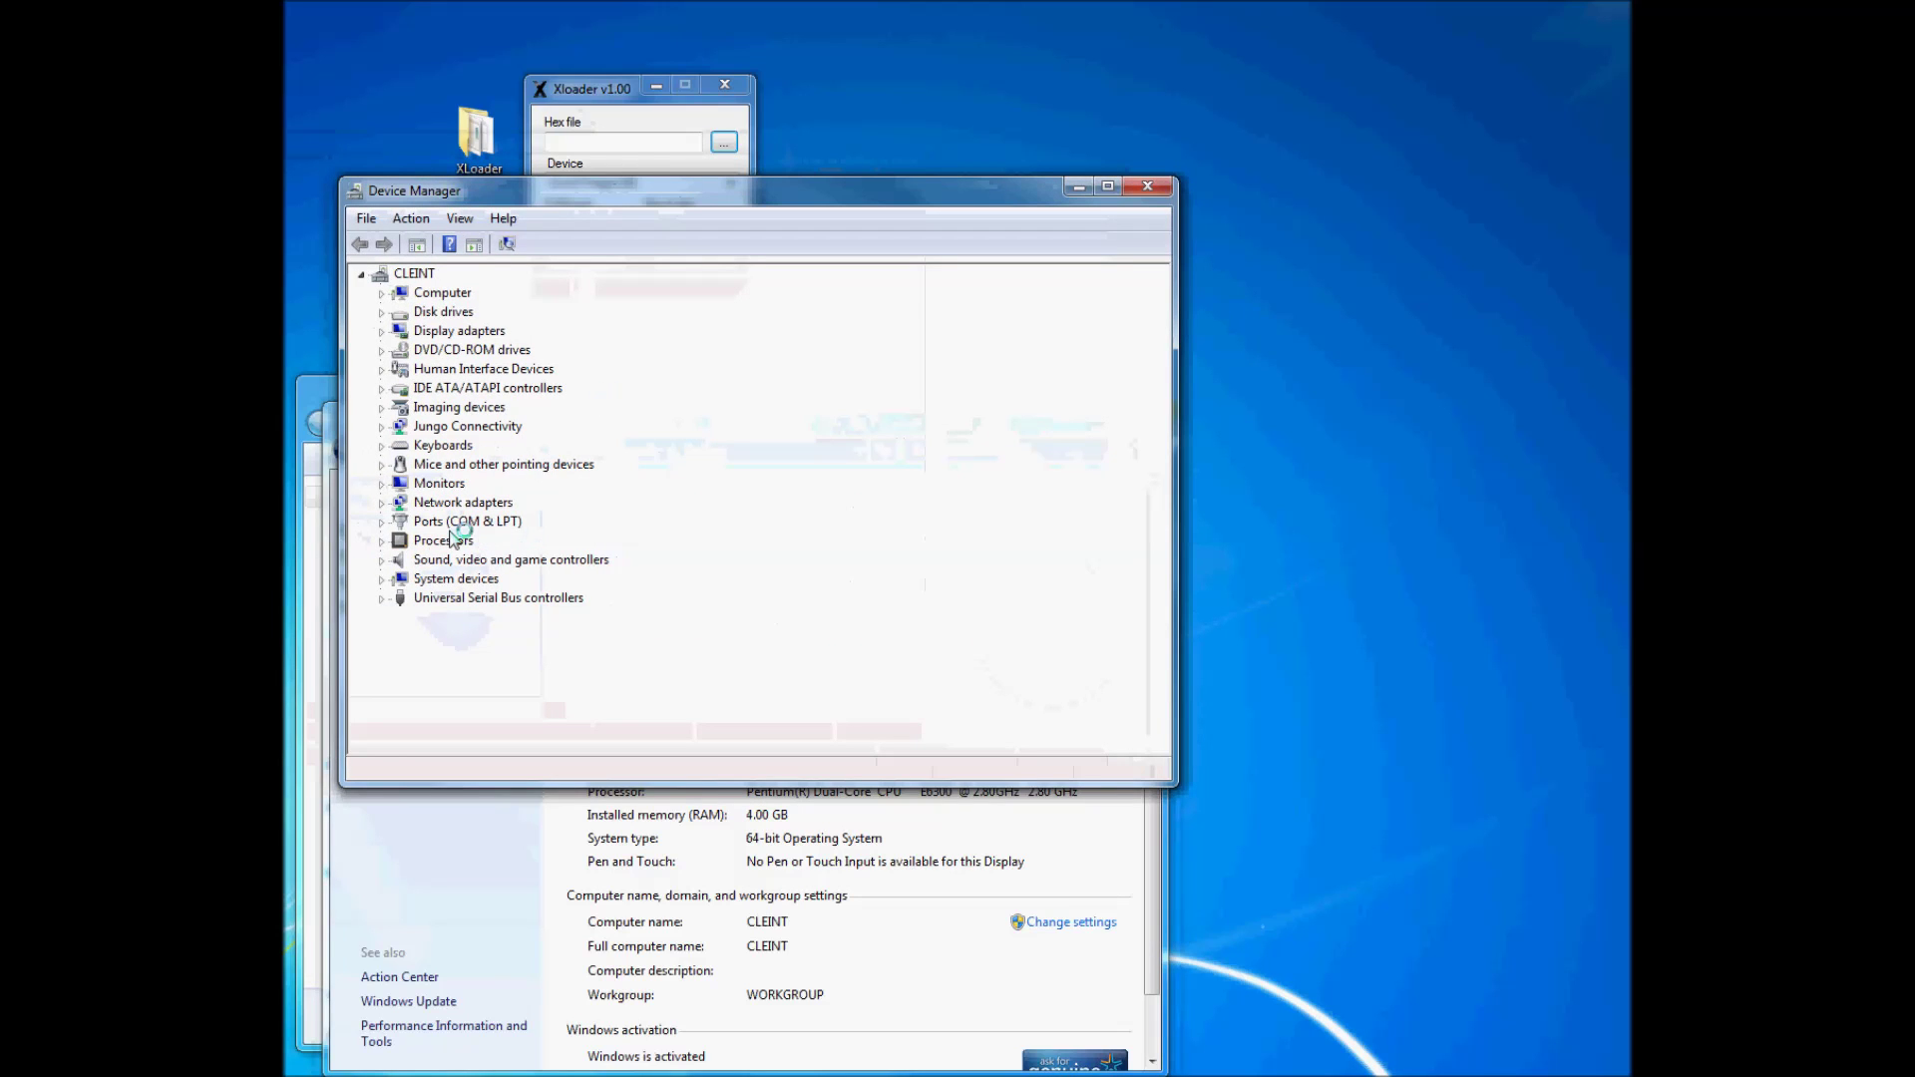
click(381, 522)
double_click(460, 541)
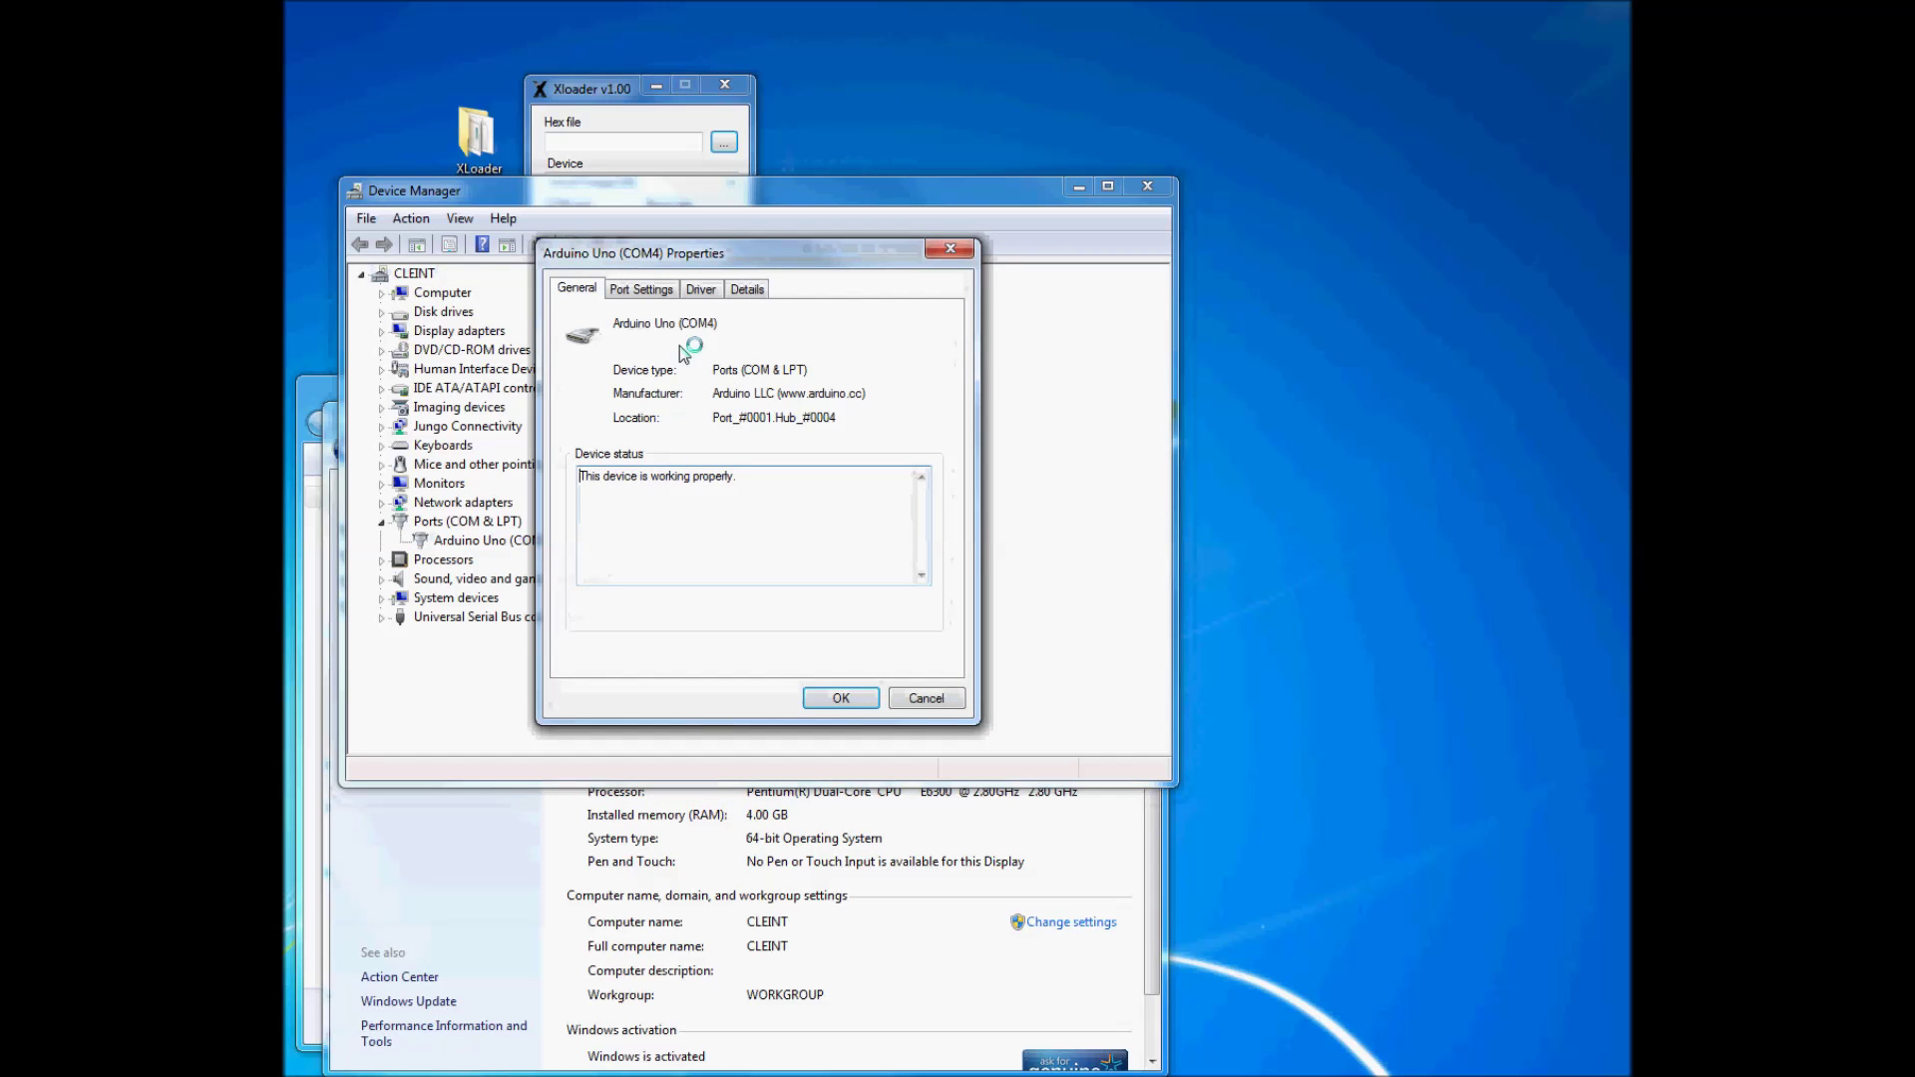
click(643, 289)
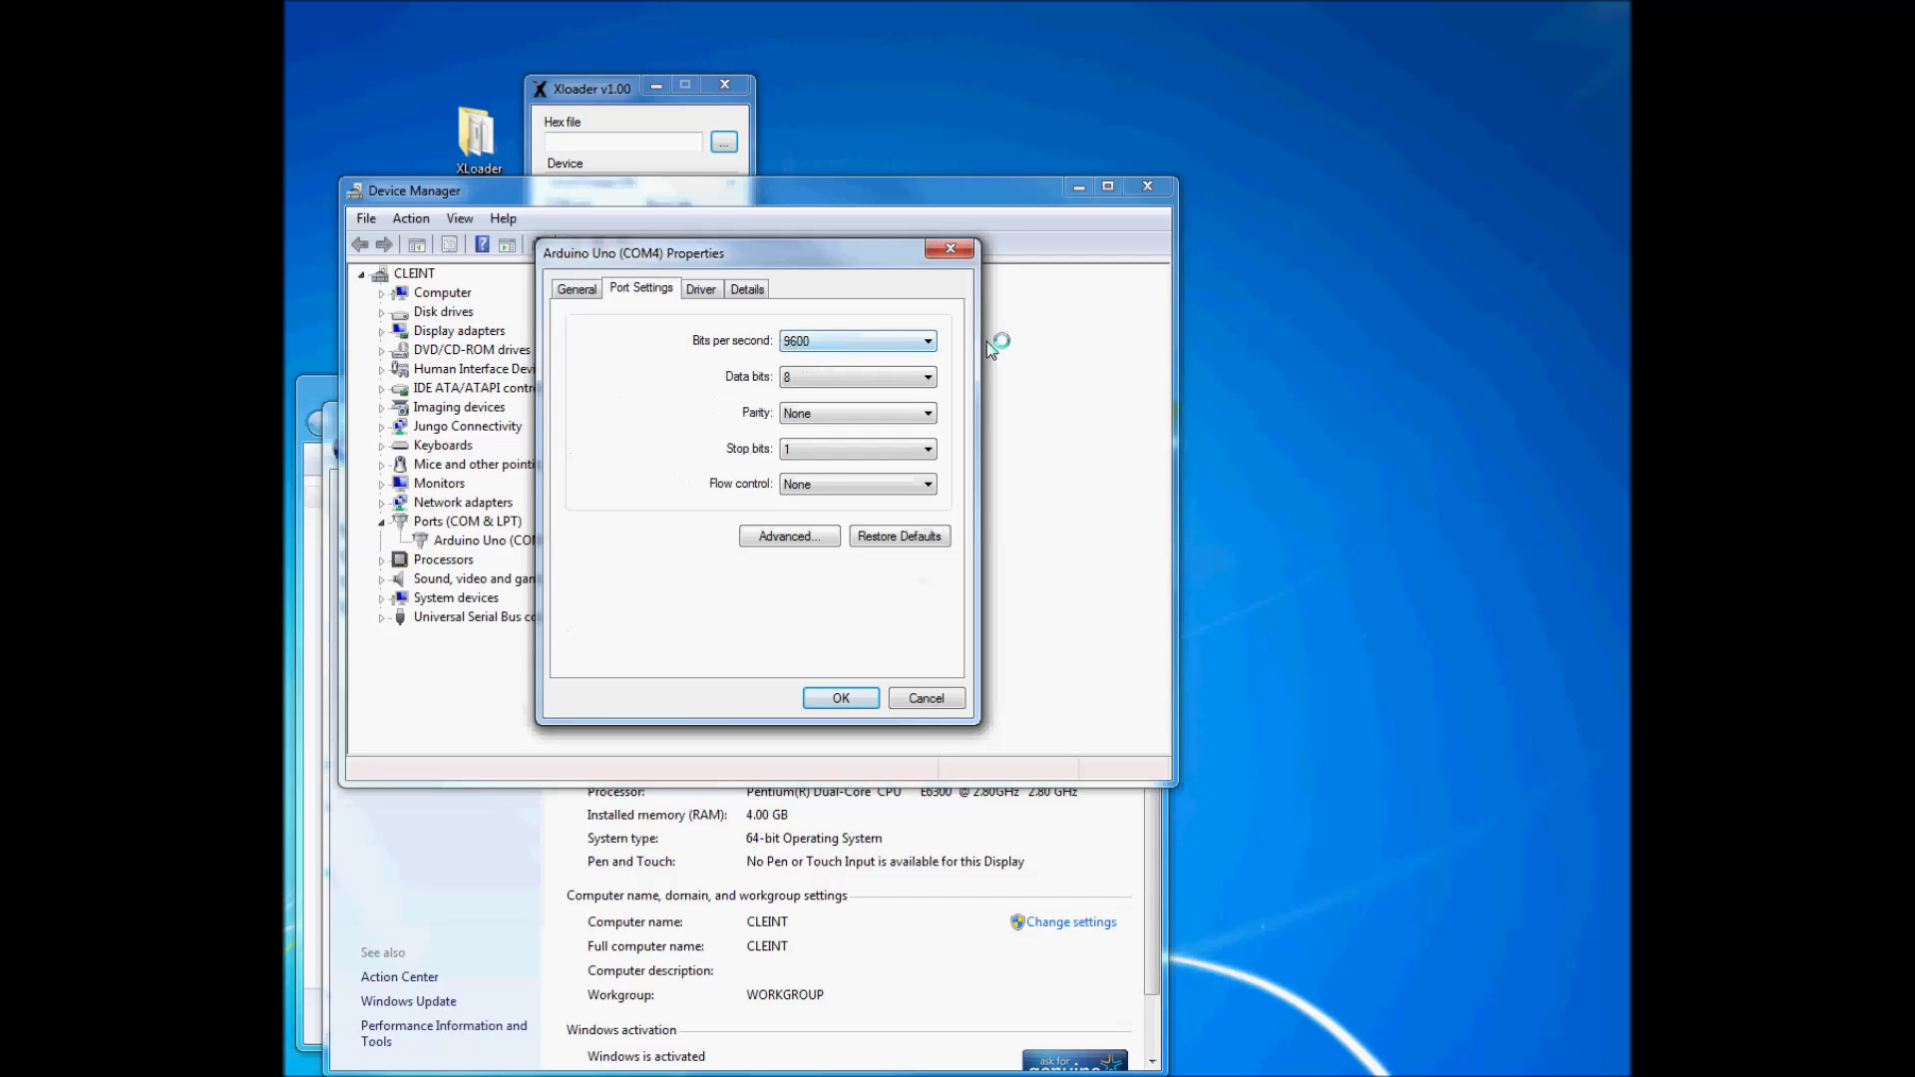
Set the Arduino Uno port to 115200 bits per second and confirm the port properties.
click(930, 344)
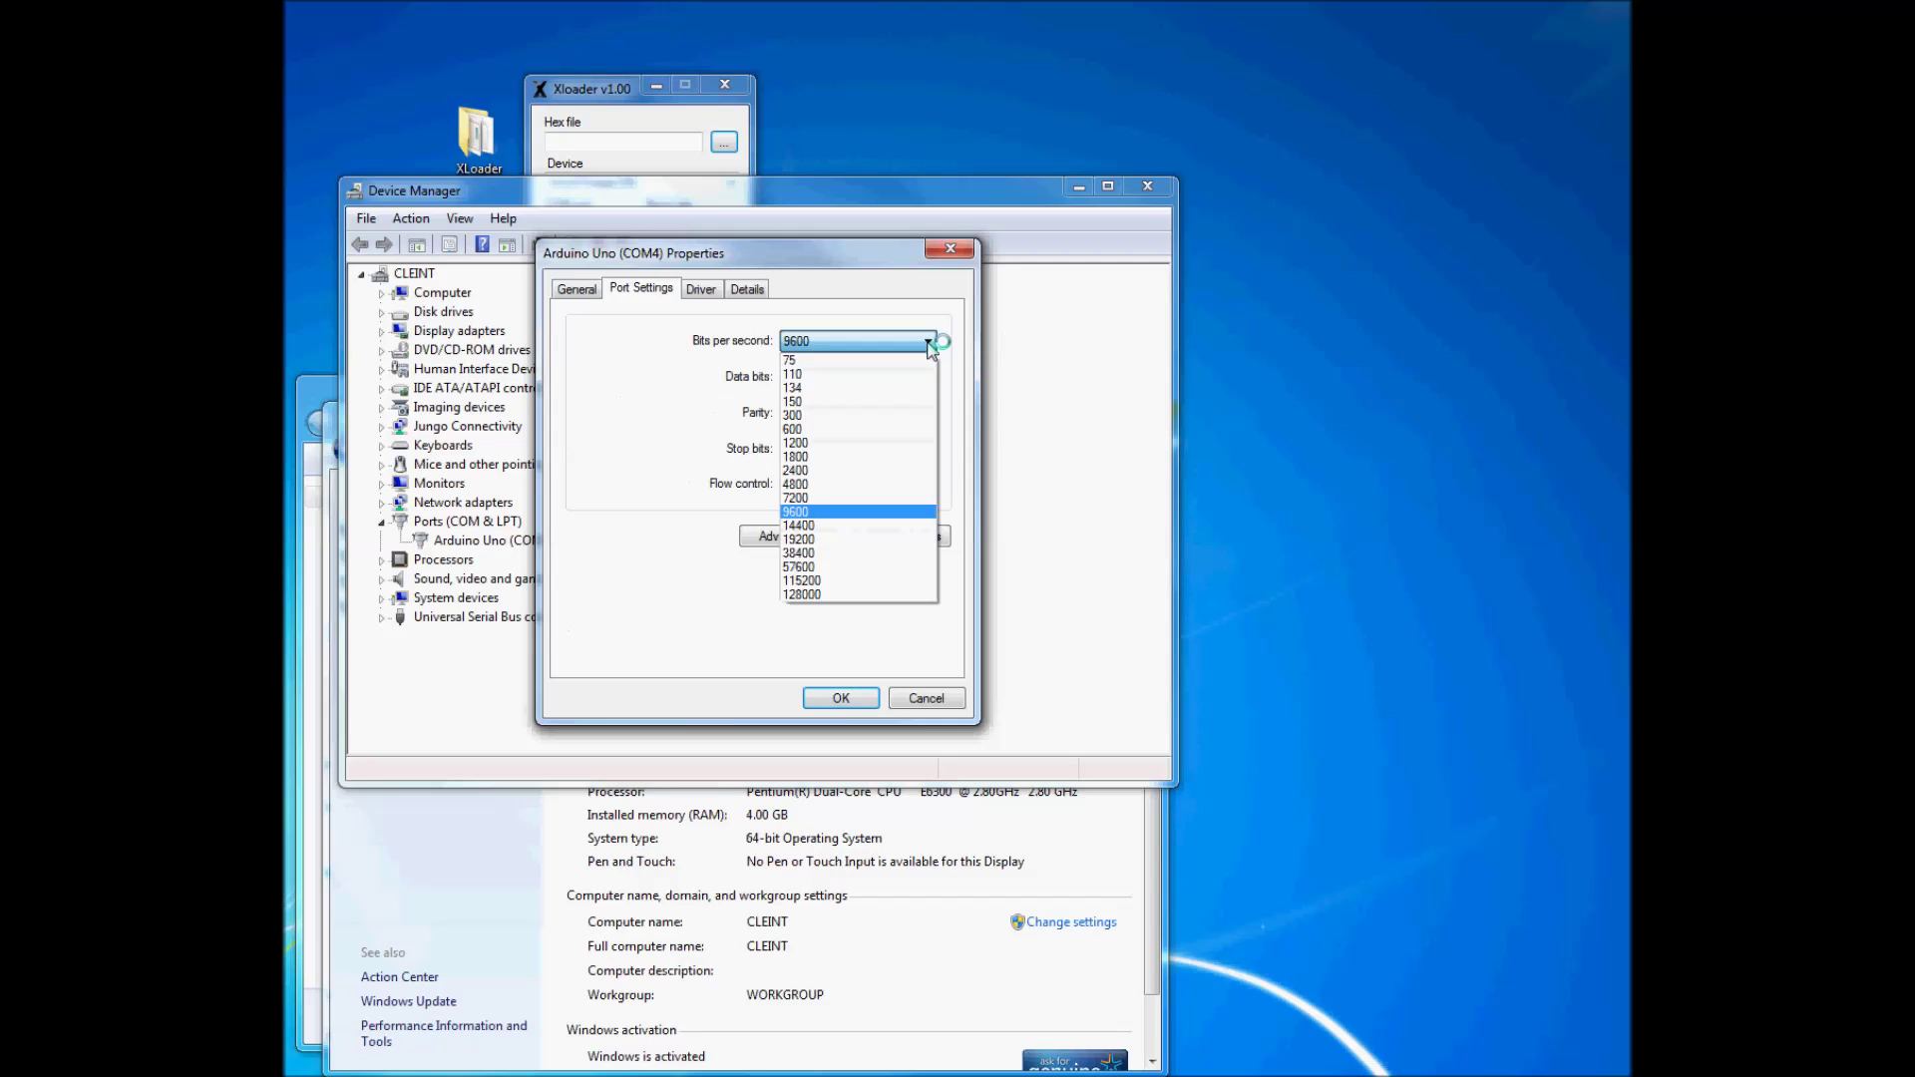
click(870, 581)
drag(802, 255, 844, 316)
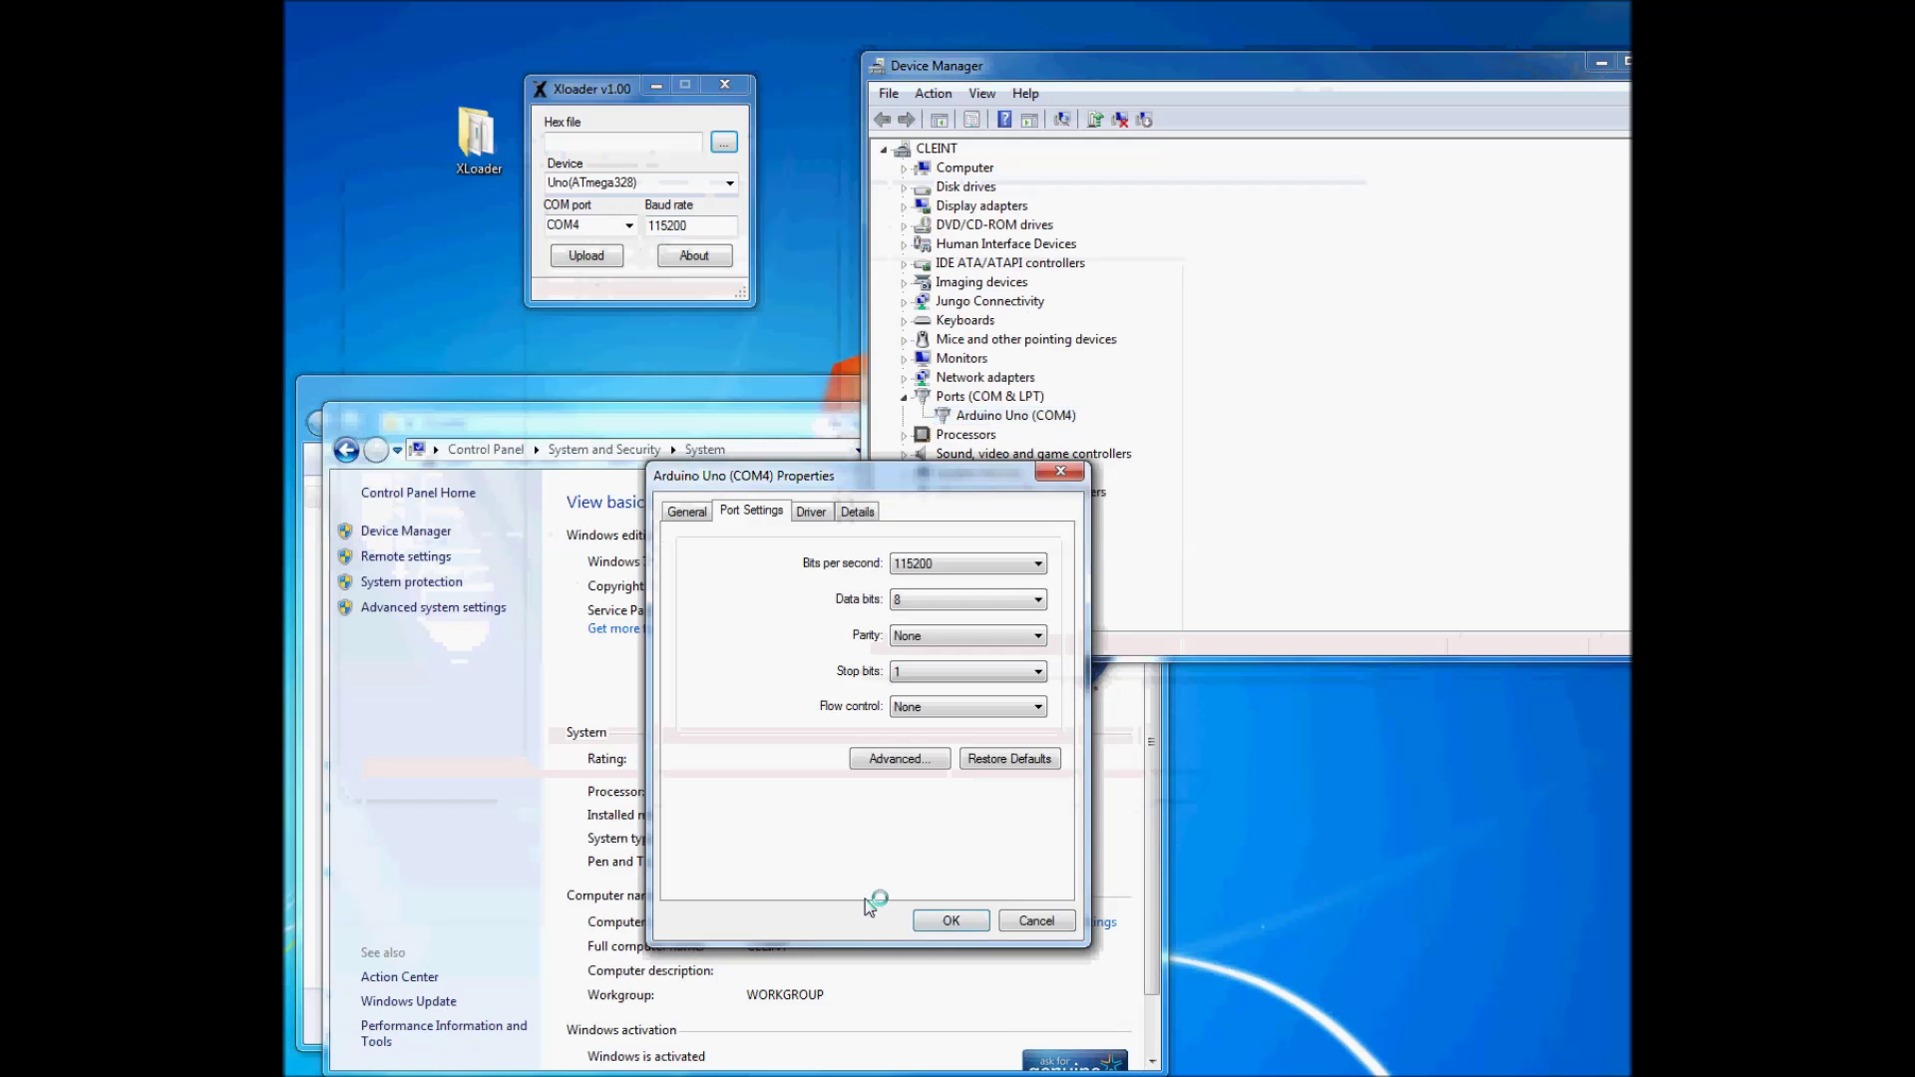
click(952, 921)
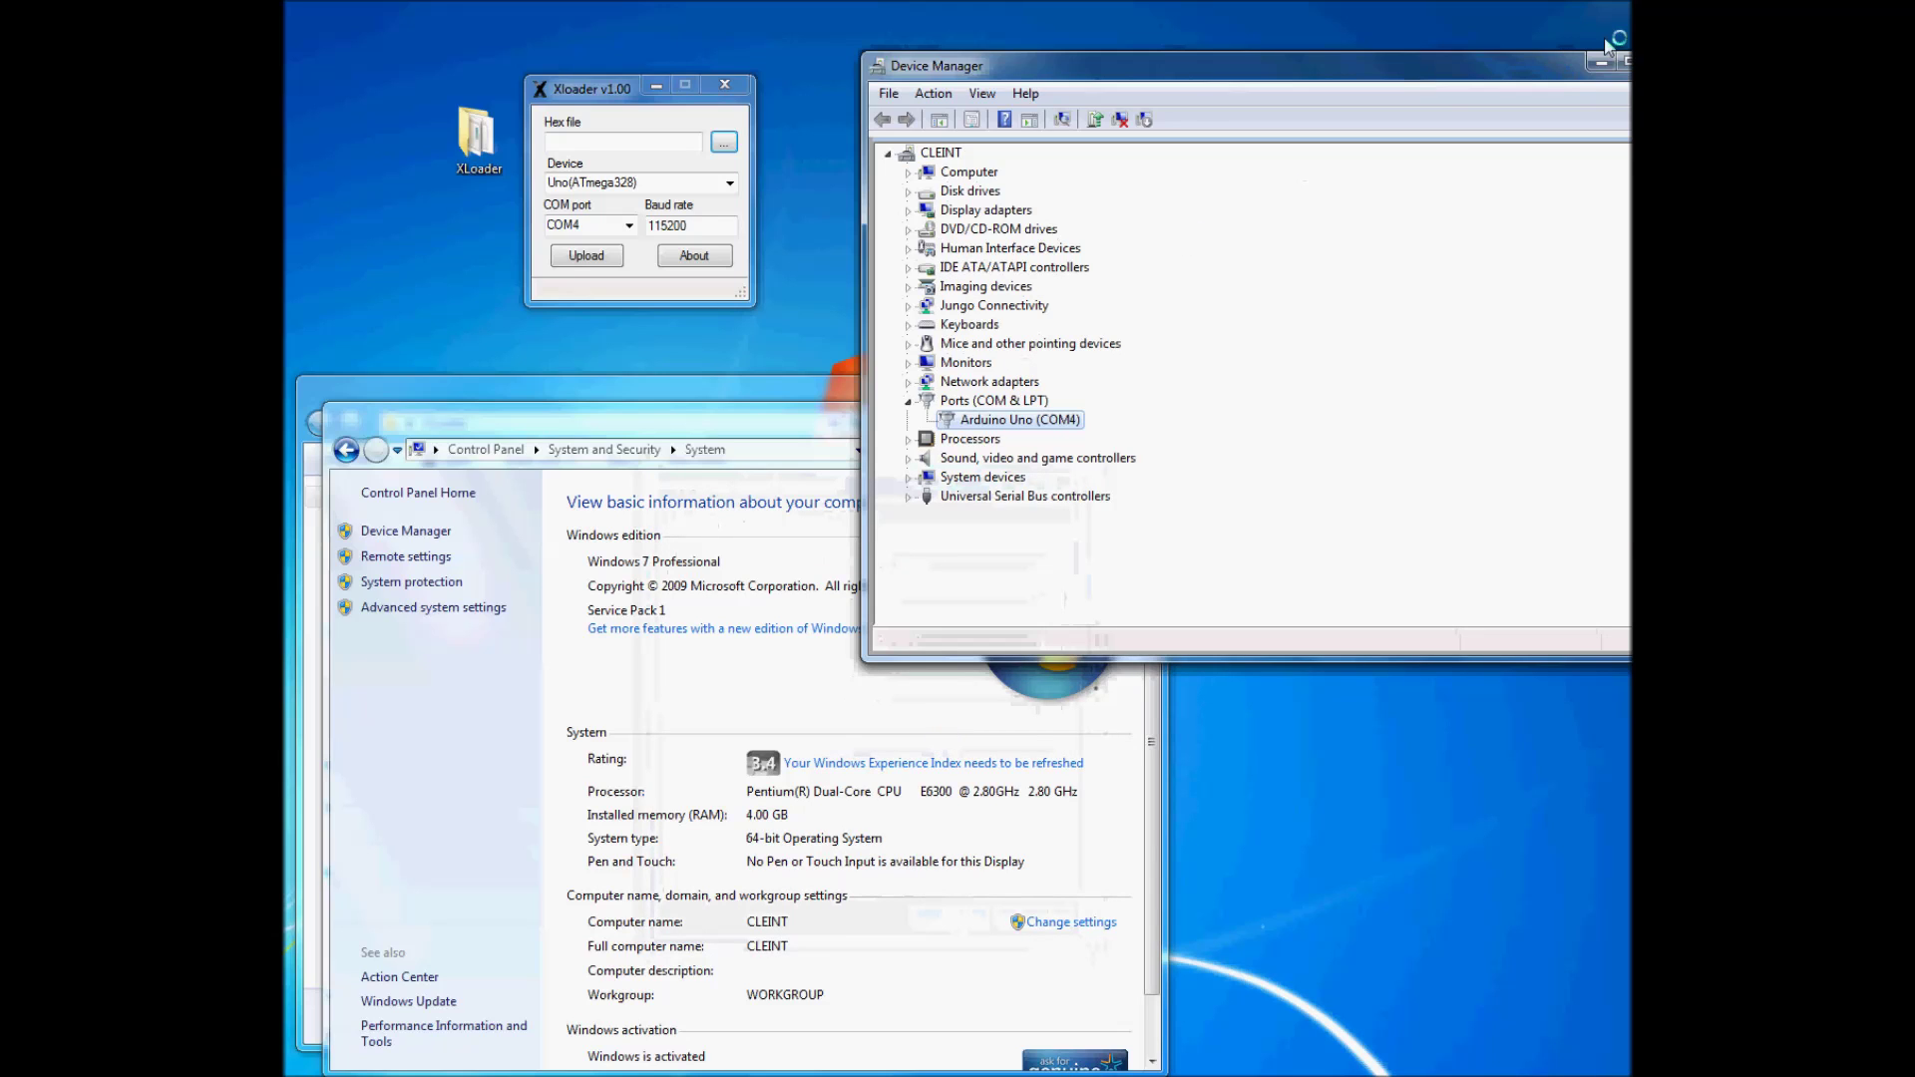
Reopen the Arduino Uno (COM4) port settings to check the saved speed, and close Device Manager.
drag(1545, 75, 1483, 86)
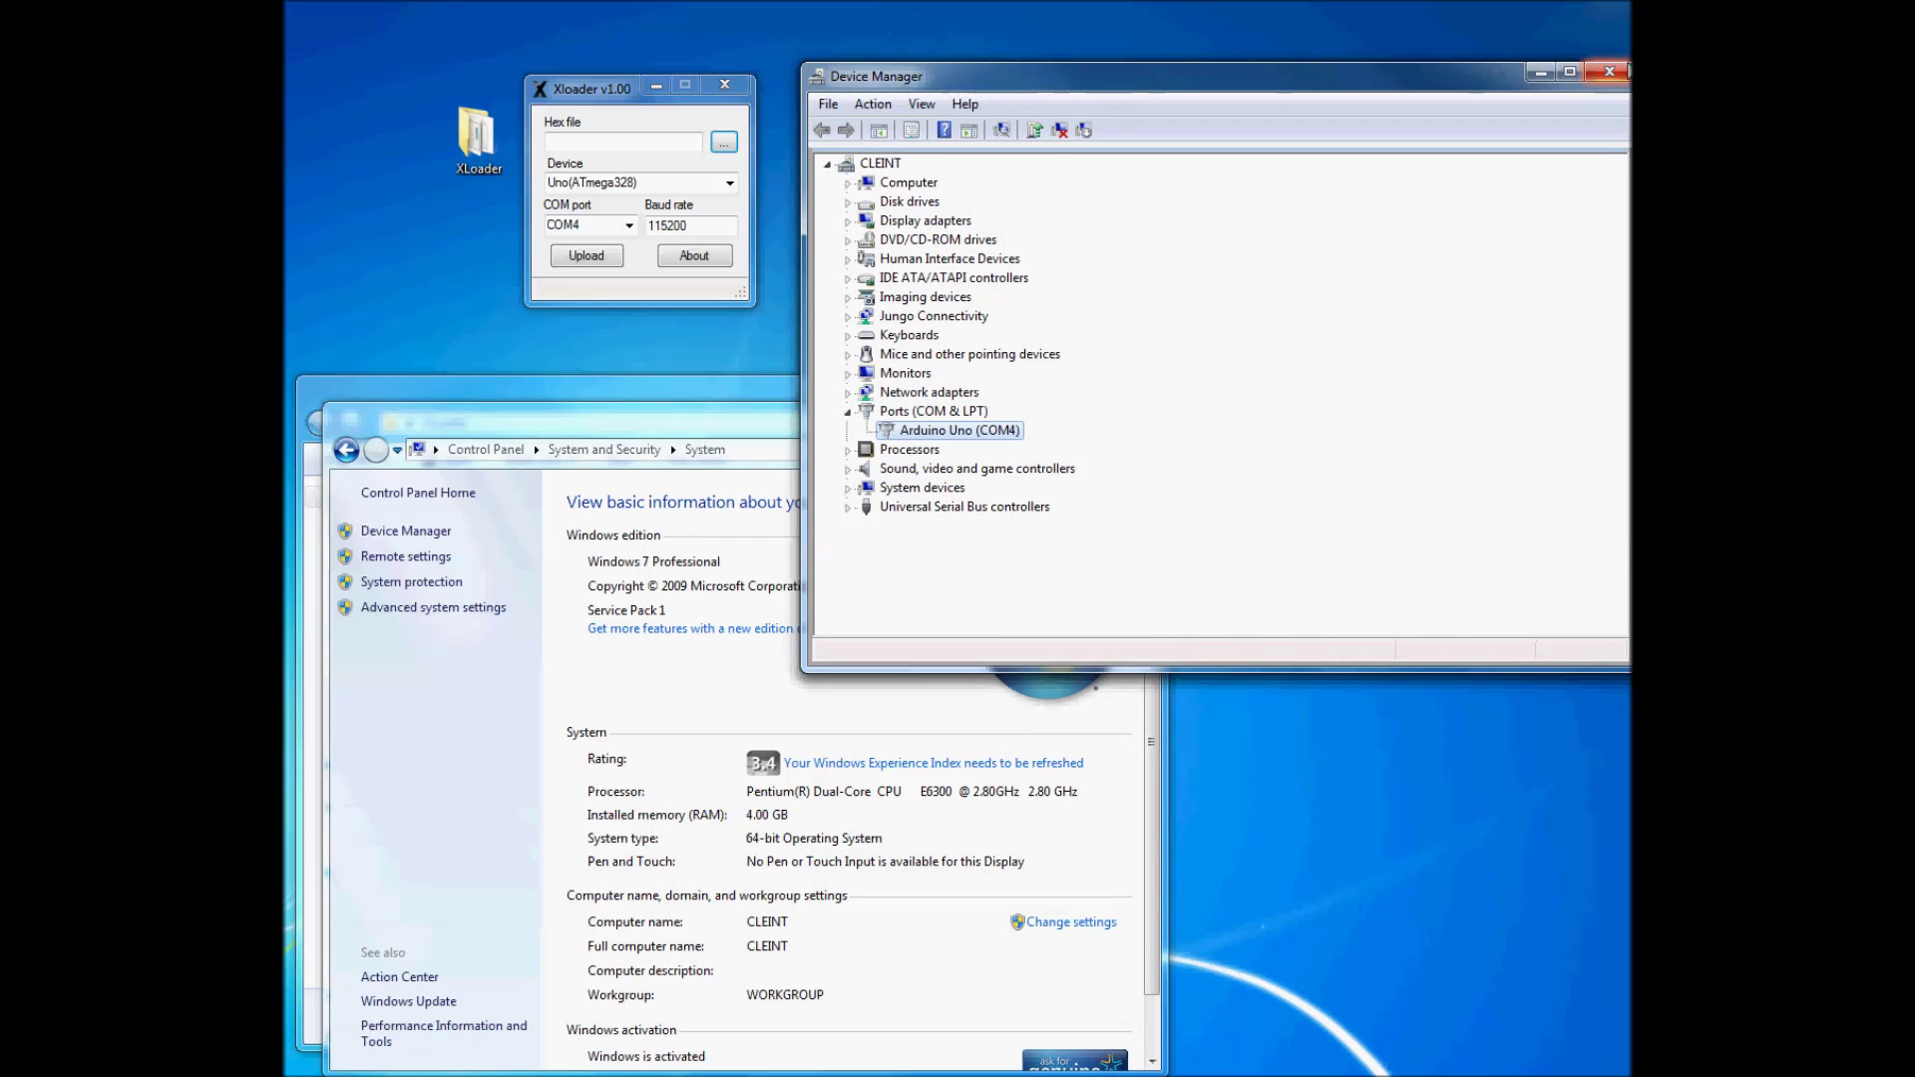
double_click(955, 430)
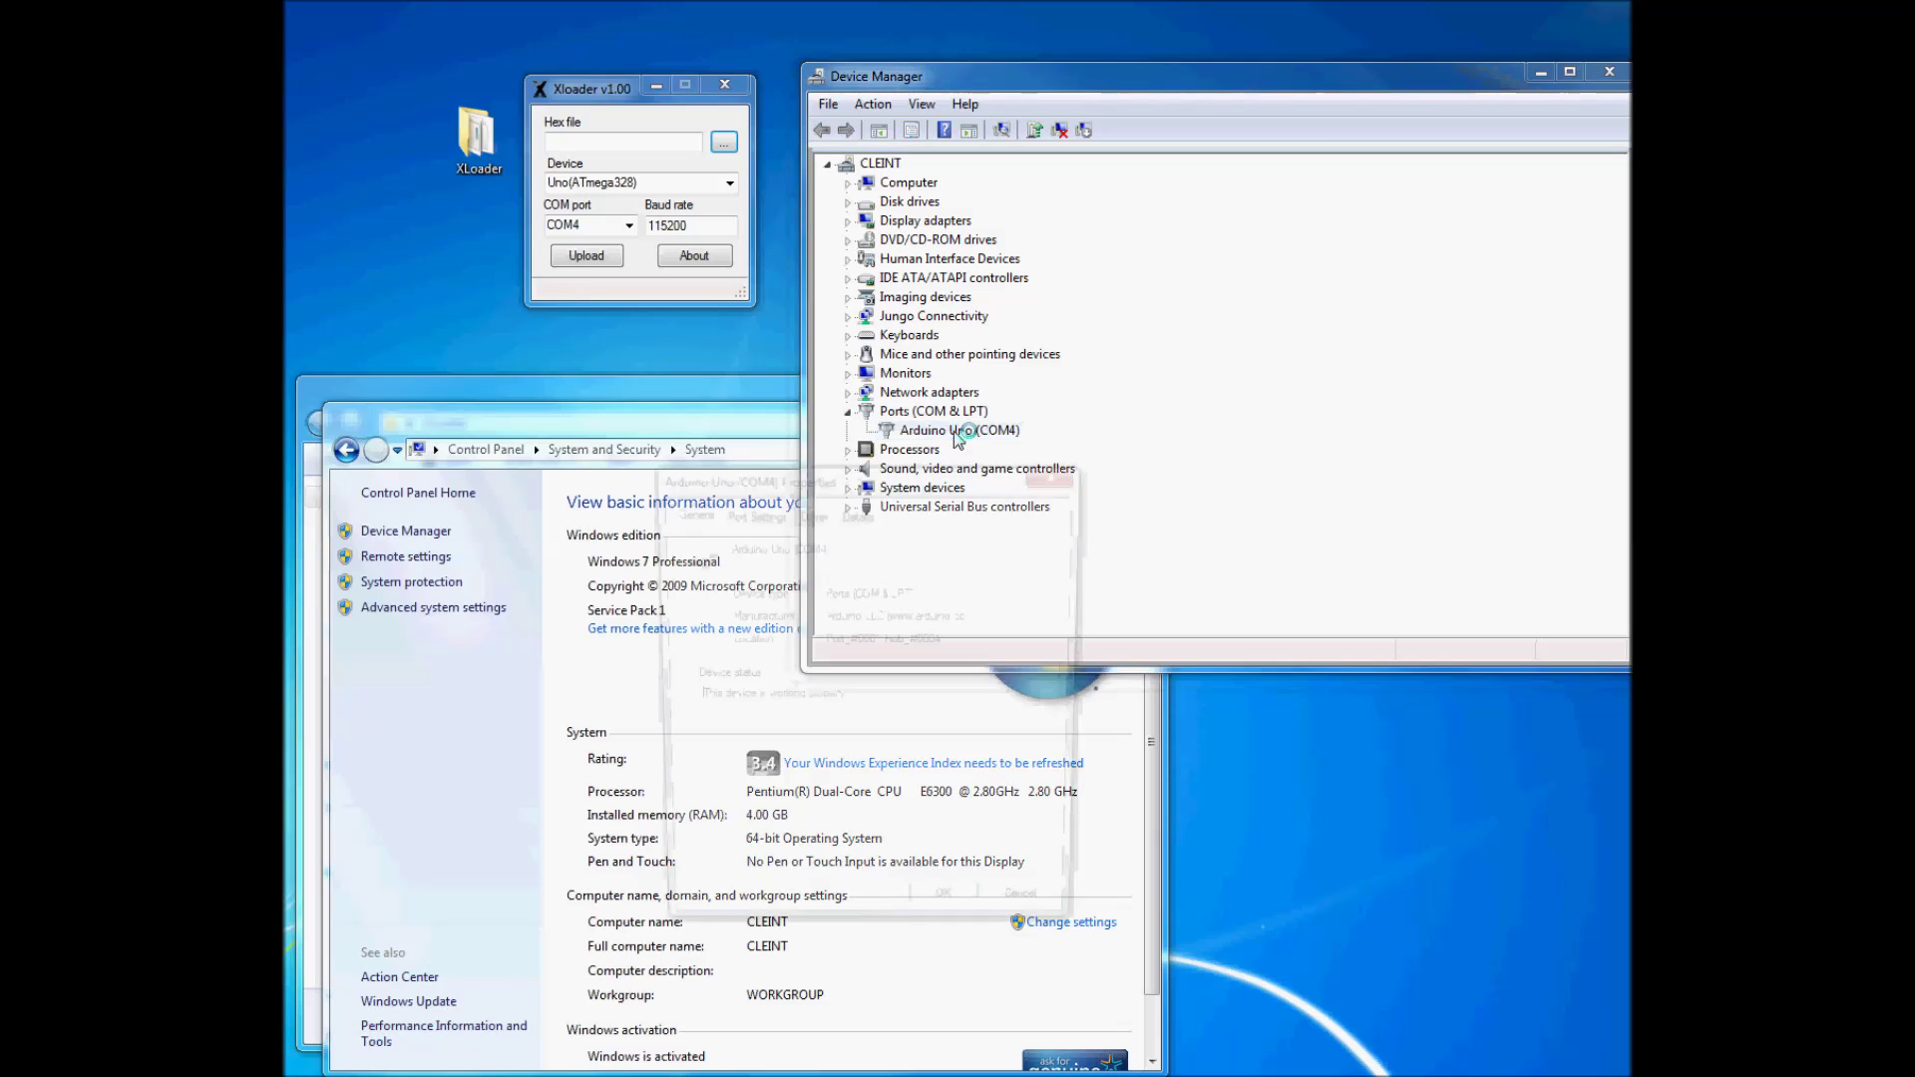
click(778, 512)
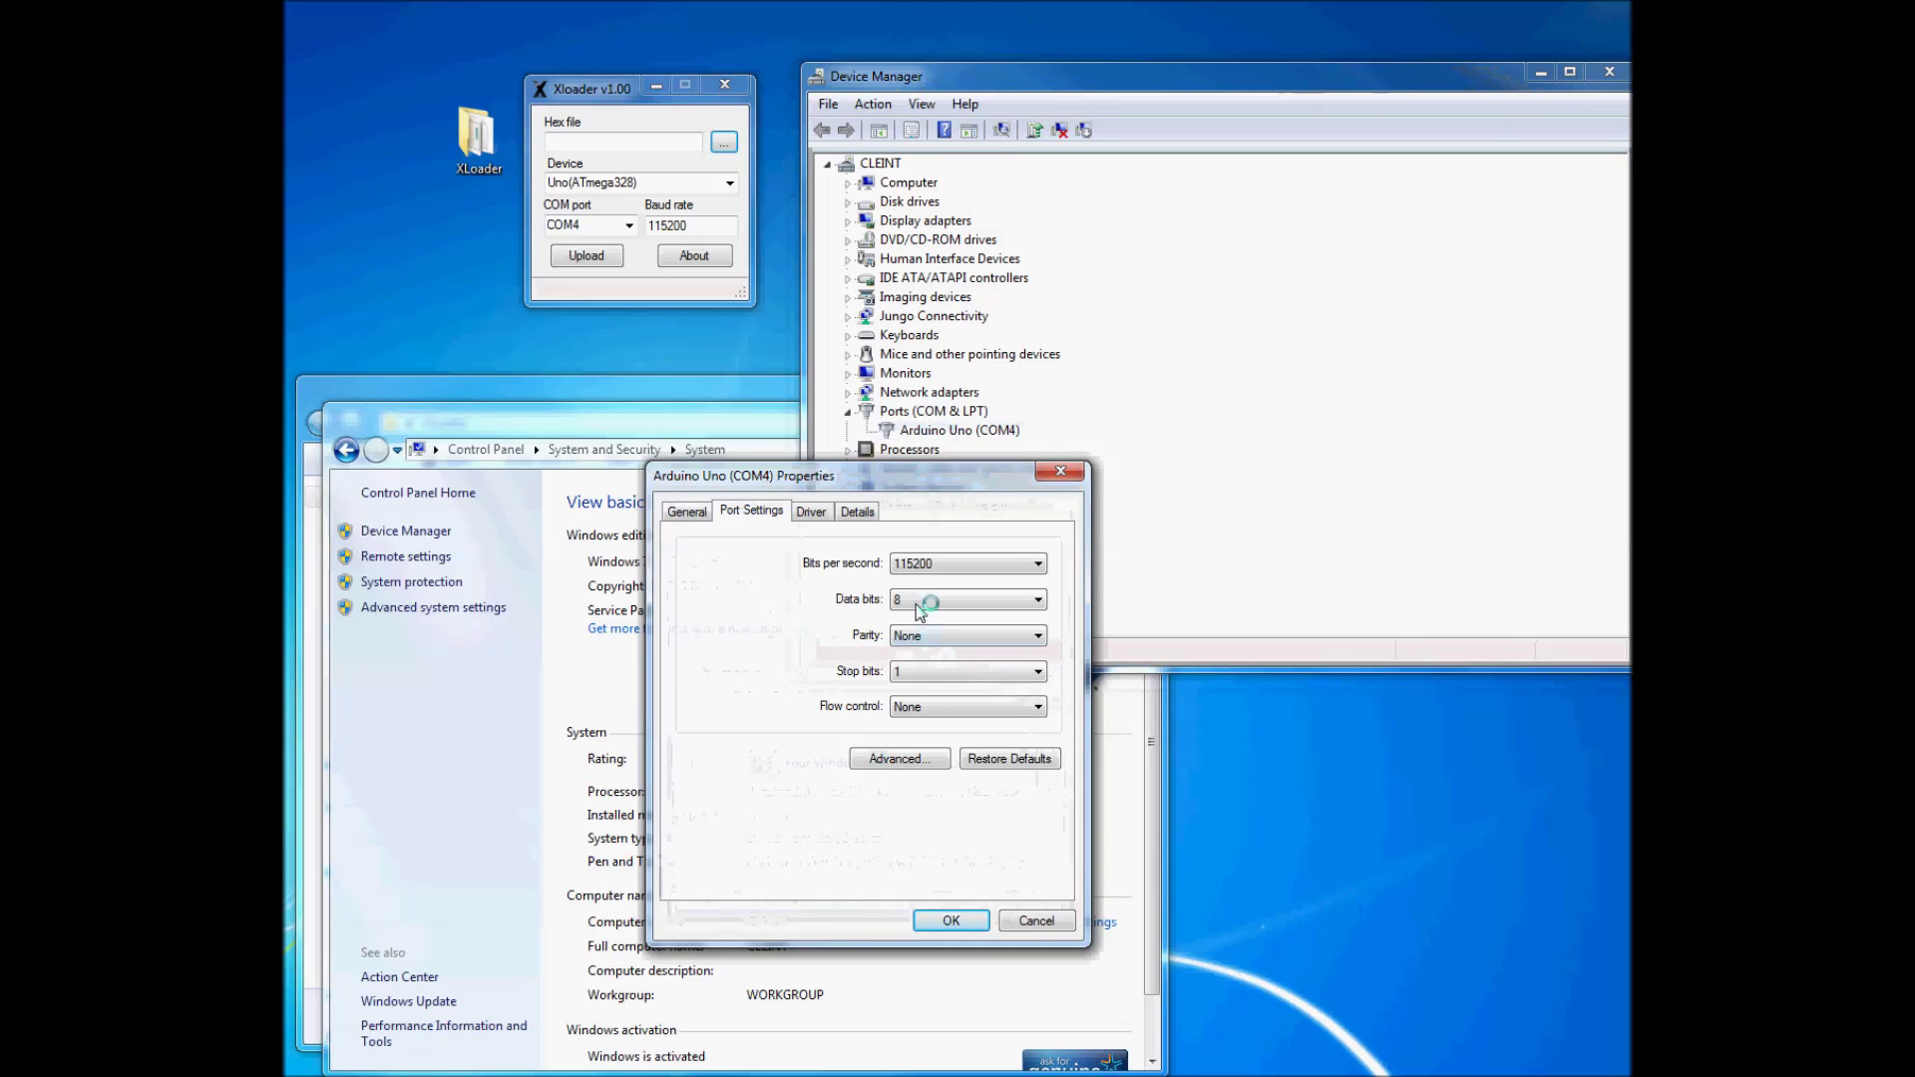
click(958, 920)
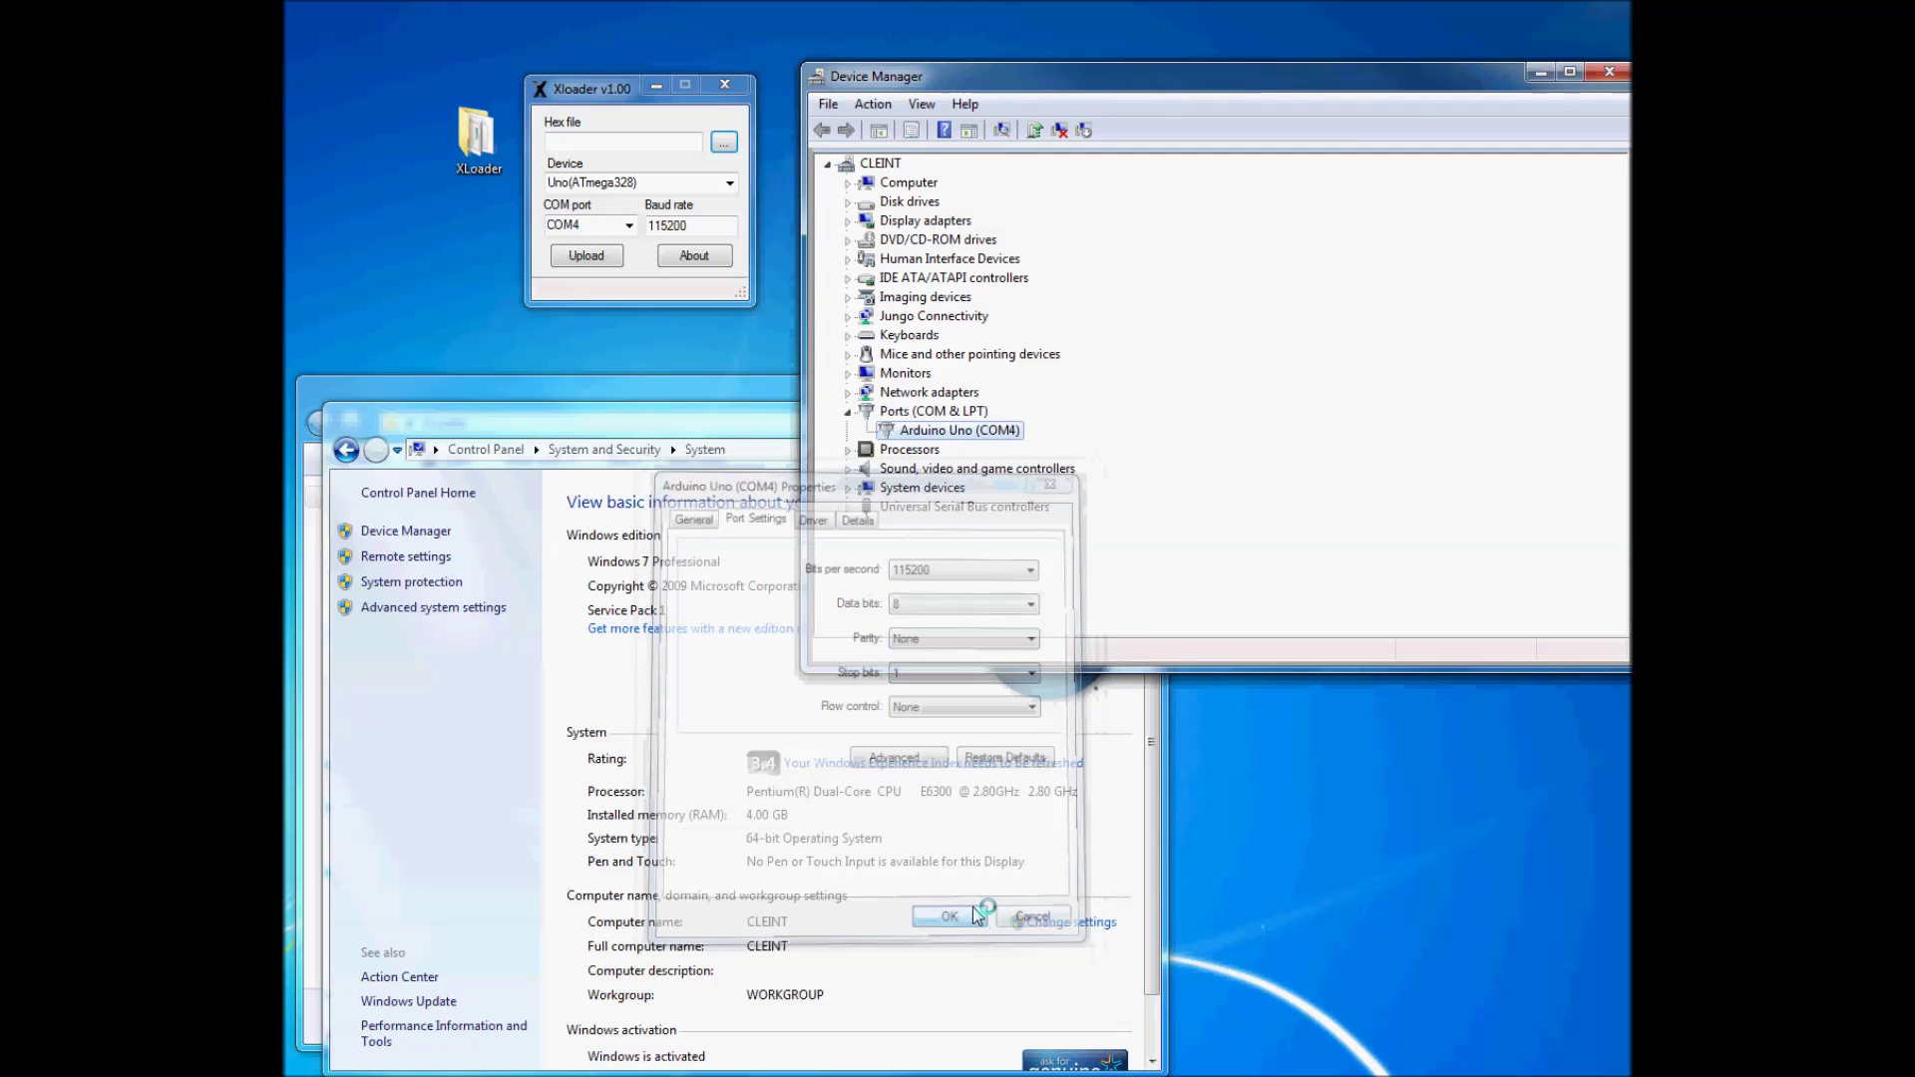
click(1610, 72)
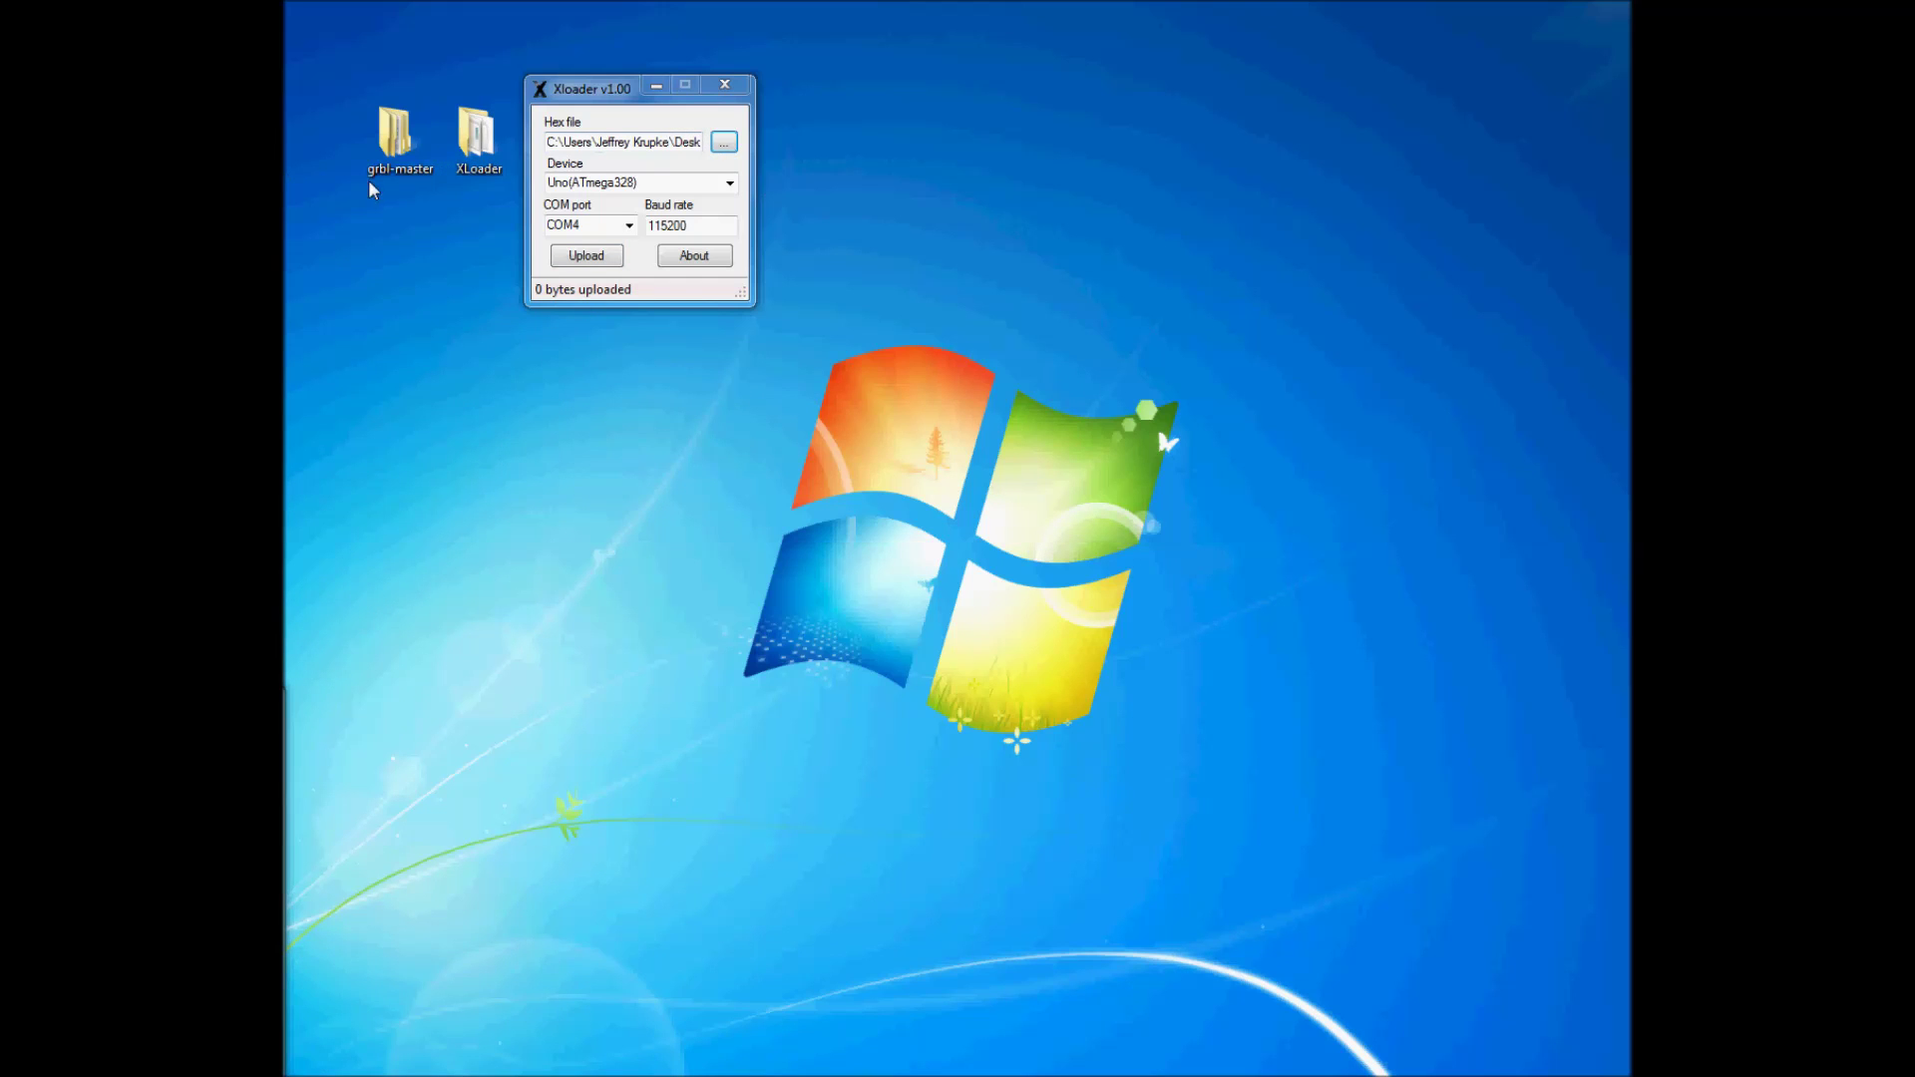
click(725, 142)
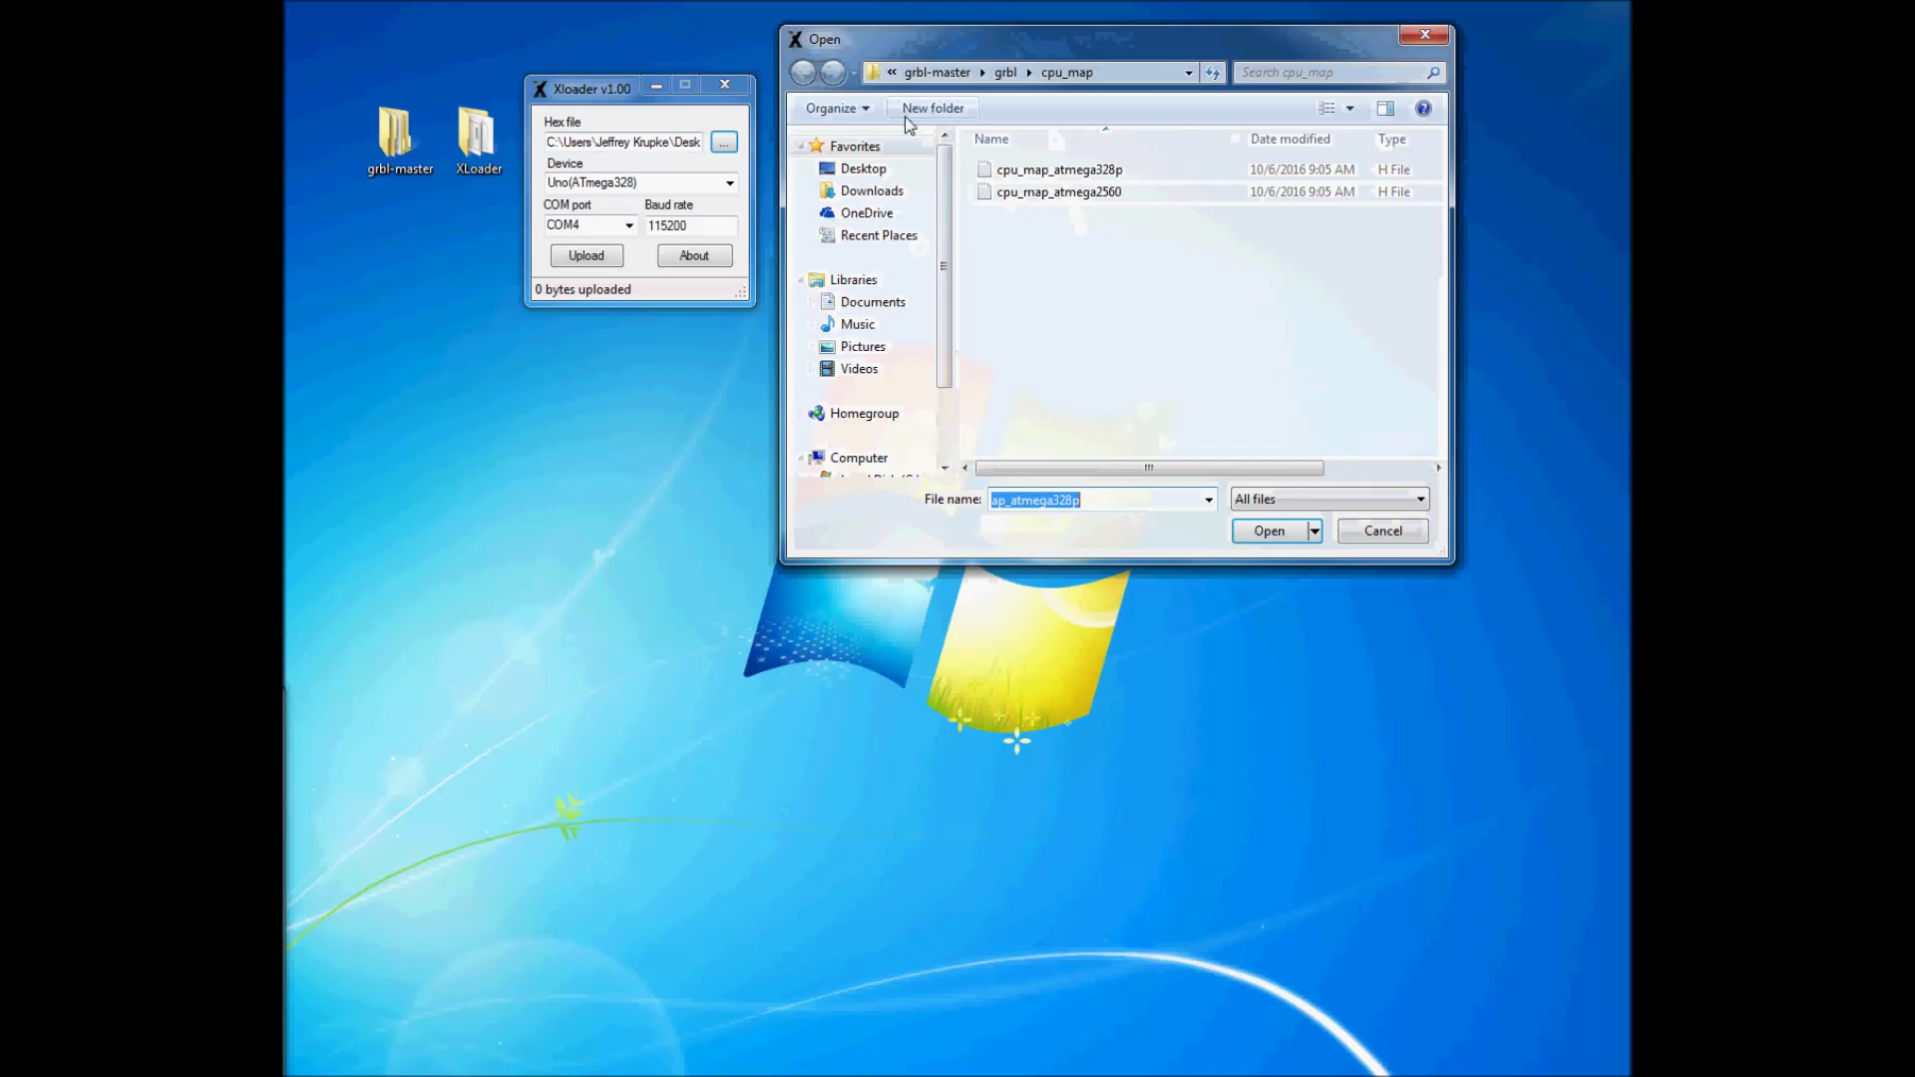
click(1387, 534)
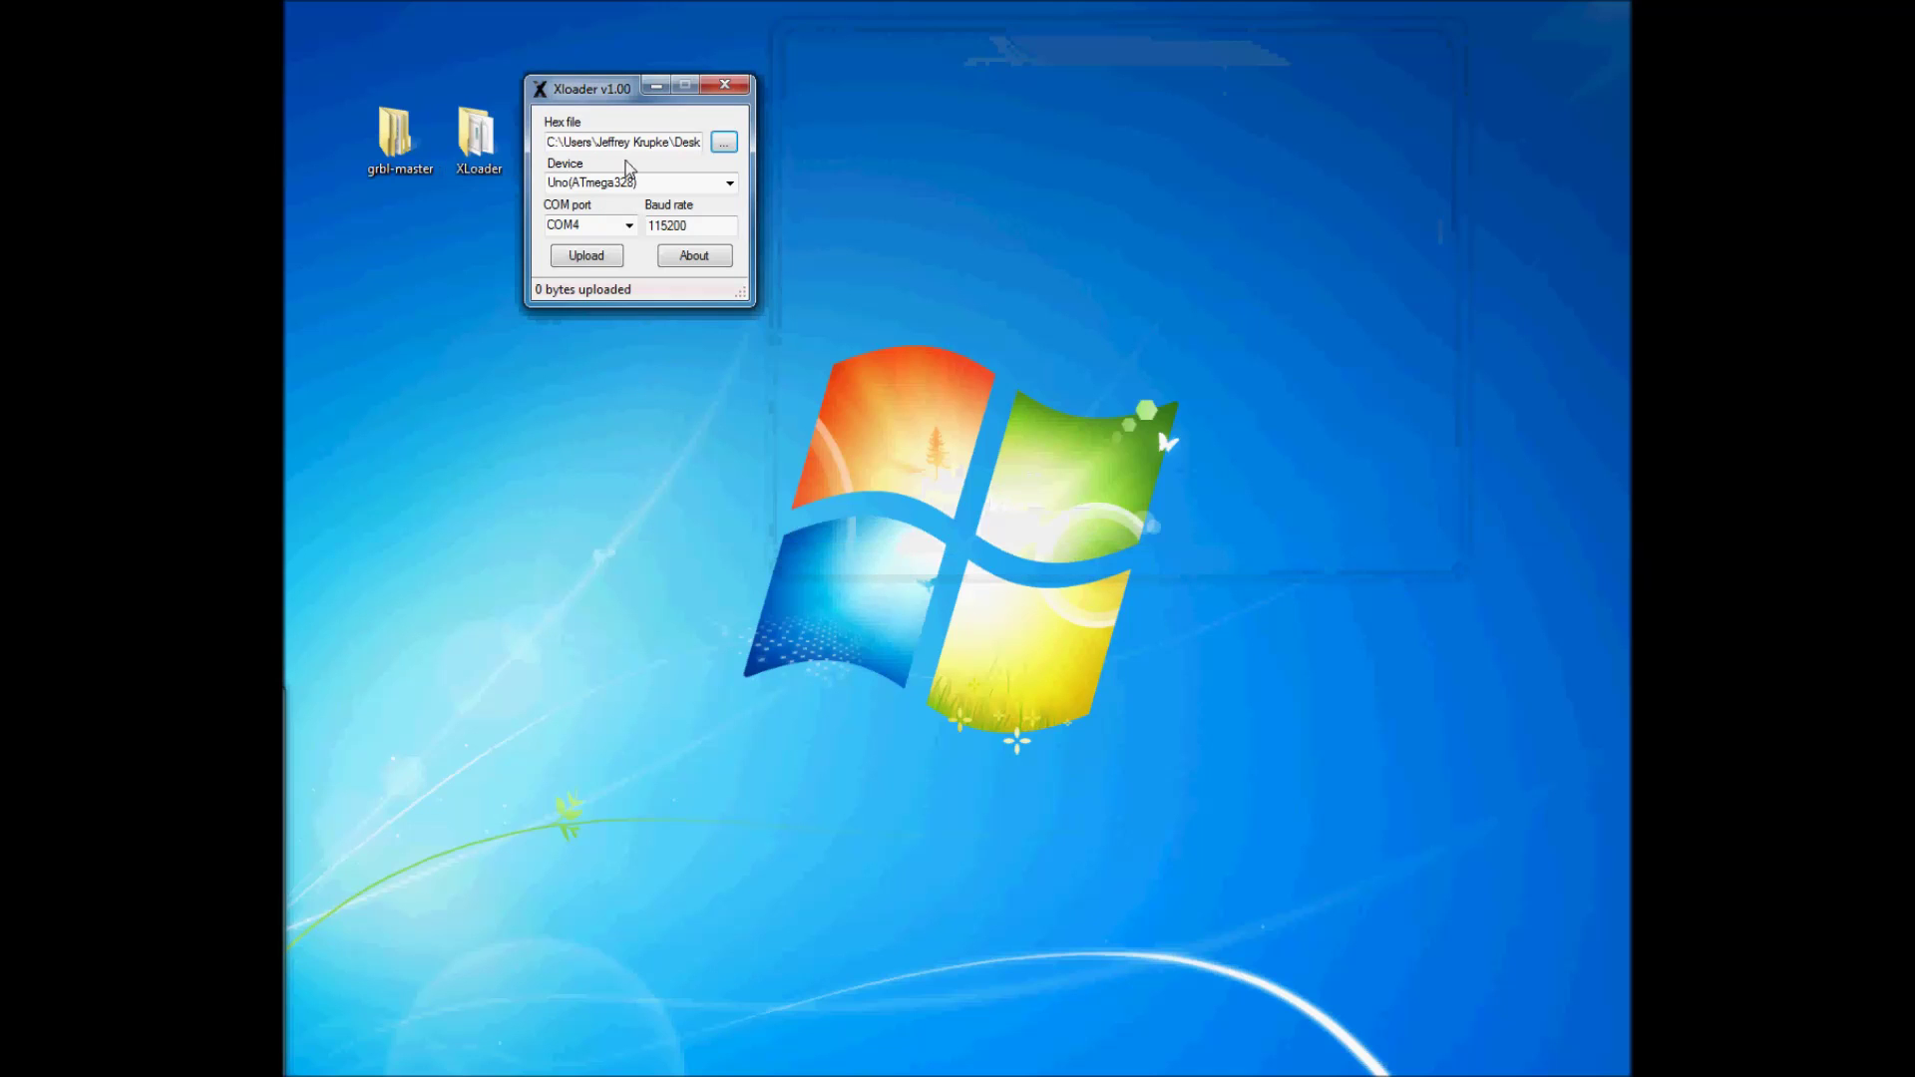
click(724, 143)
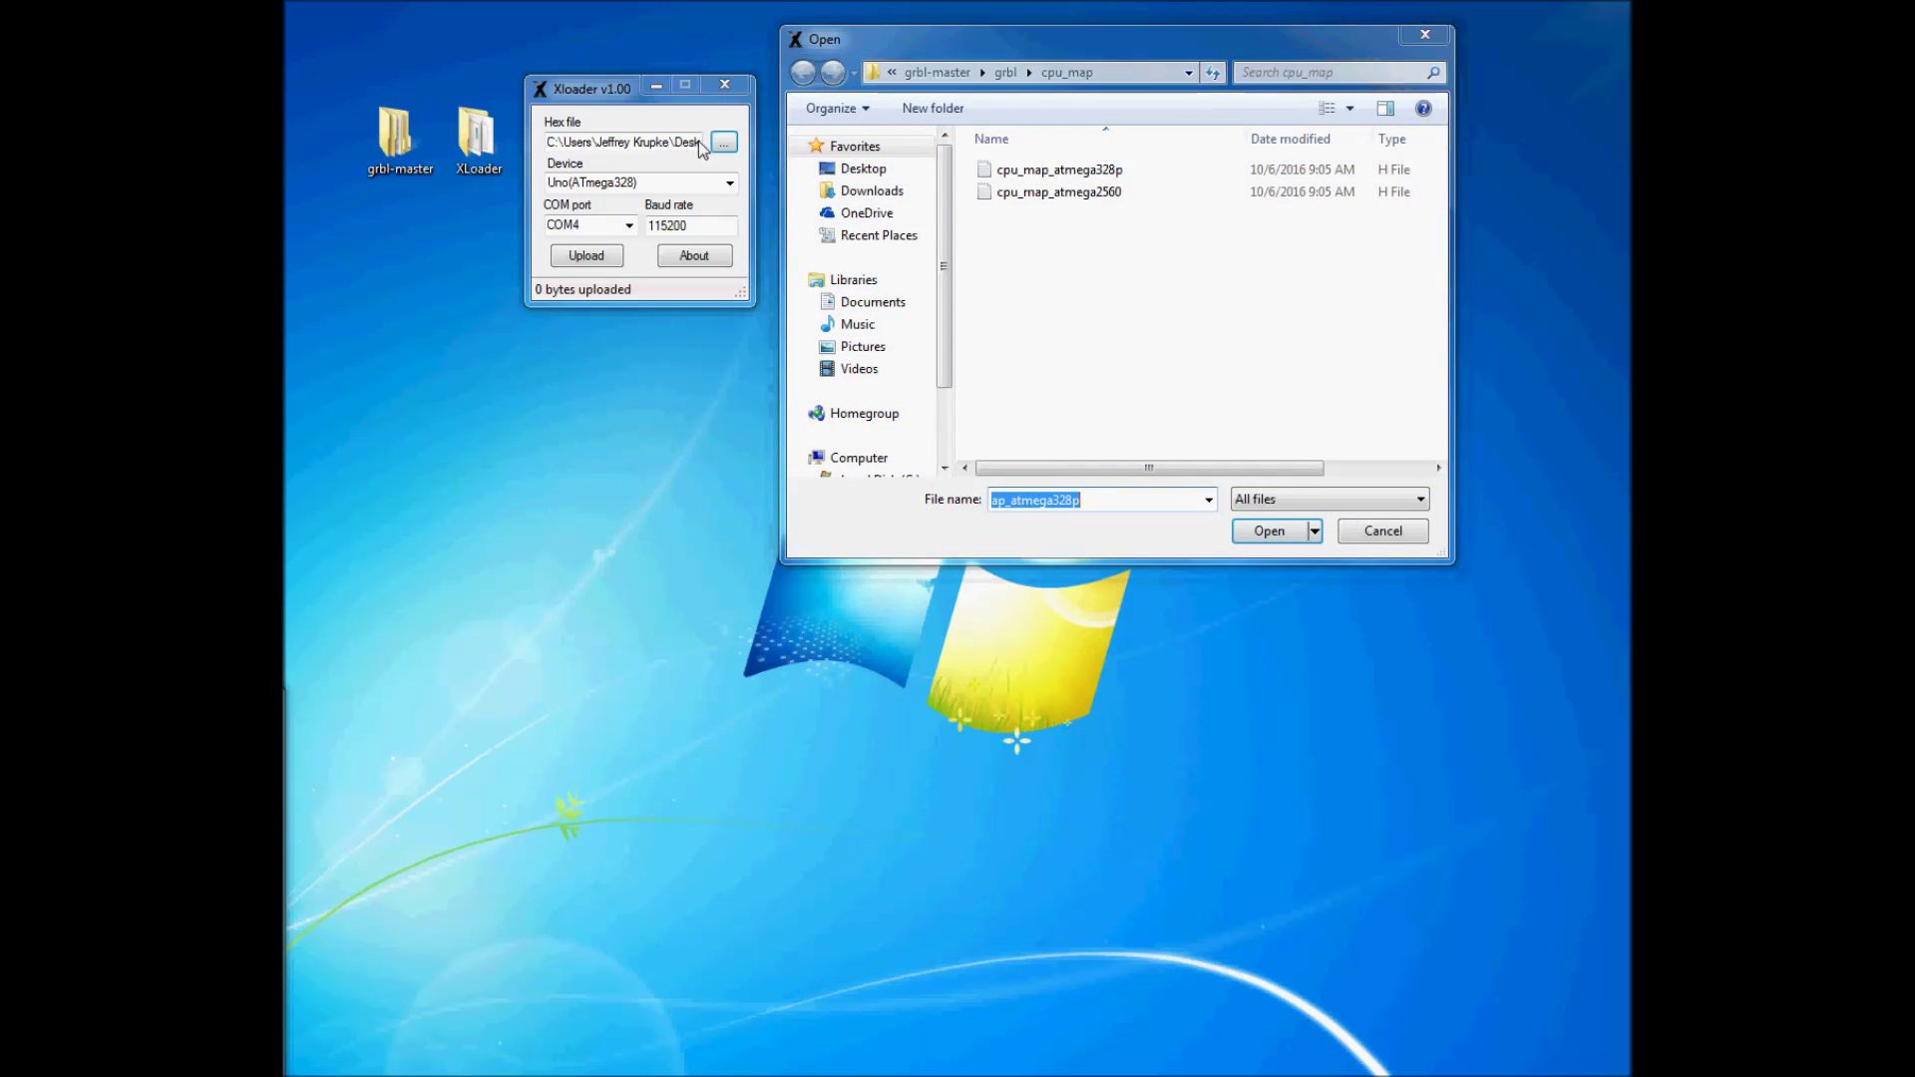
click(1375, 536)
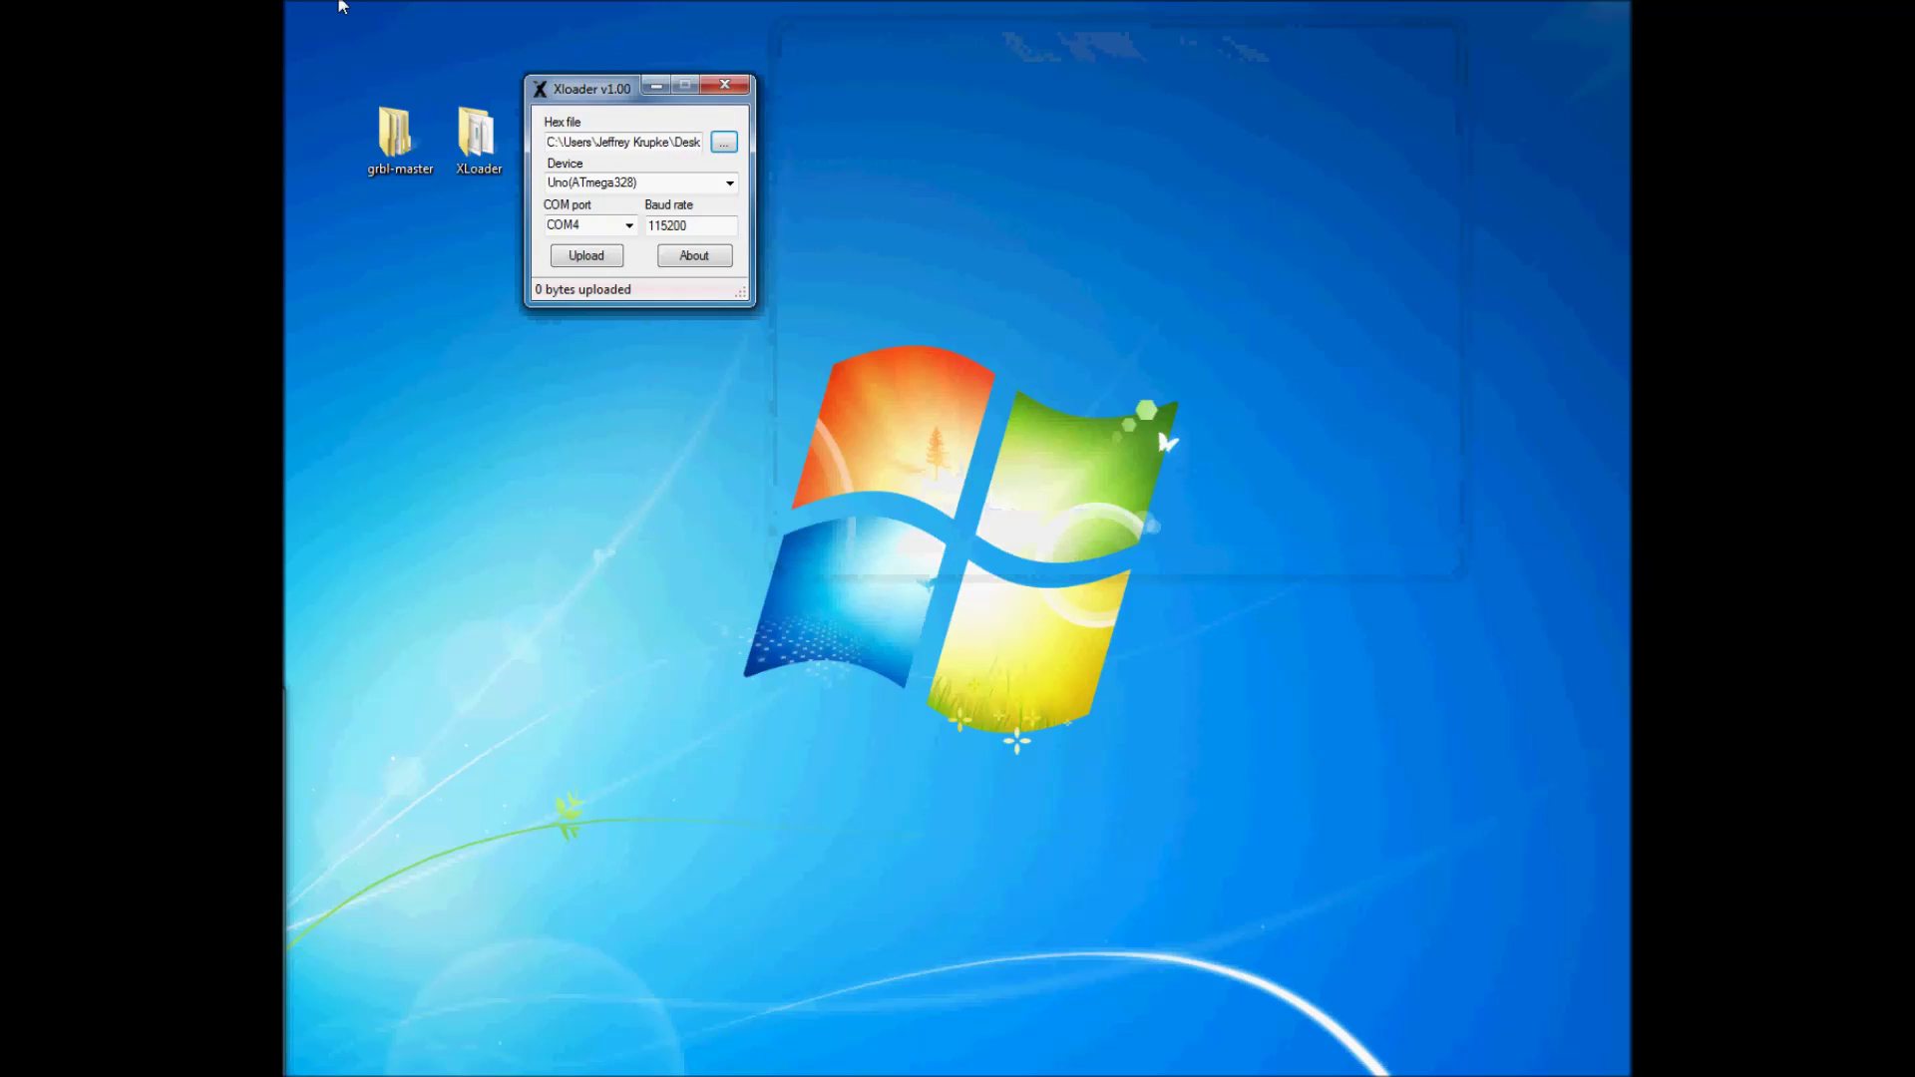
Delete the end of the hex file path entered in XLoader, from the middle of the user folder name onward.
double_click(648, 142)
key(Delete)
key(Delete)
key(Delete)
key(Delete)
key(Delete)
key(Delete)
key(Delete)
key(Delete)
key(Delete)
key(Delete)
key(Delete)
key(Delete)
key(Delete)
key(Delete)
key(Delete)
key(Delete)
key(Delete)
key(Delete)
key(Delete)
key(Delete)
key(Delete)
key(Delete)
key(Delete)
key(Delete)
key(Delete)
key(Delete)
key(Delete)
key(Delete)
key(Delete)
key(Delete)
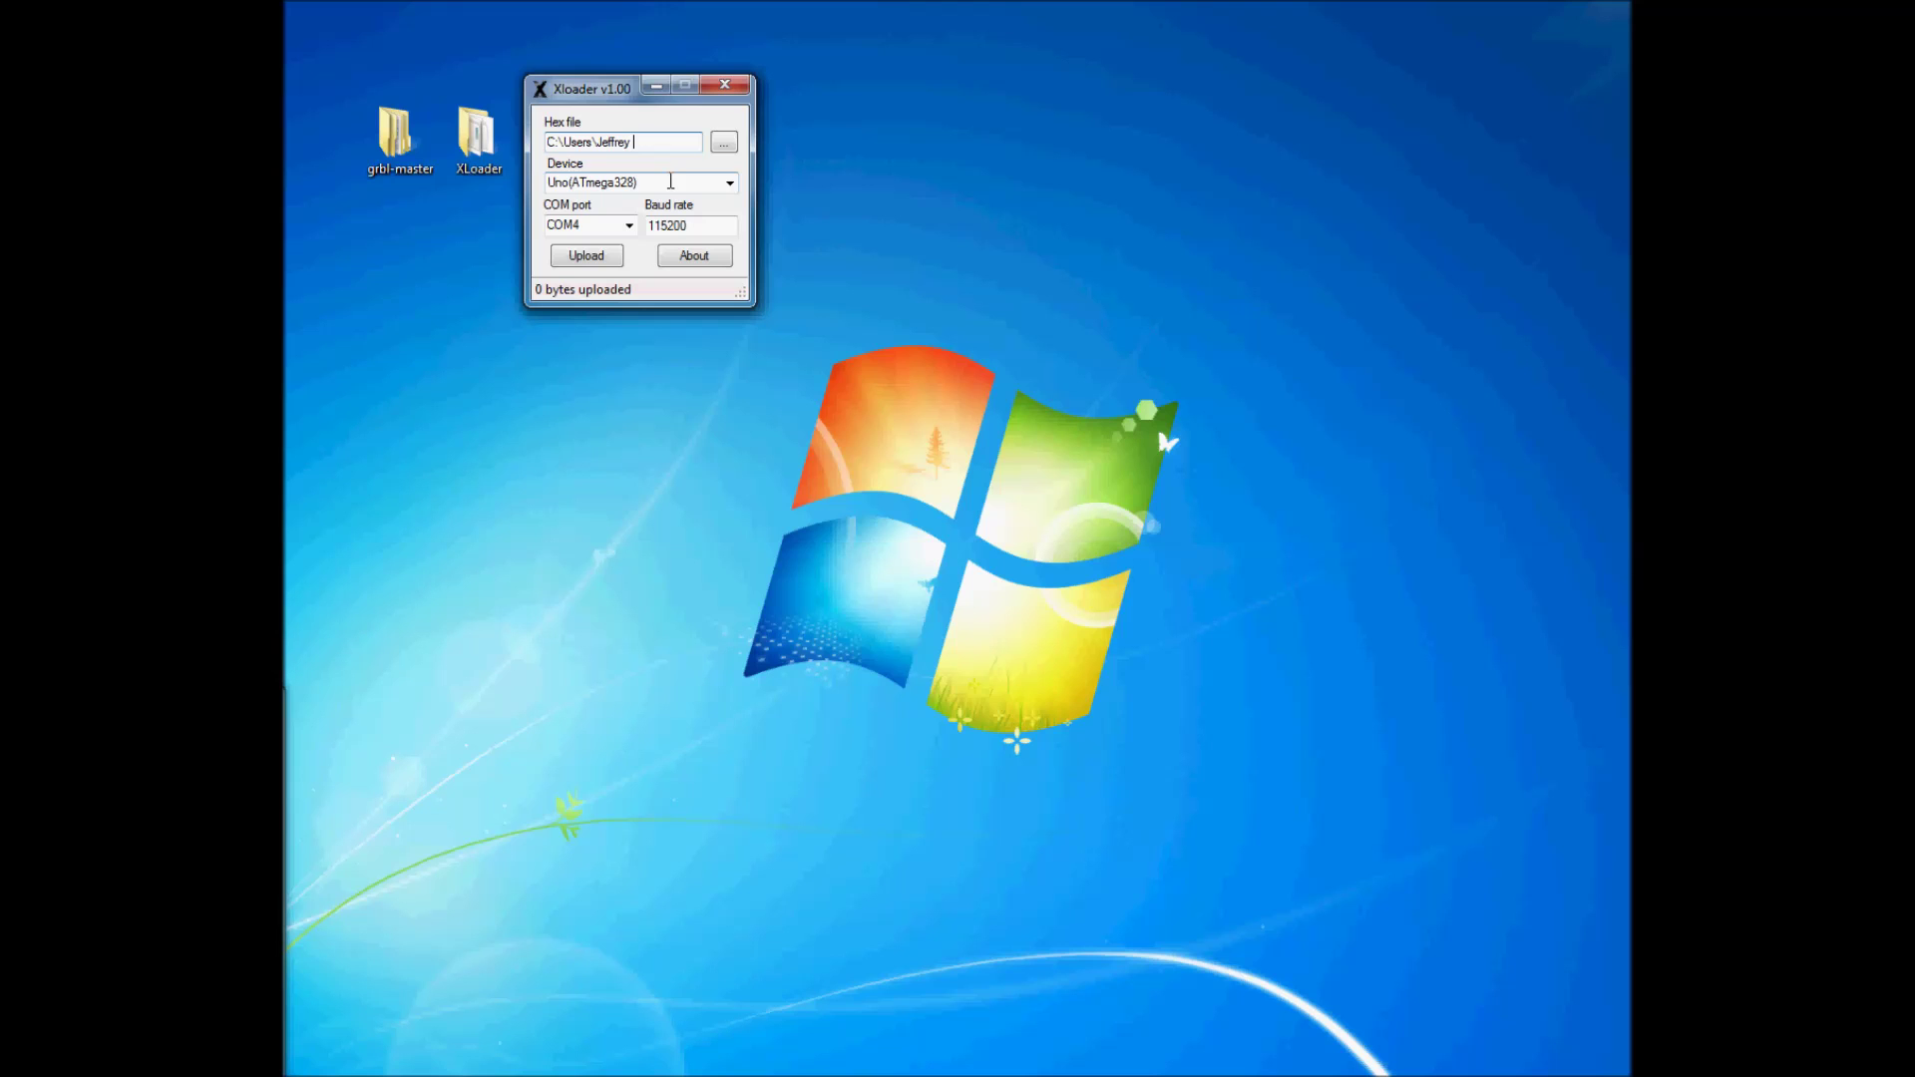
Try to upload the grbl H file from the grbl folder of grbl-master to the Uno on COM4.
click(726, 143)
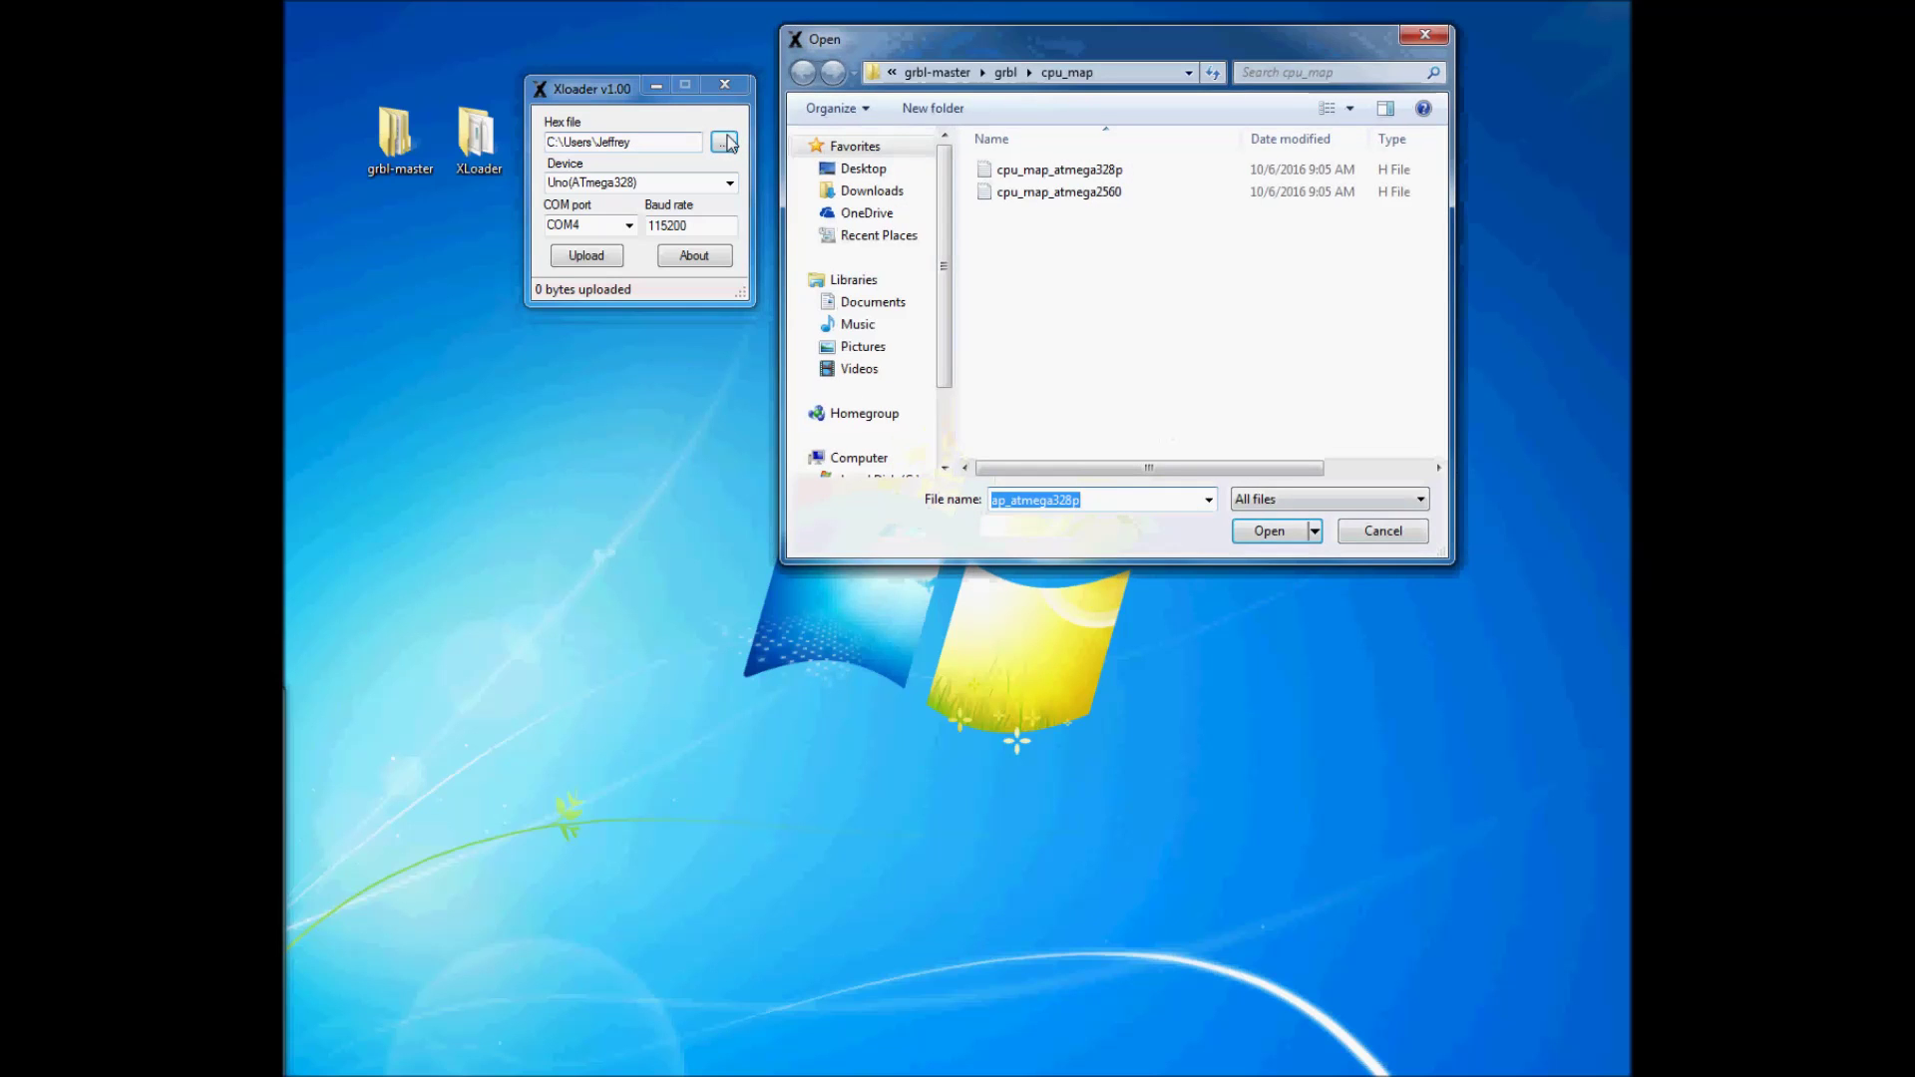
click(1006, 72)
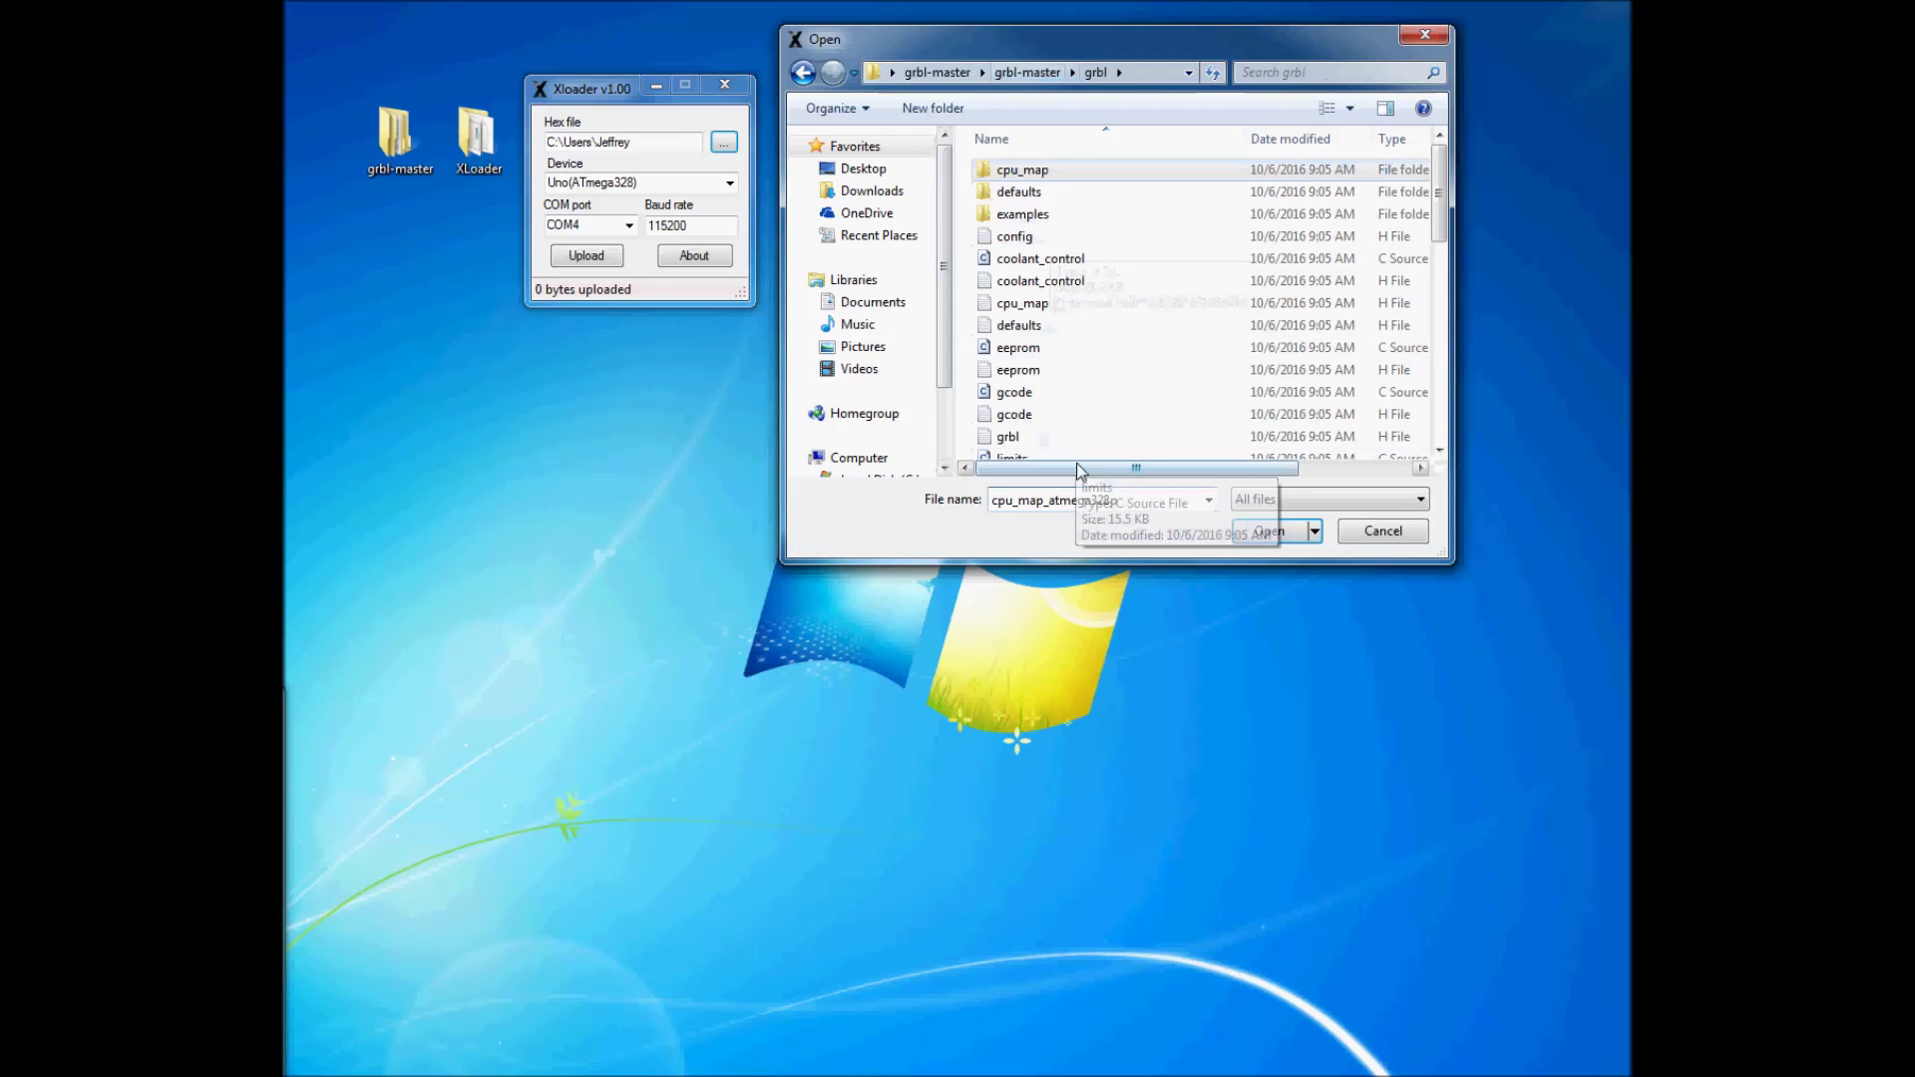
click(1014, 446)
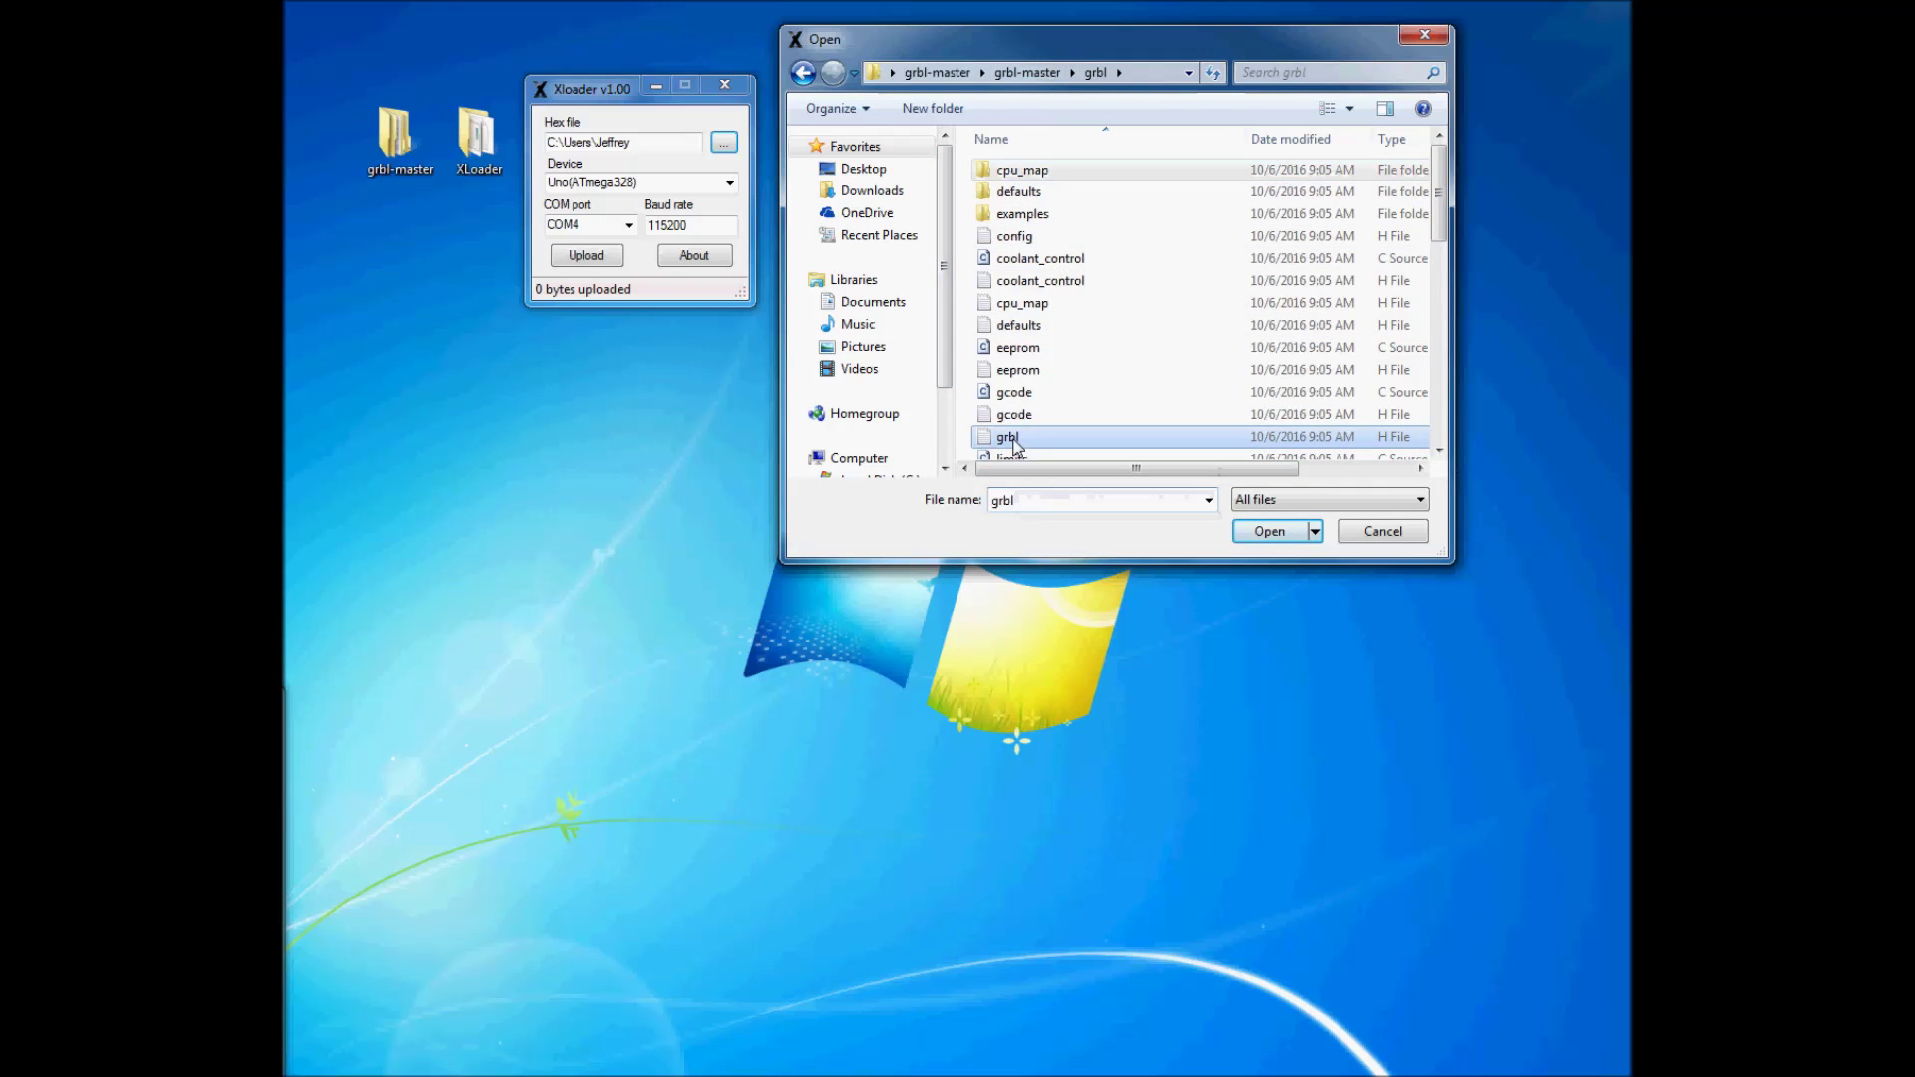
click(1270, 531)
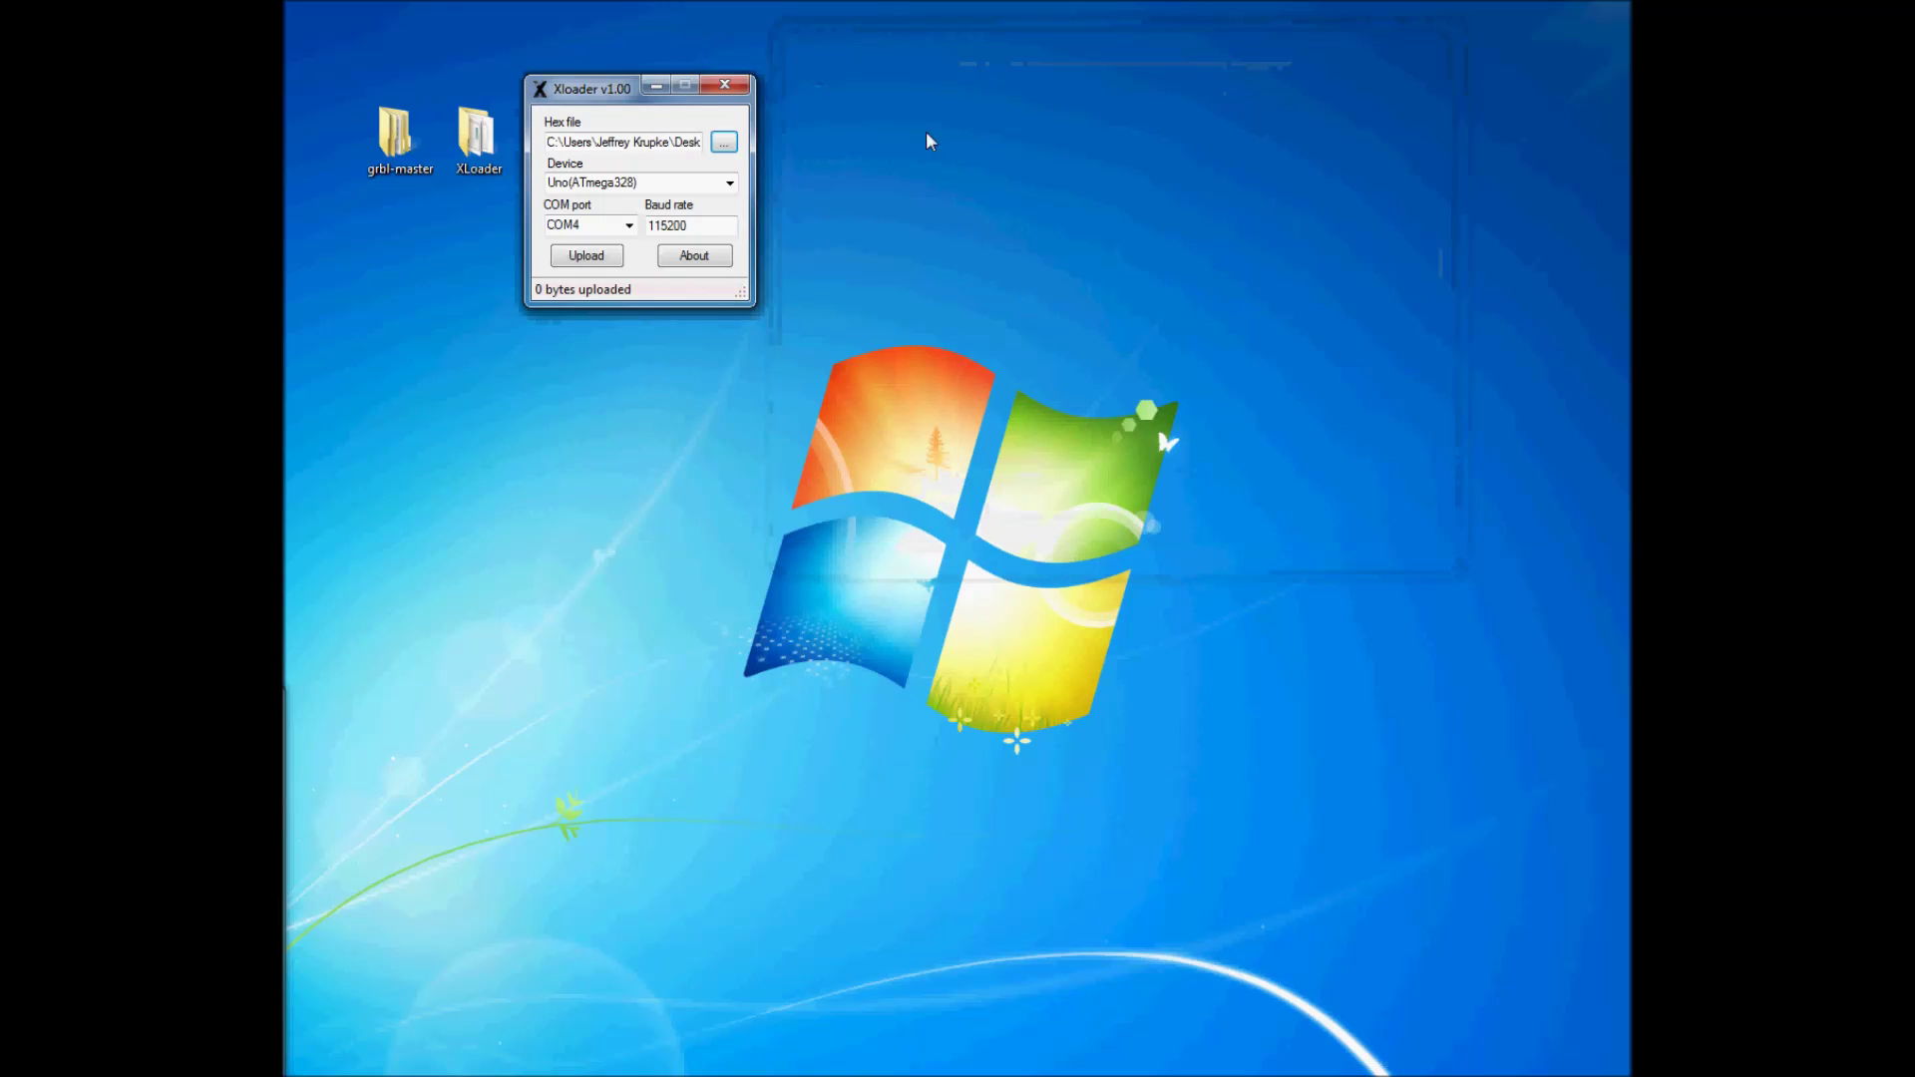
click(599, 257)
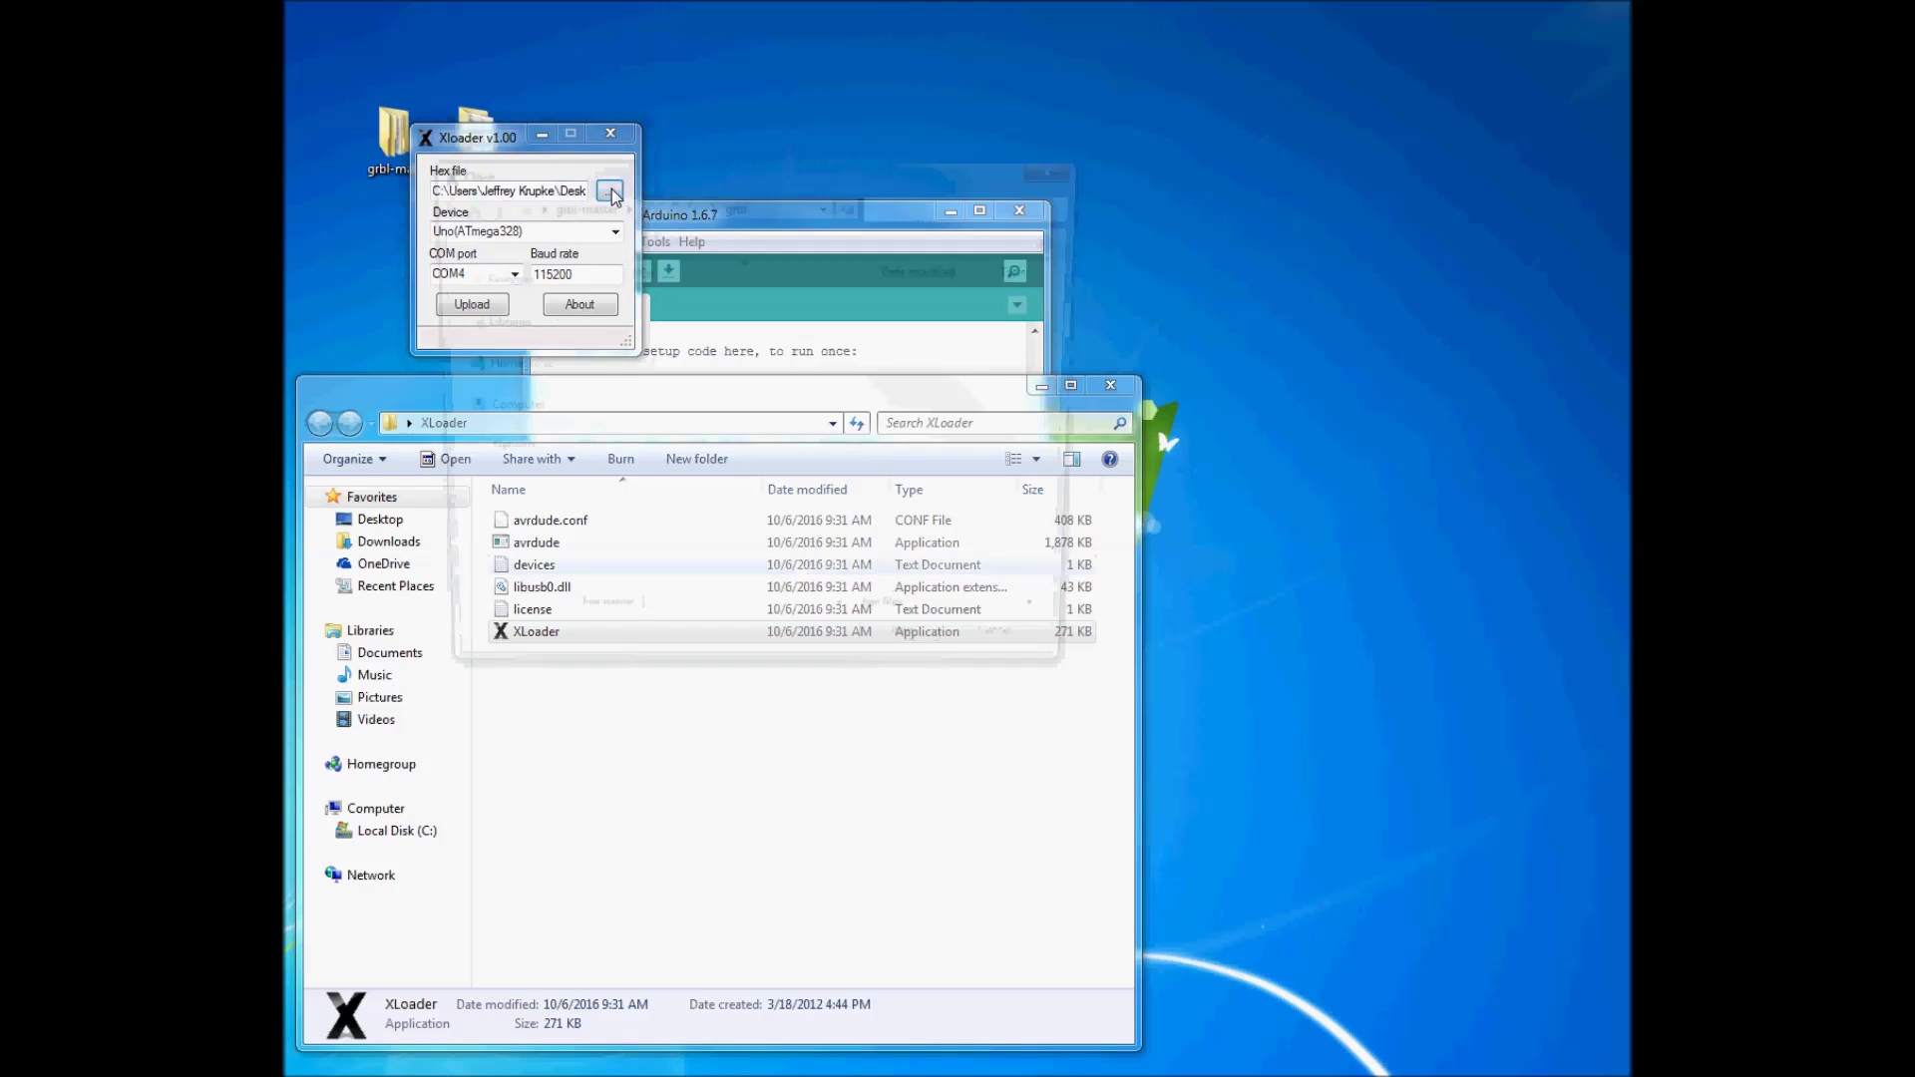
Browse for the hex file in the Desktop folder and set the file filter to All files.
click(613, 190)
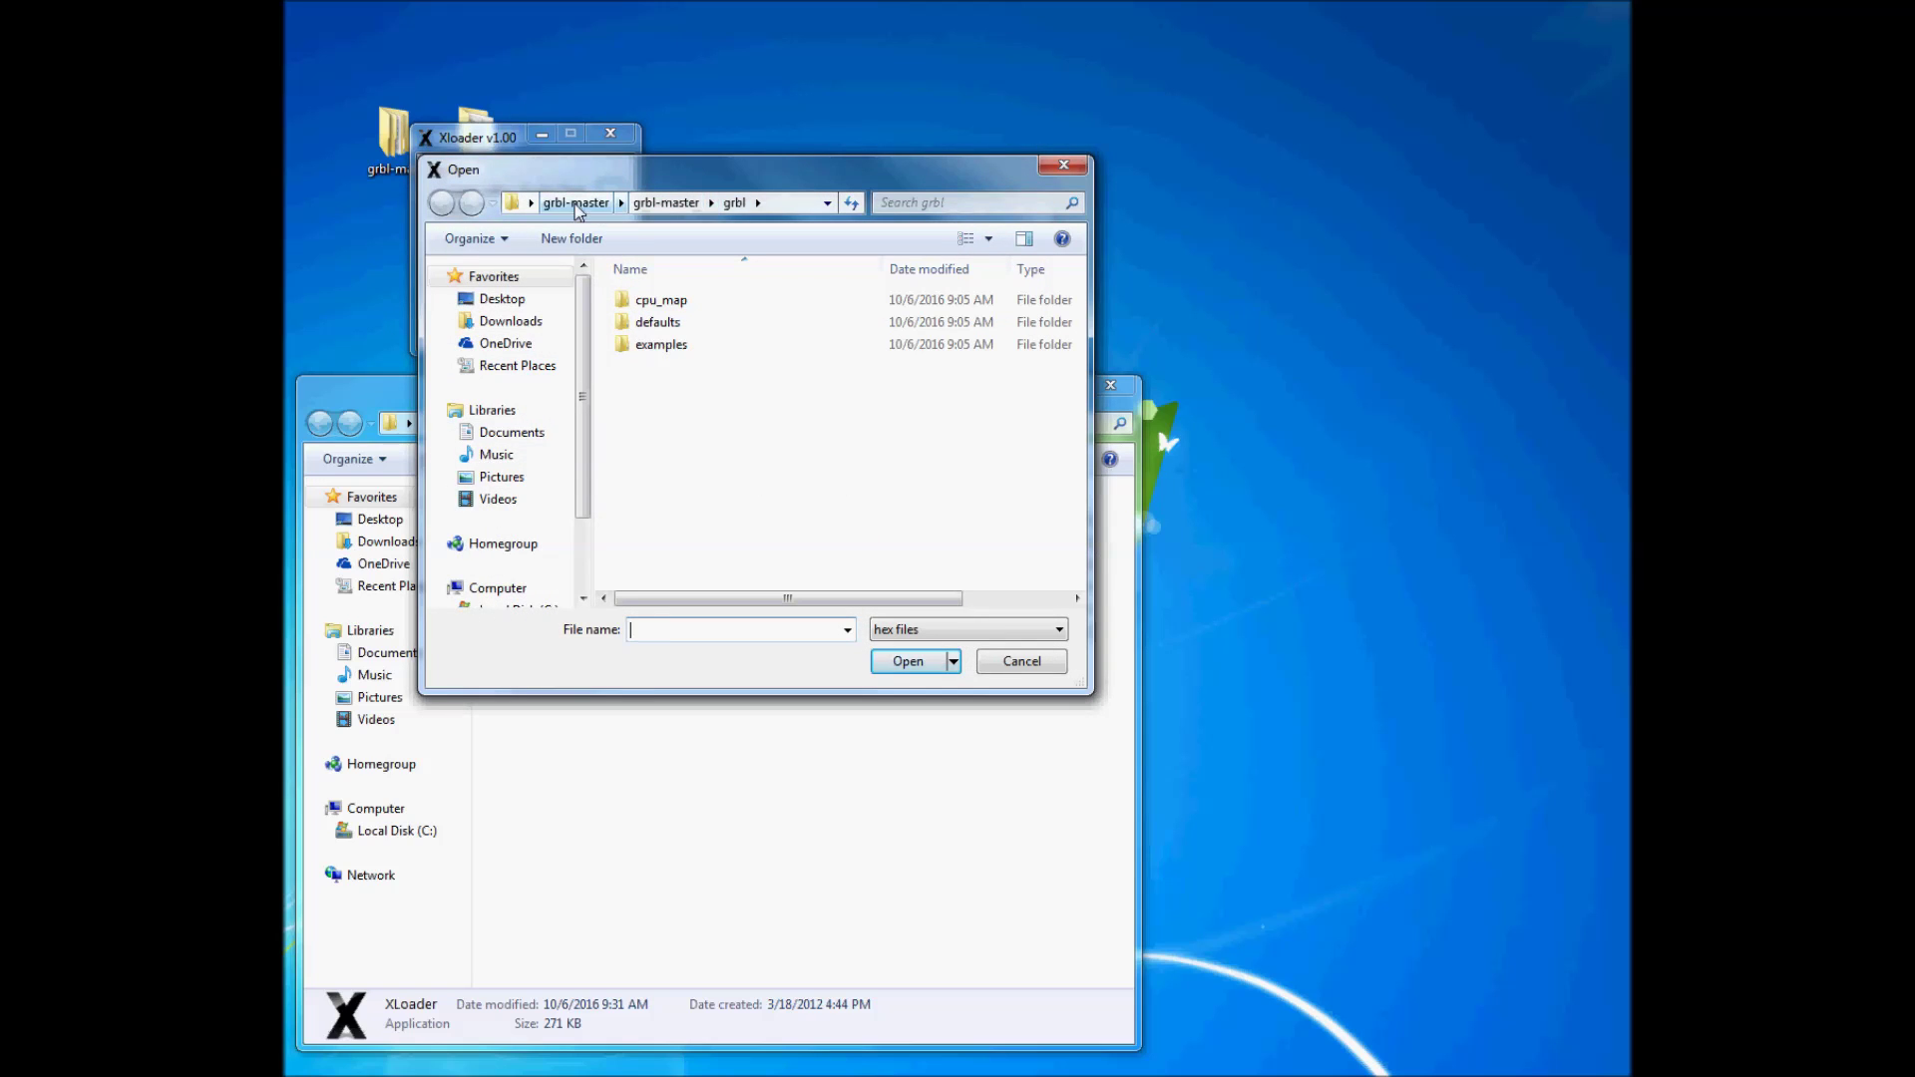
click(502, 300)
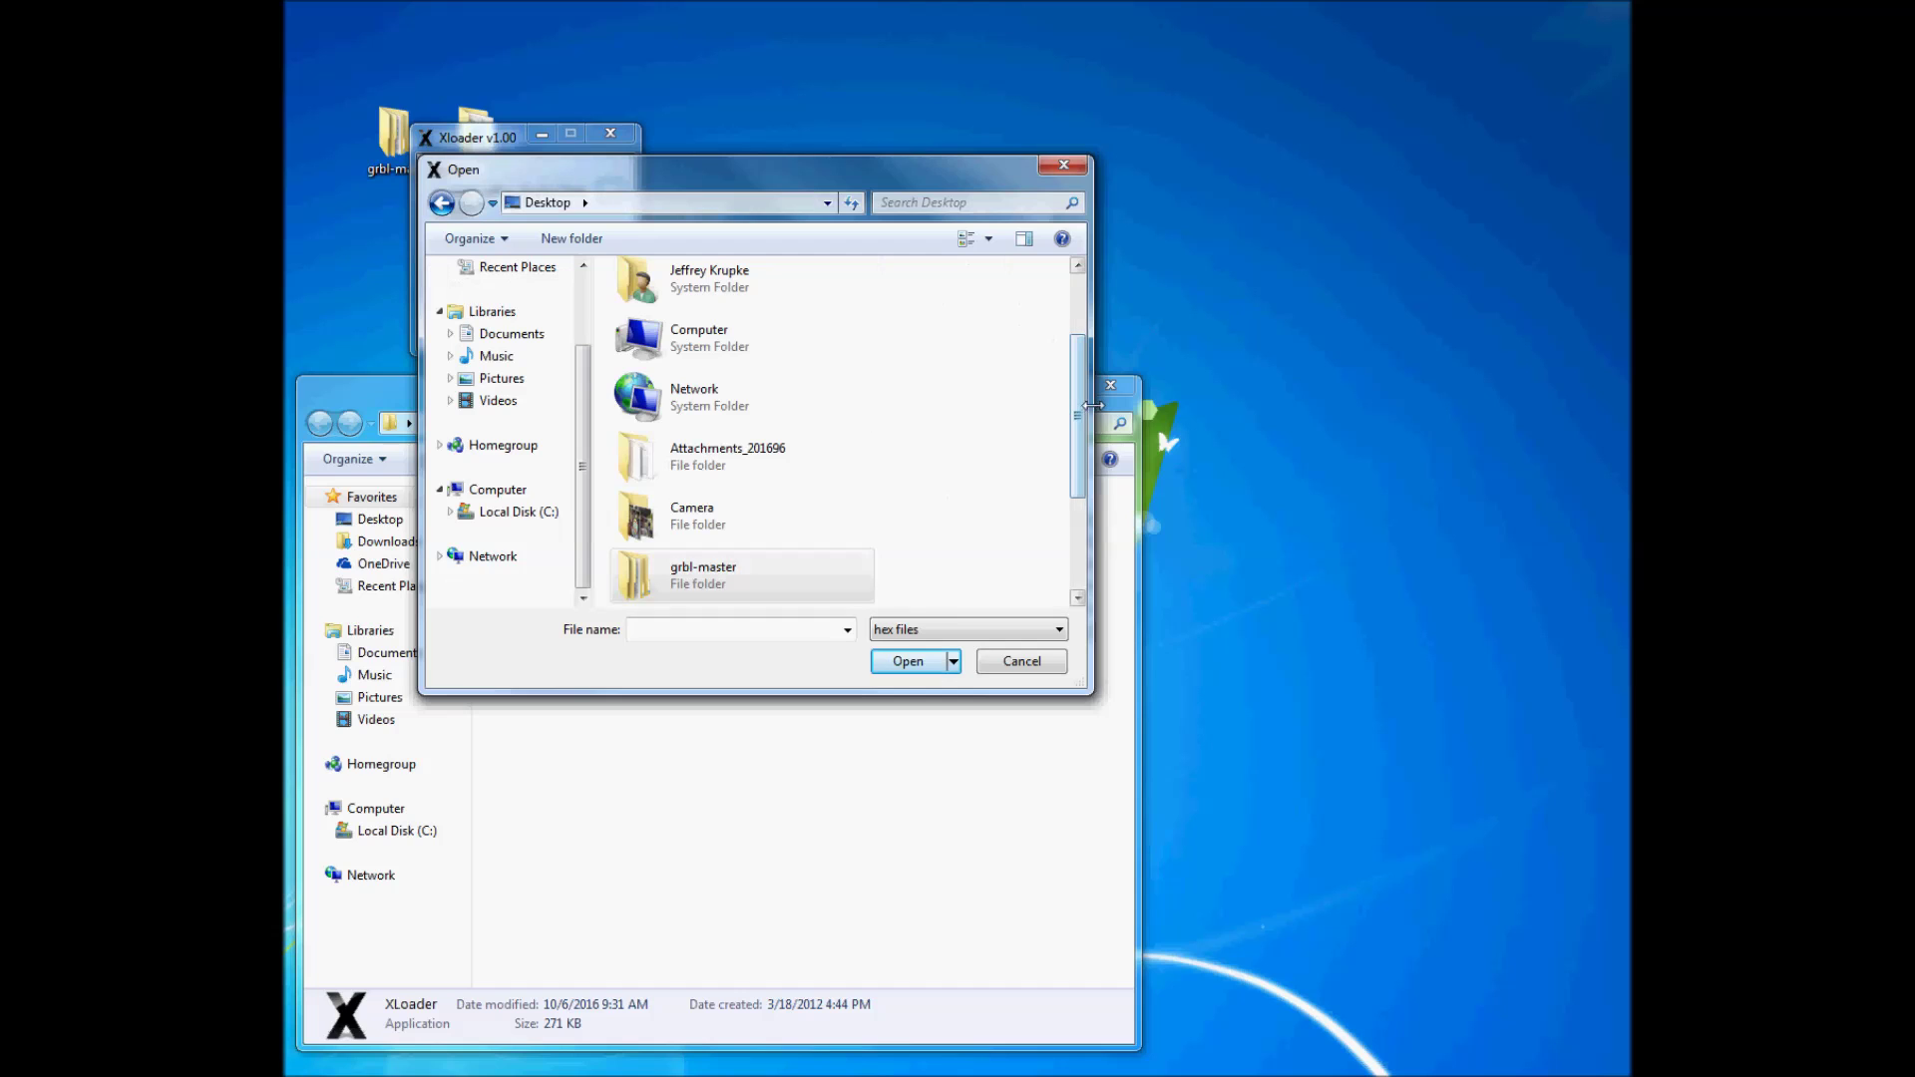
scroll(1082, 414, down, 2)
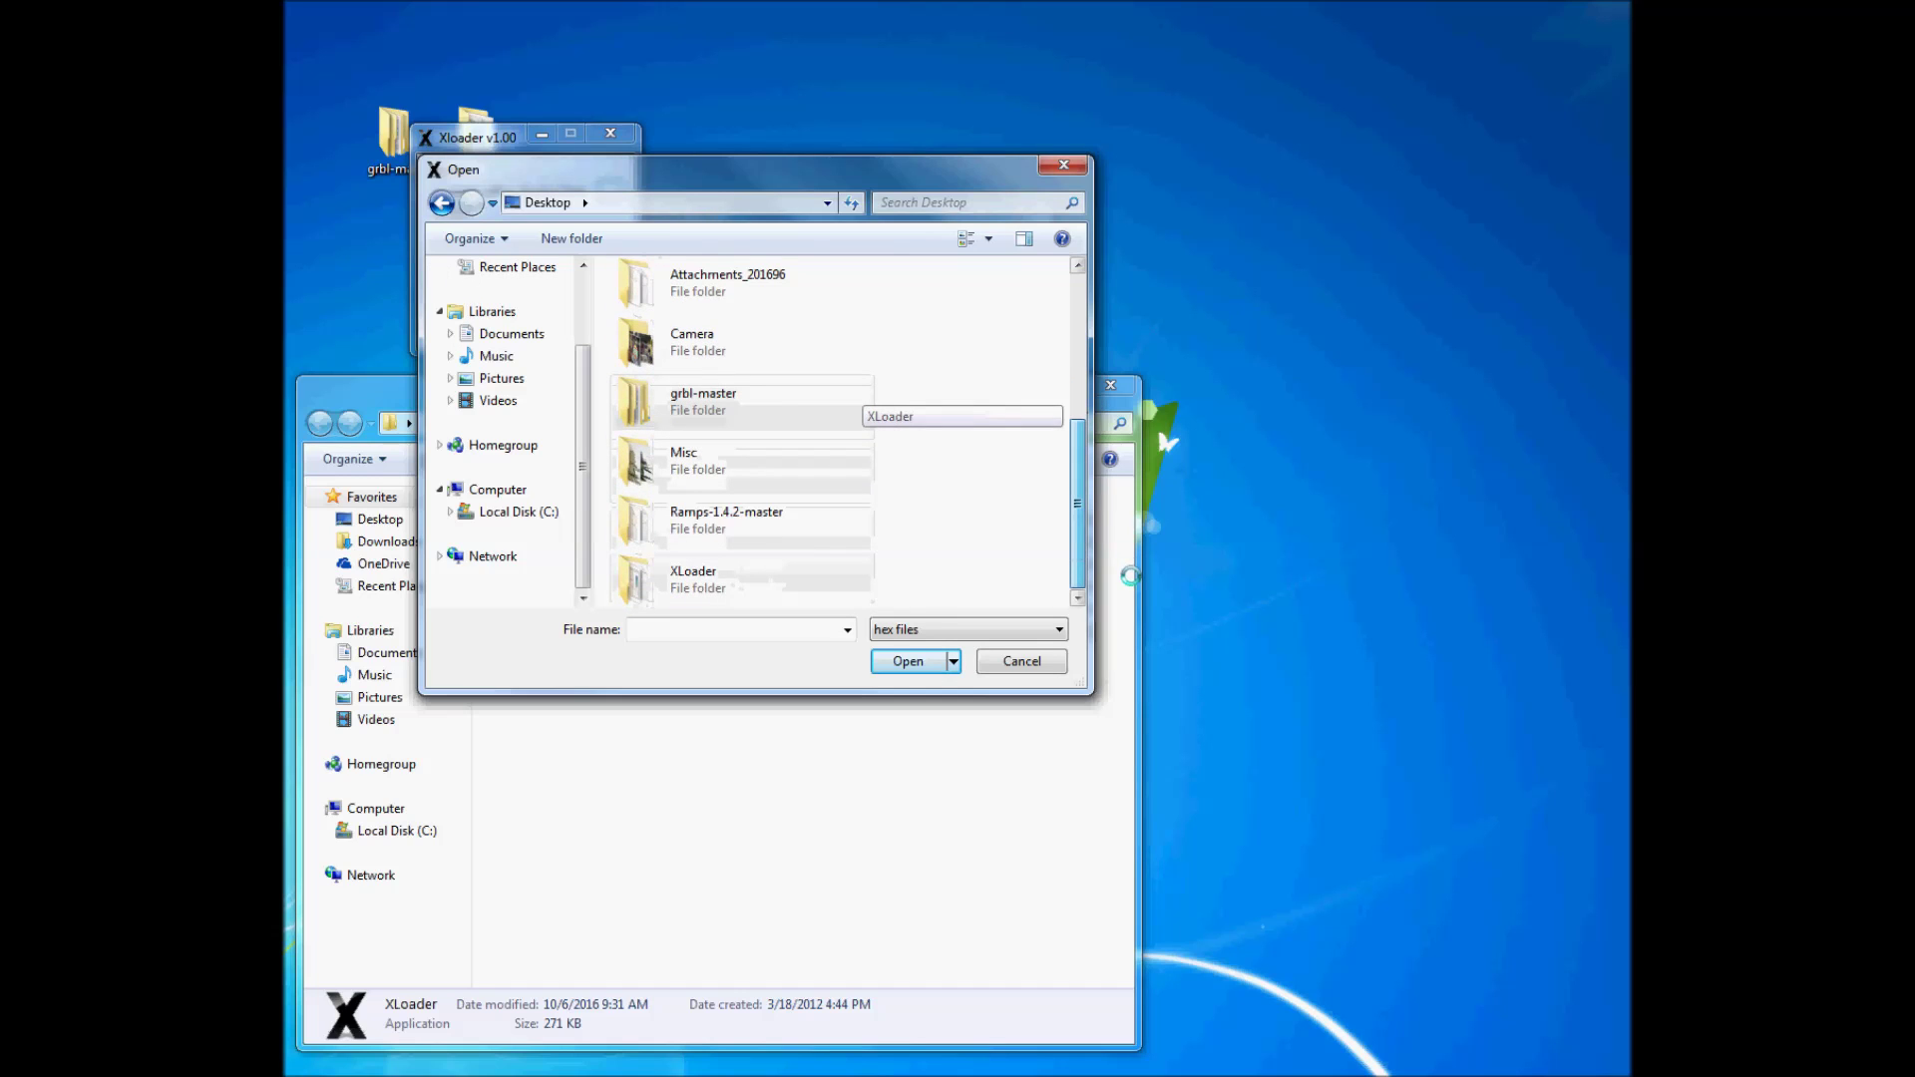
scroll(1019, 586, up, 3)
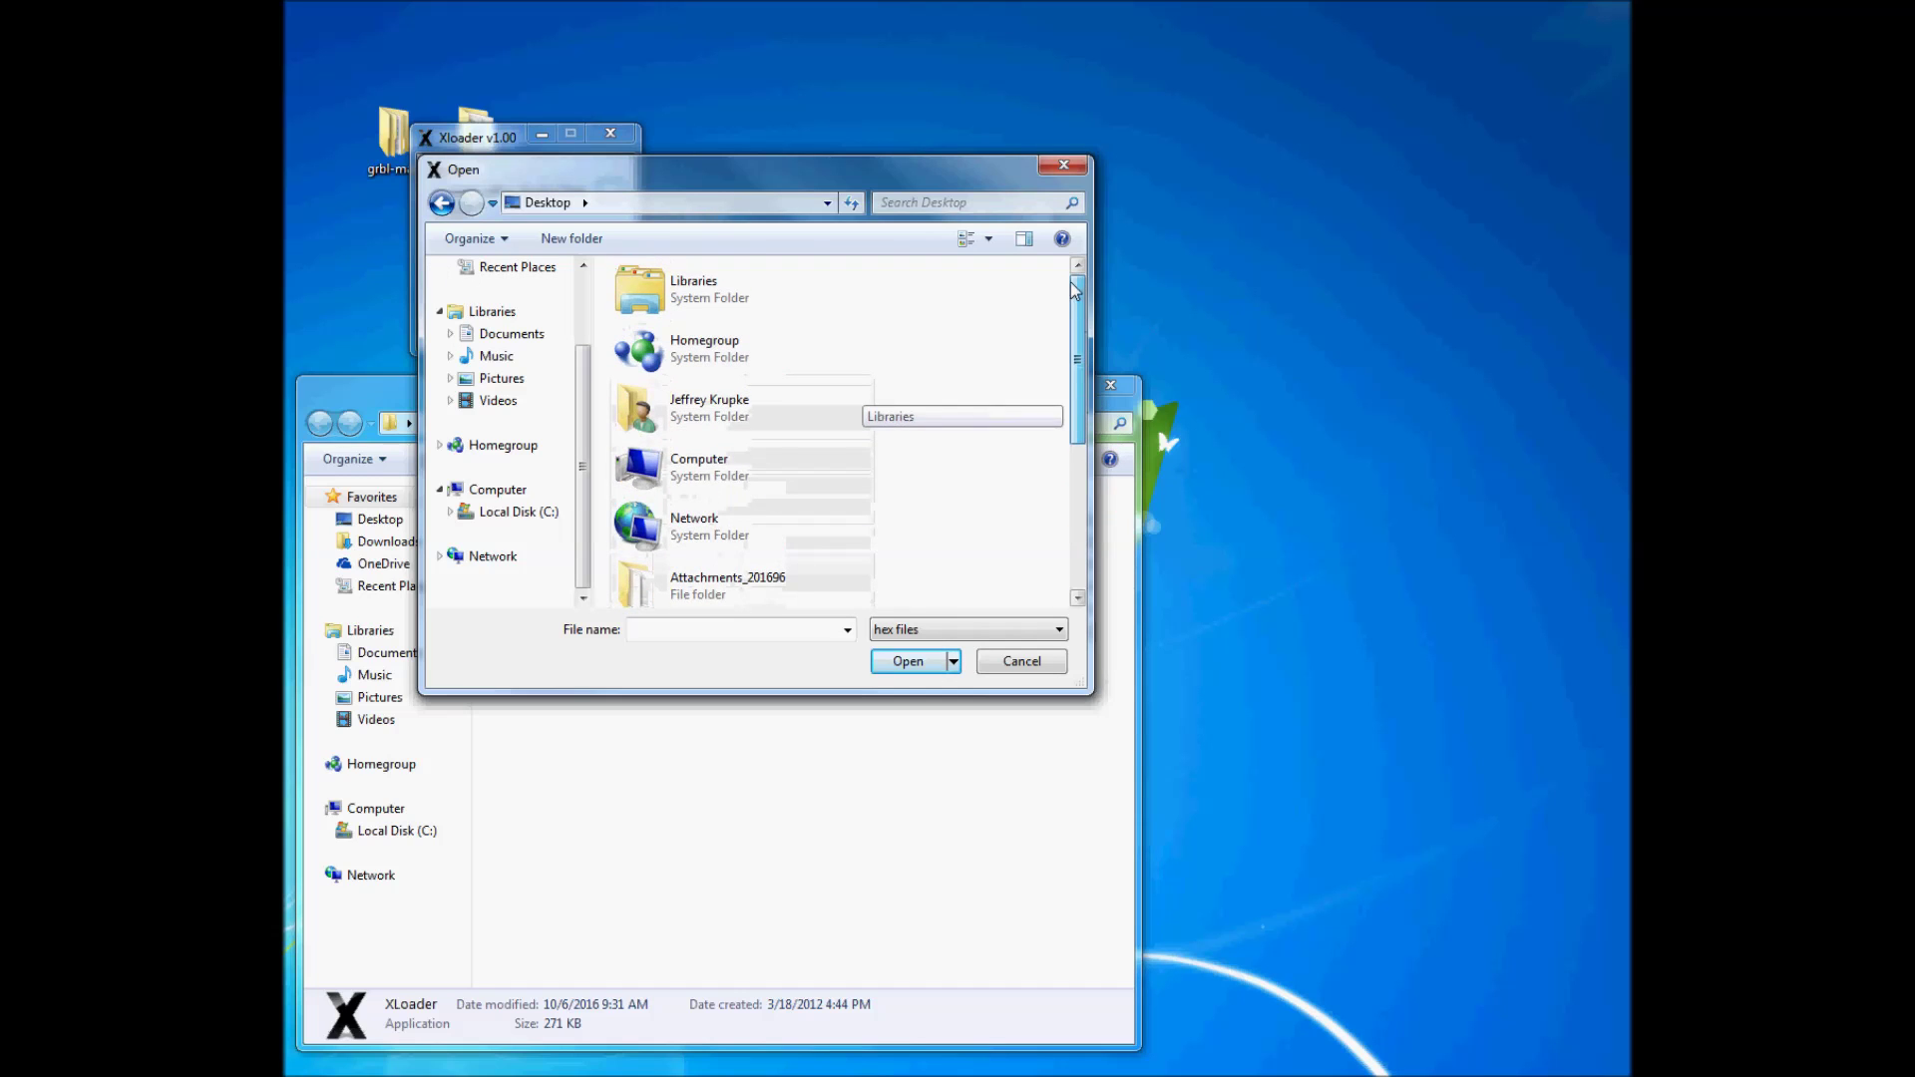
scroll(1020, 585, down, 2)
click(1022, 630)
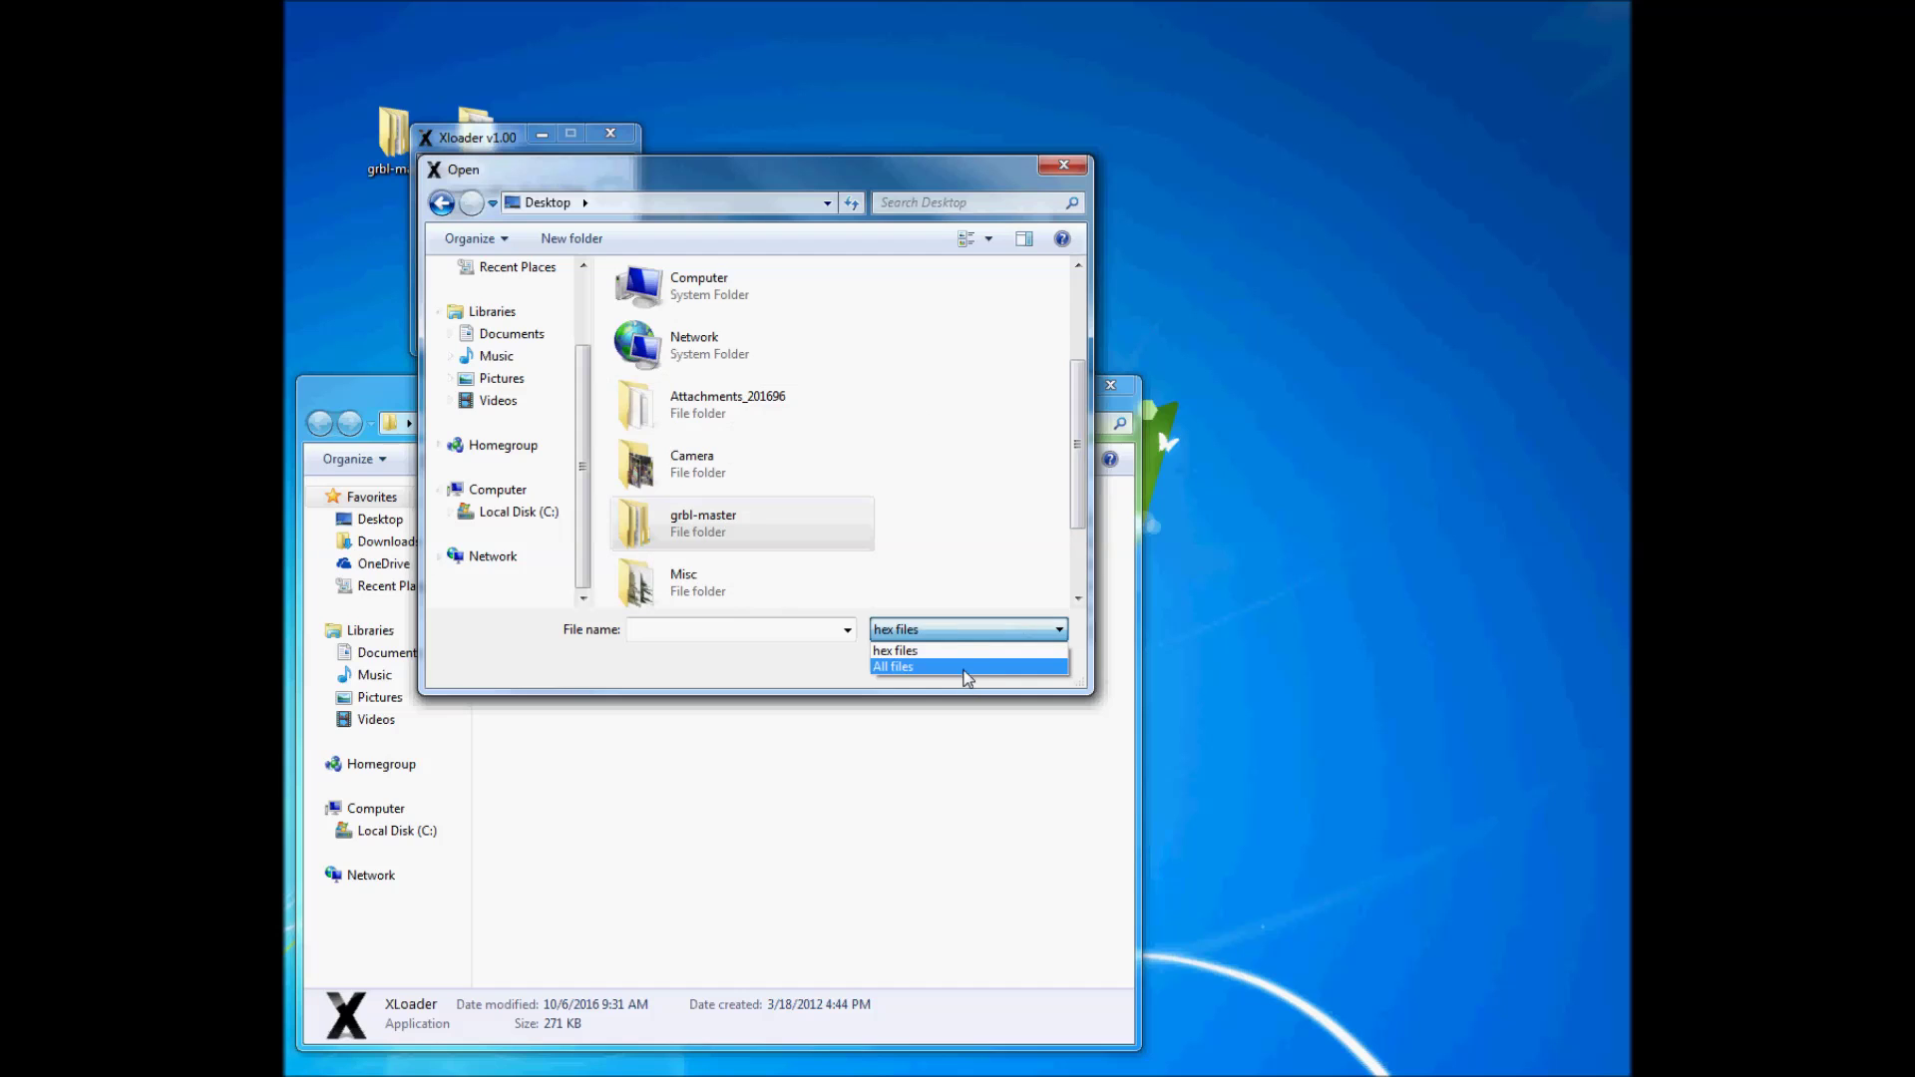
click(968, 670)
Load grbl_v0_9j_atmega328p_16mhz_115200 from the desktop as the hex file and upload it to the Uno on COM4 at 115200 baud.
scroll(1056, 339, down, 4)
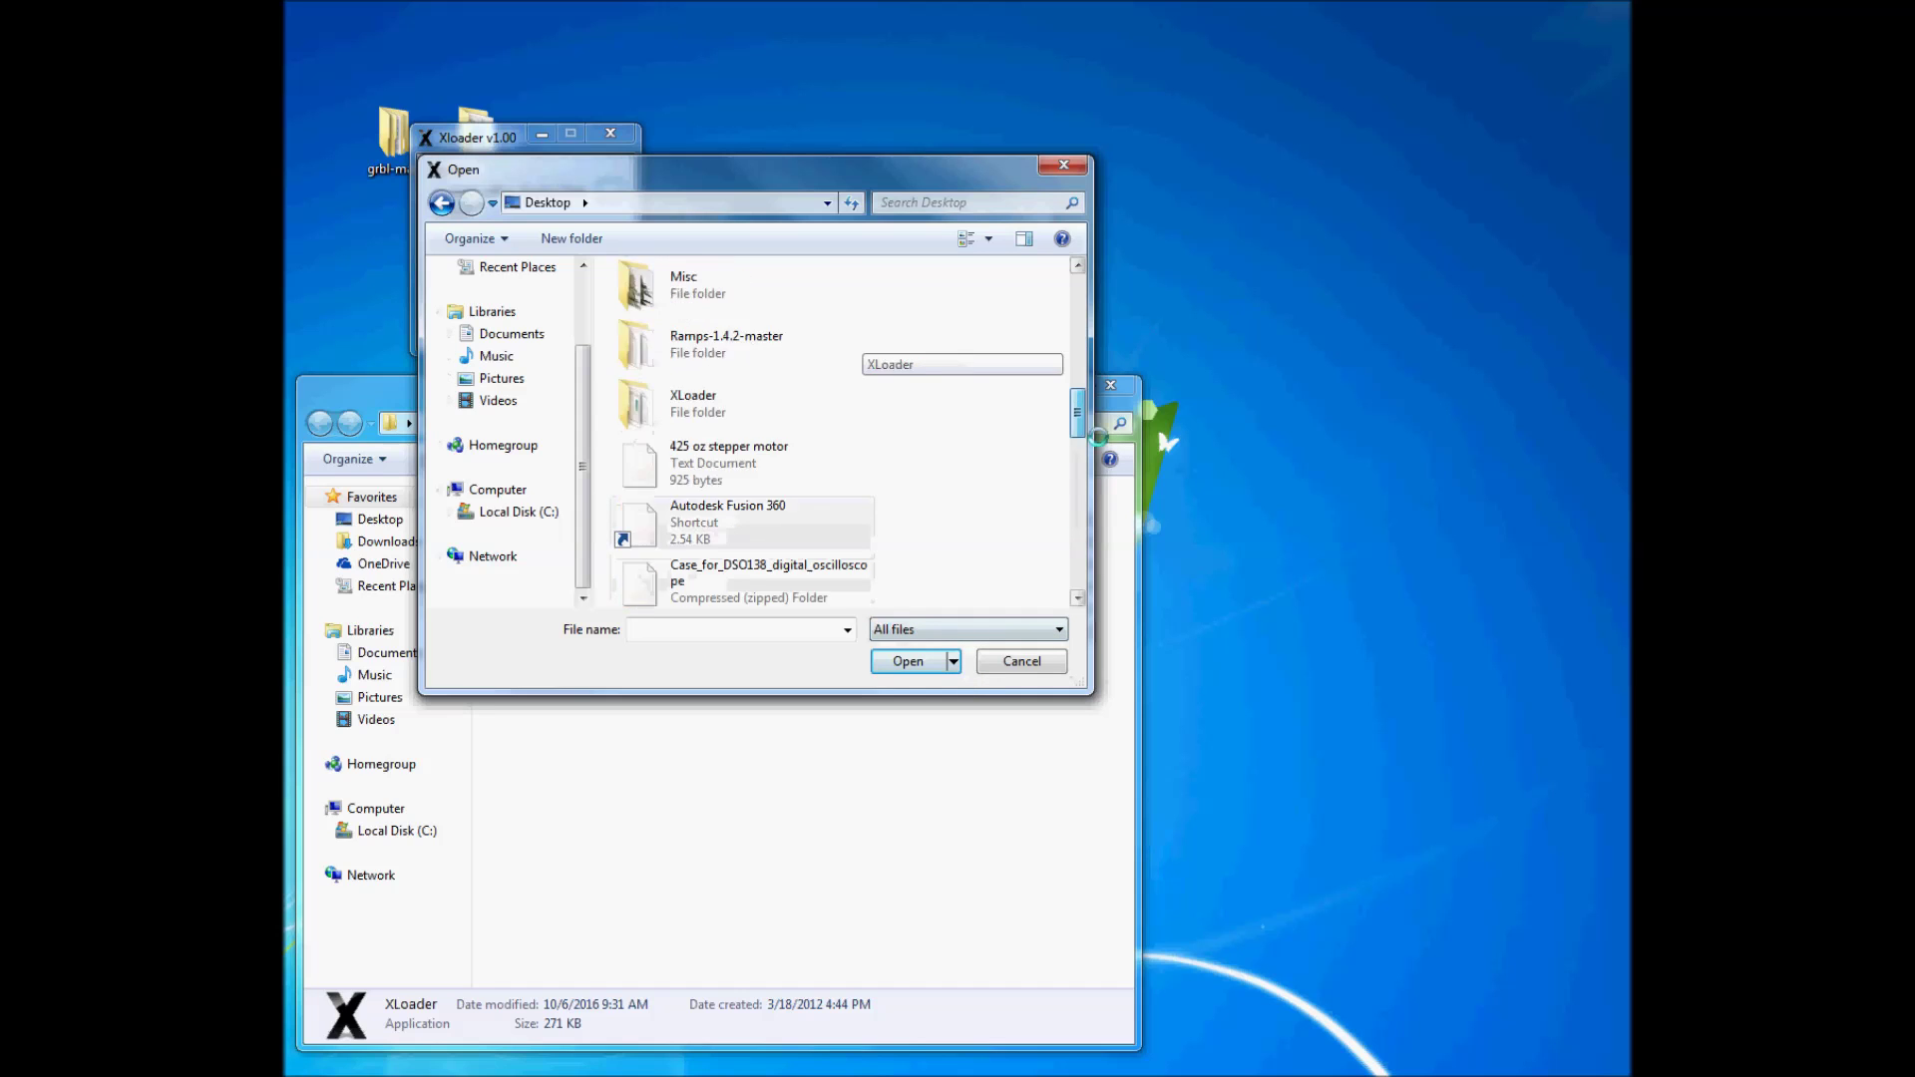
scroll(1055, 339, down, 10)
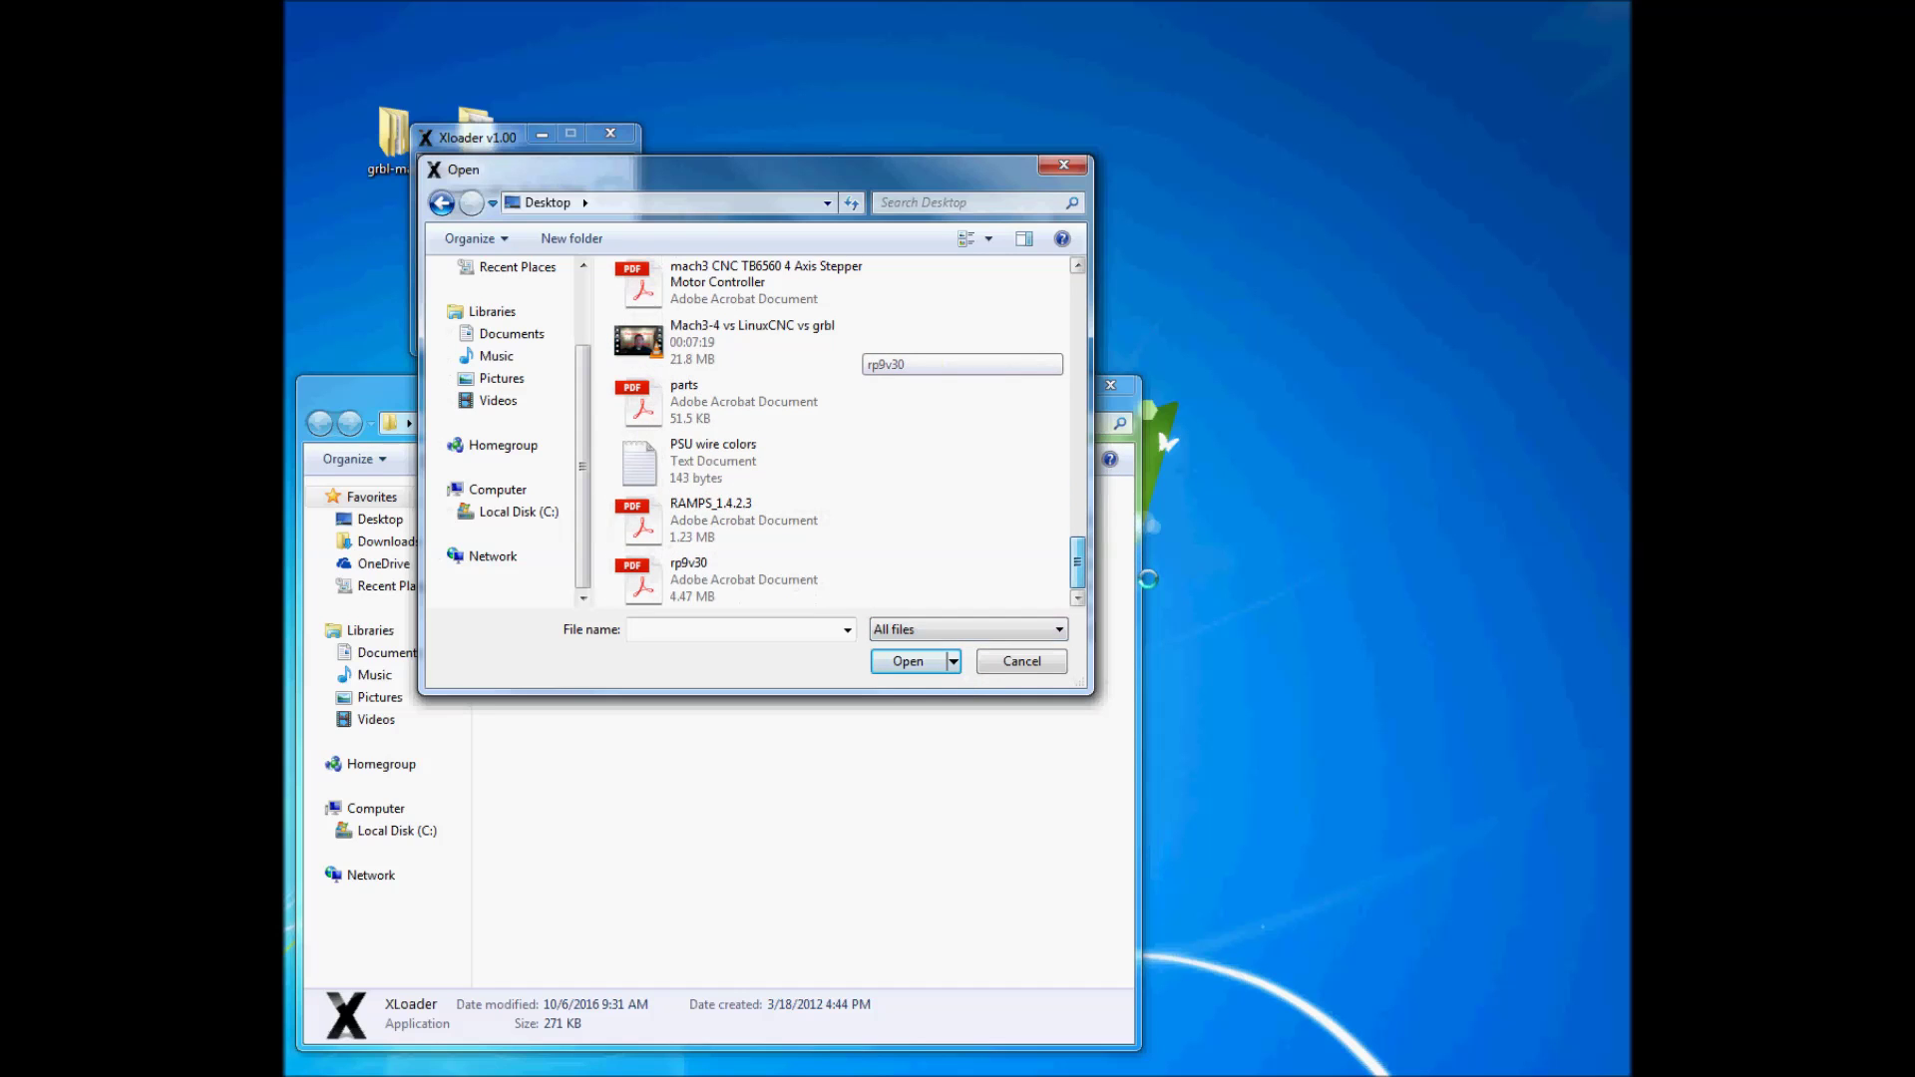
scroll(1146, 559, up, 4)
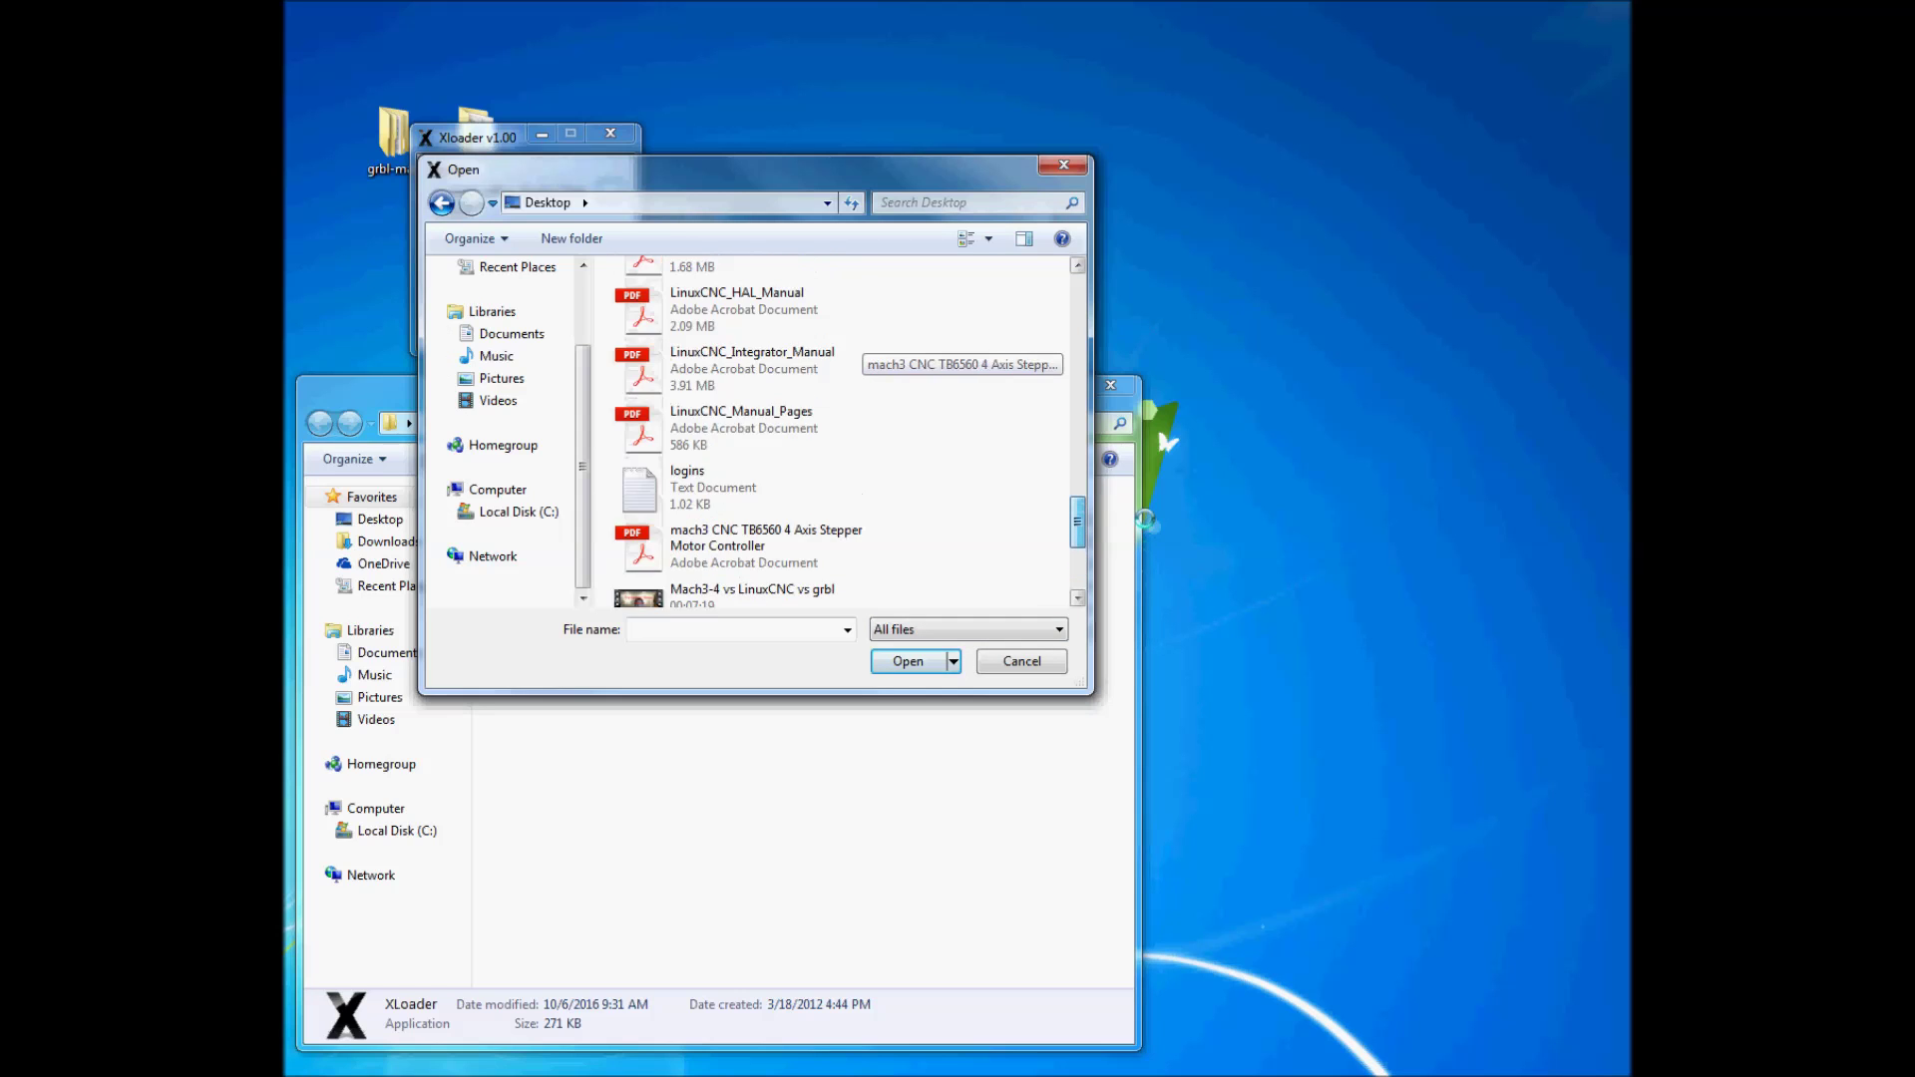
scroll(1144, 506, up, 3)
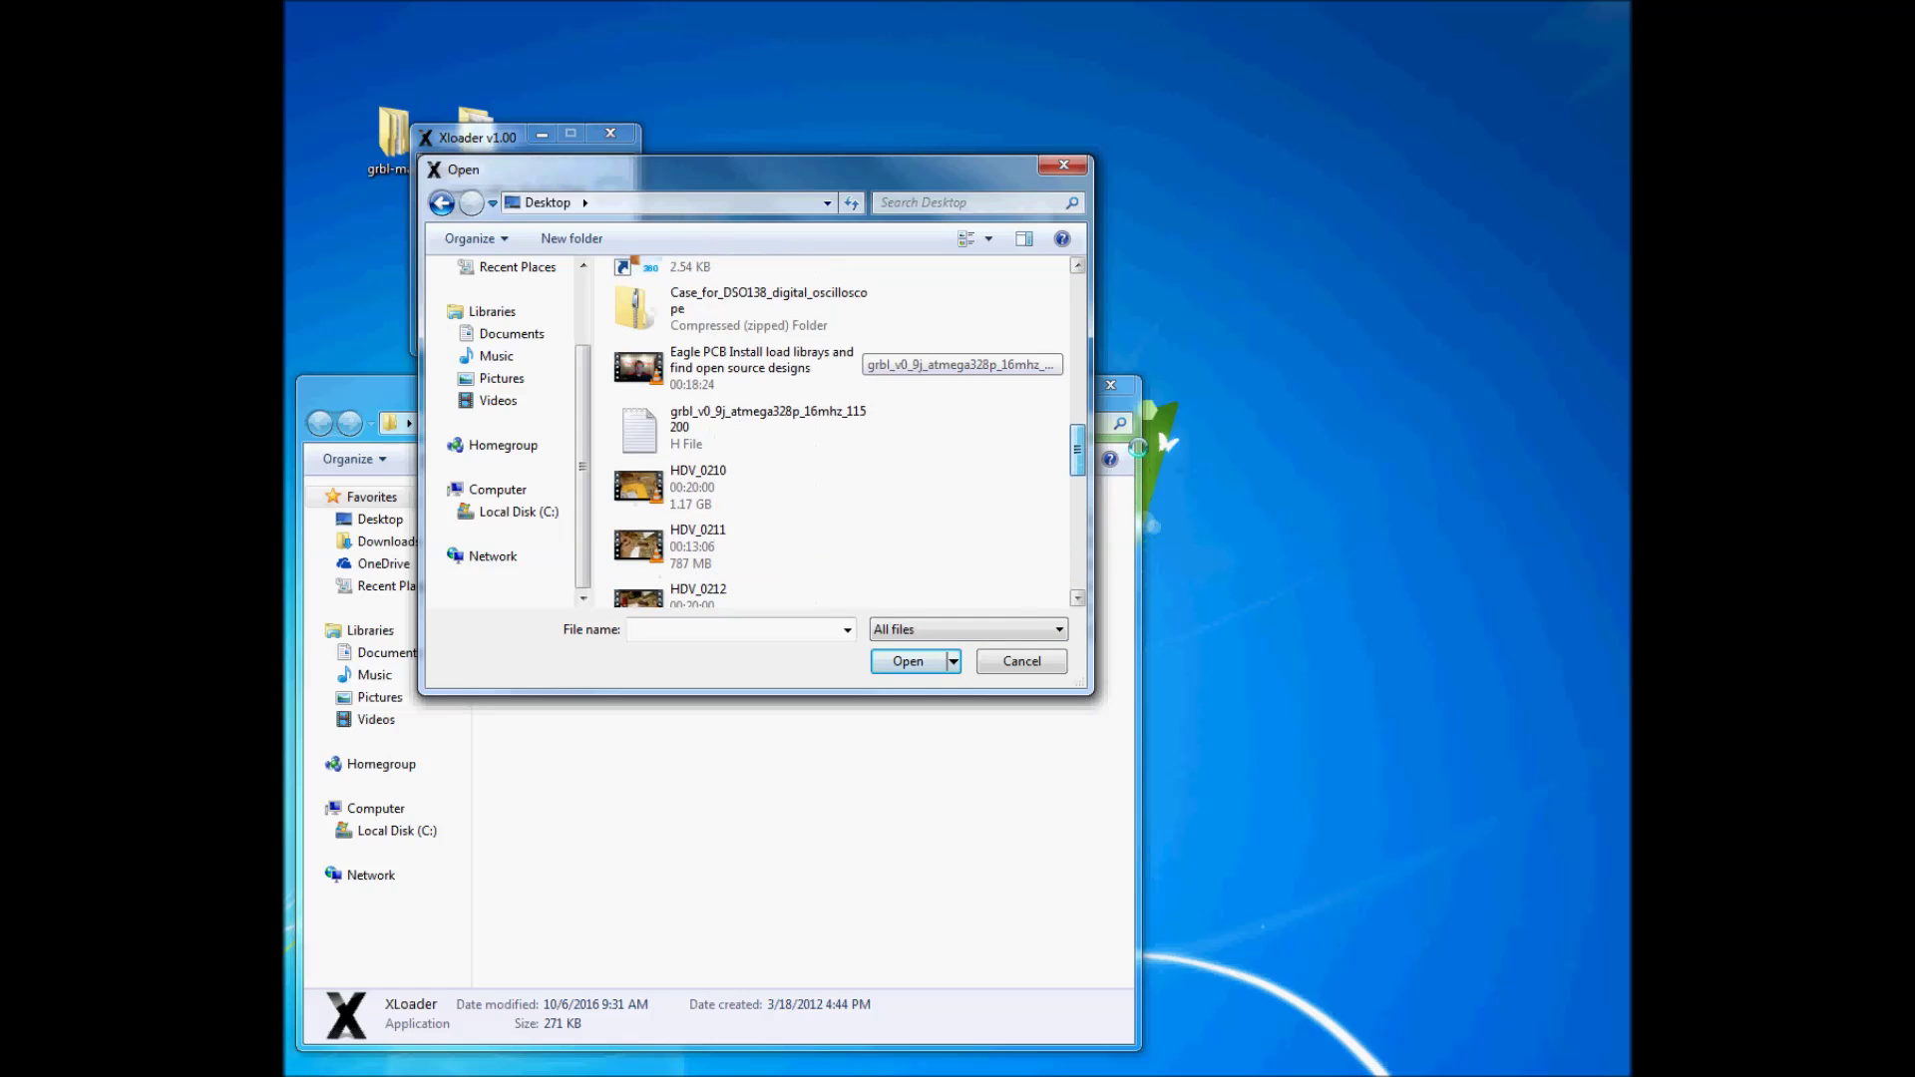
click(695, 436)
click(908, 662)
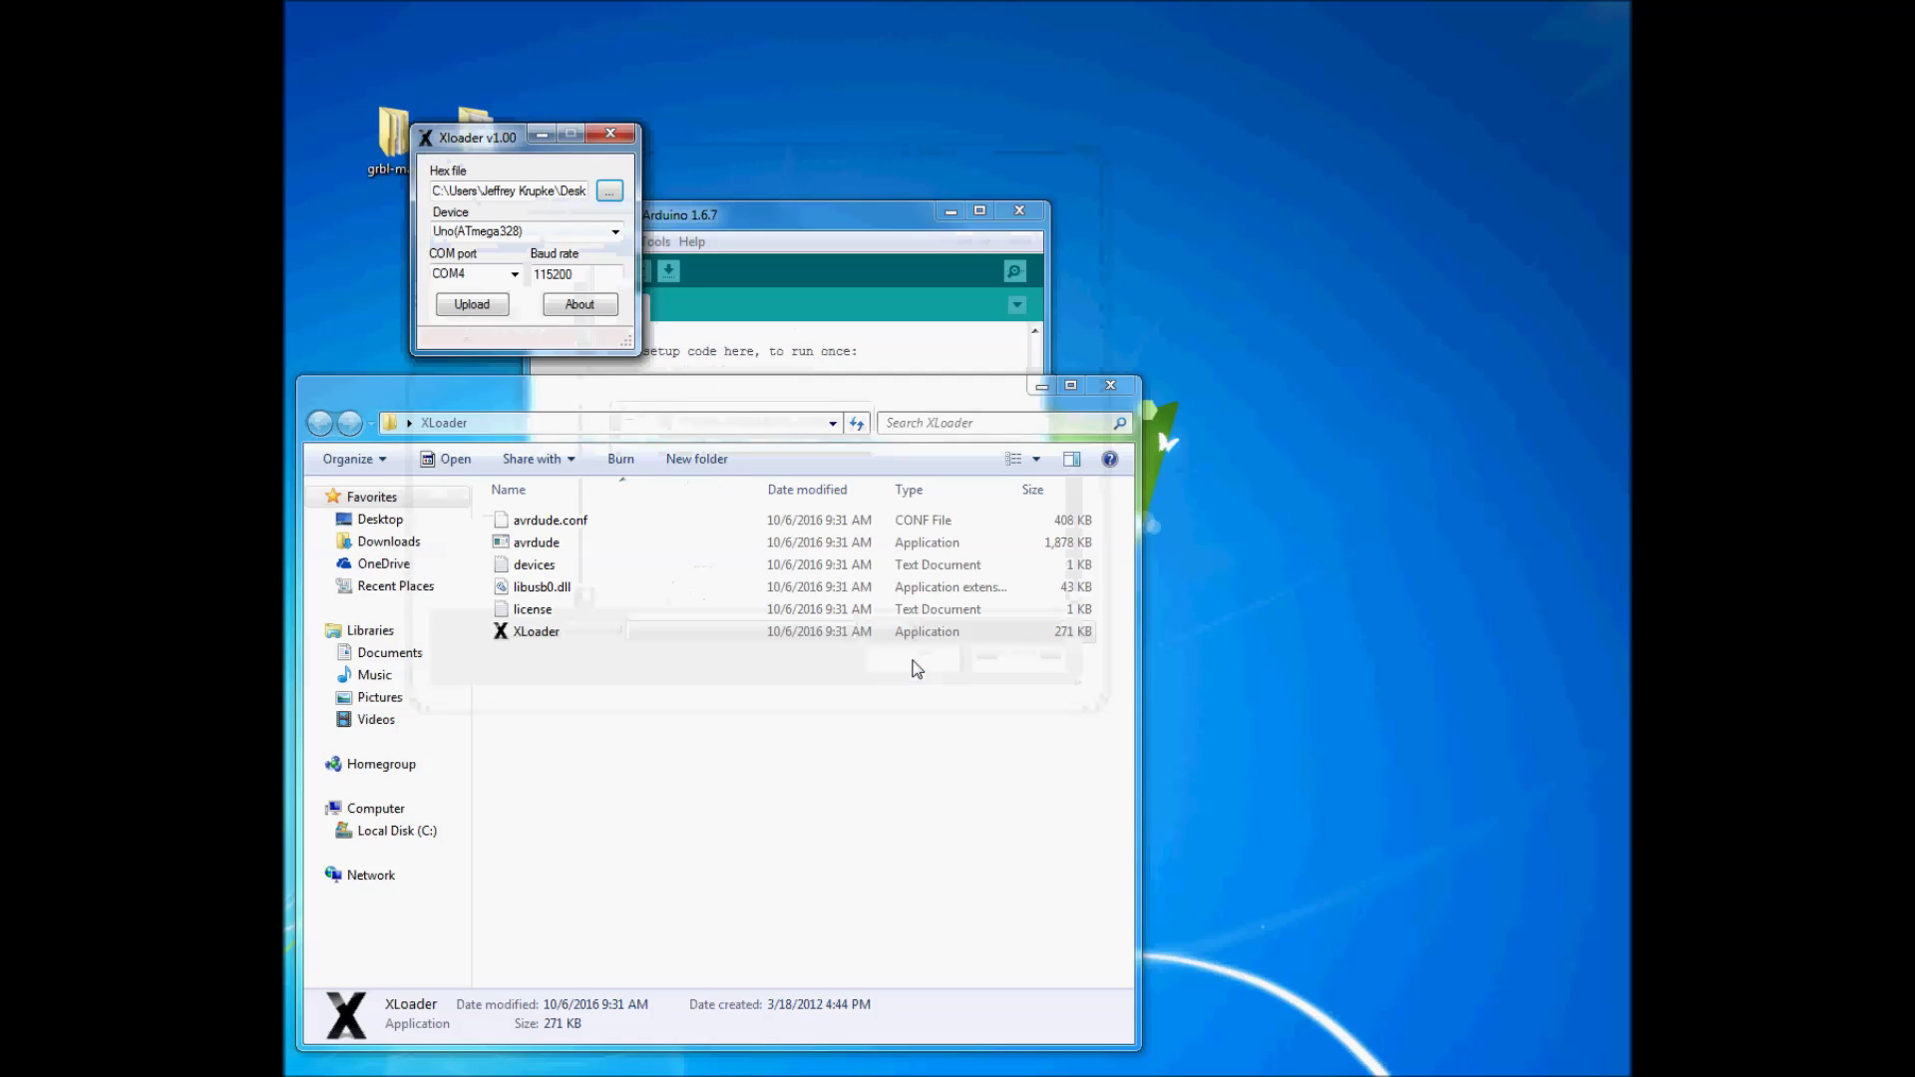
click(461, 307)
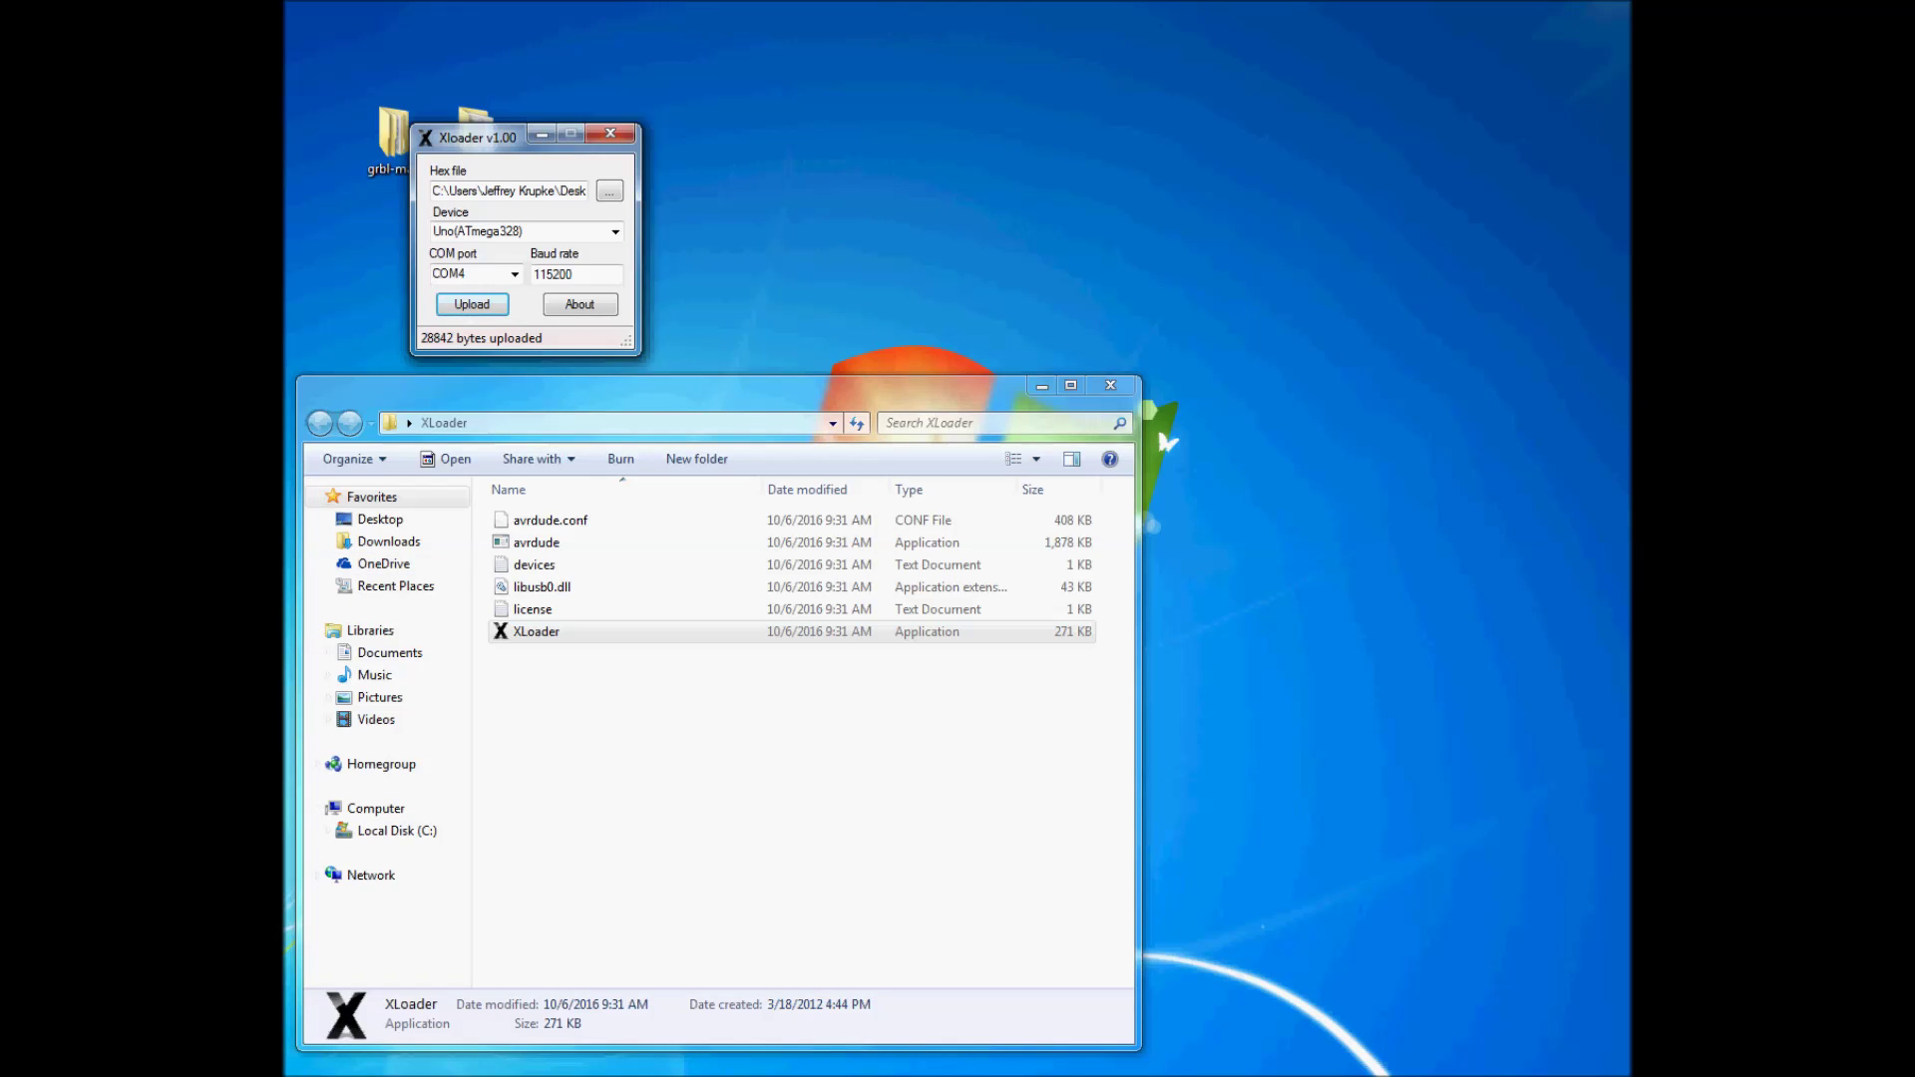
Switch to the Arduino IDE and open the serial monitor for the Uno on COM4.
click(1167, 442)
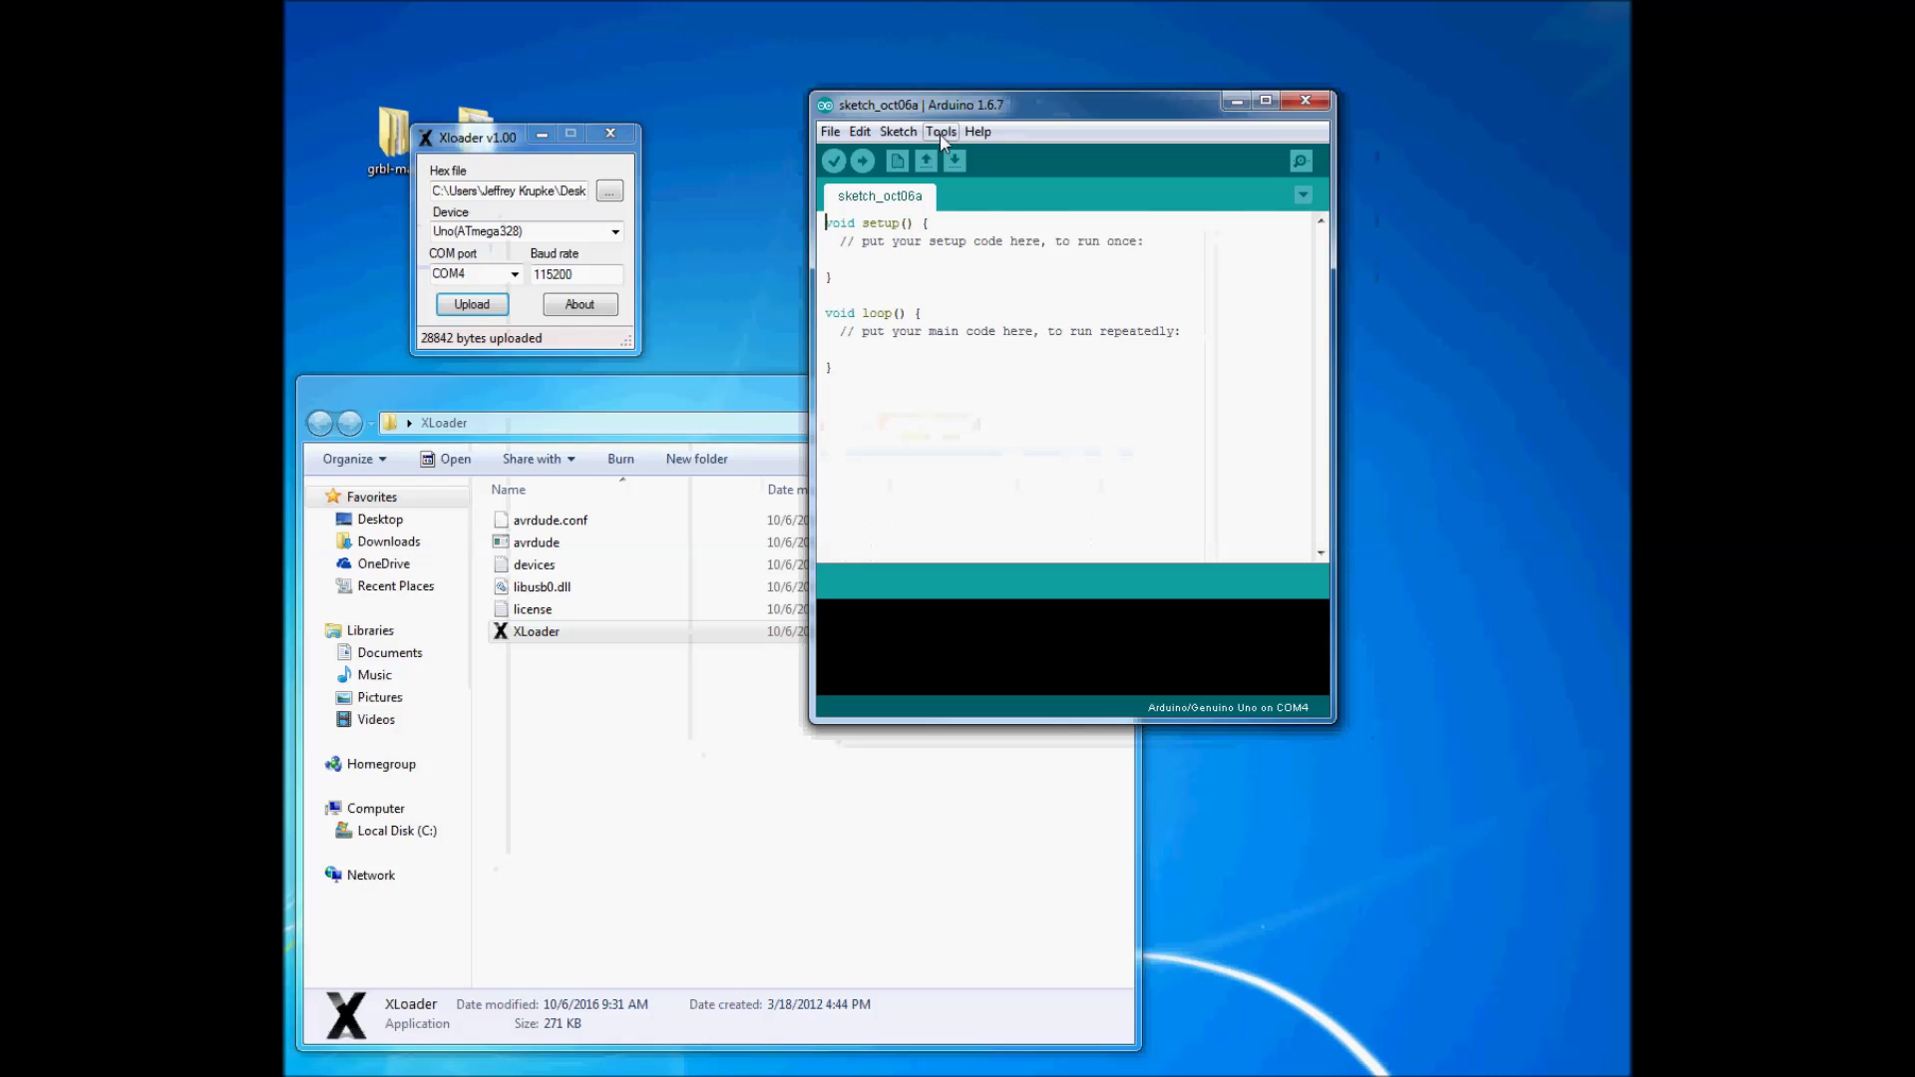
click(940, 133)
mouse_move(987, 285)
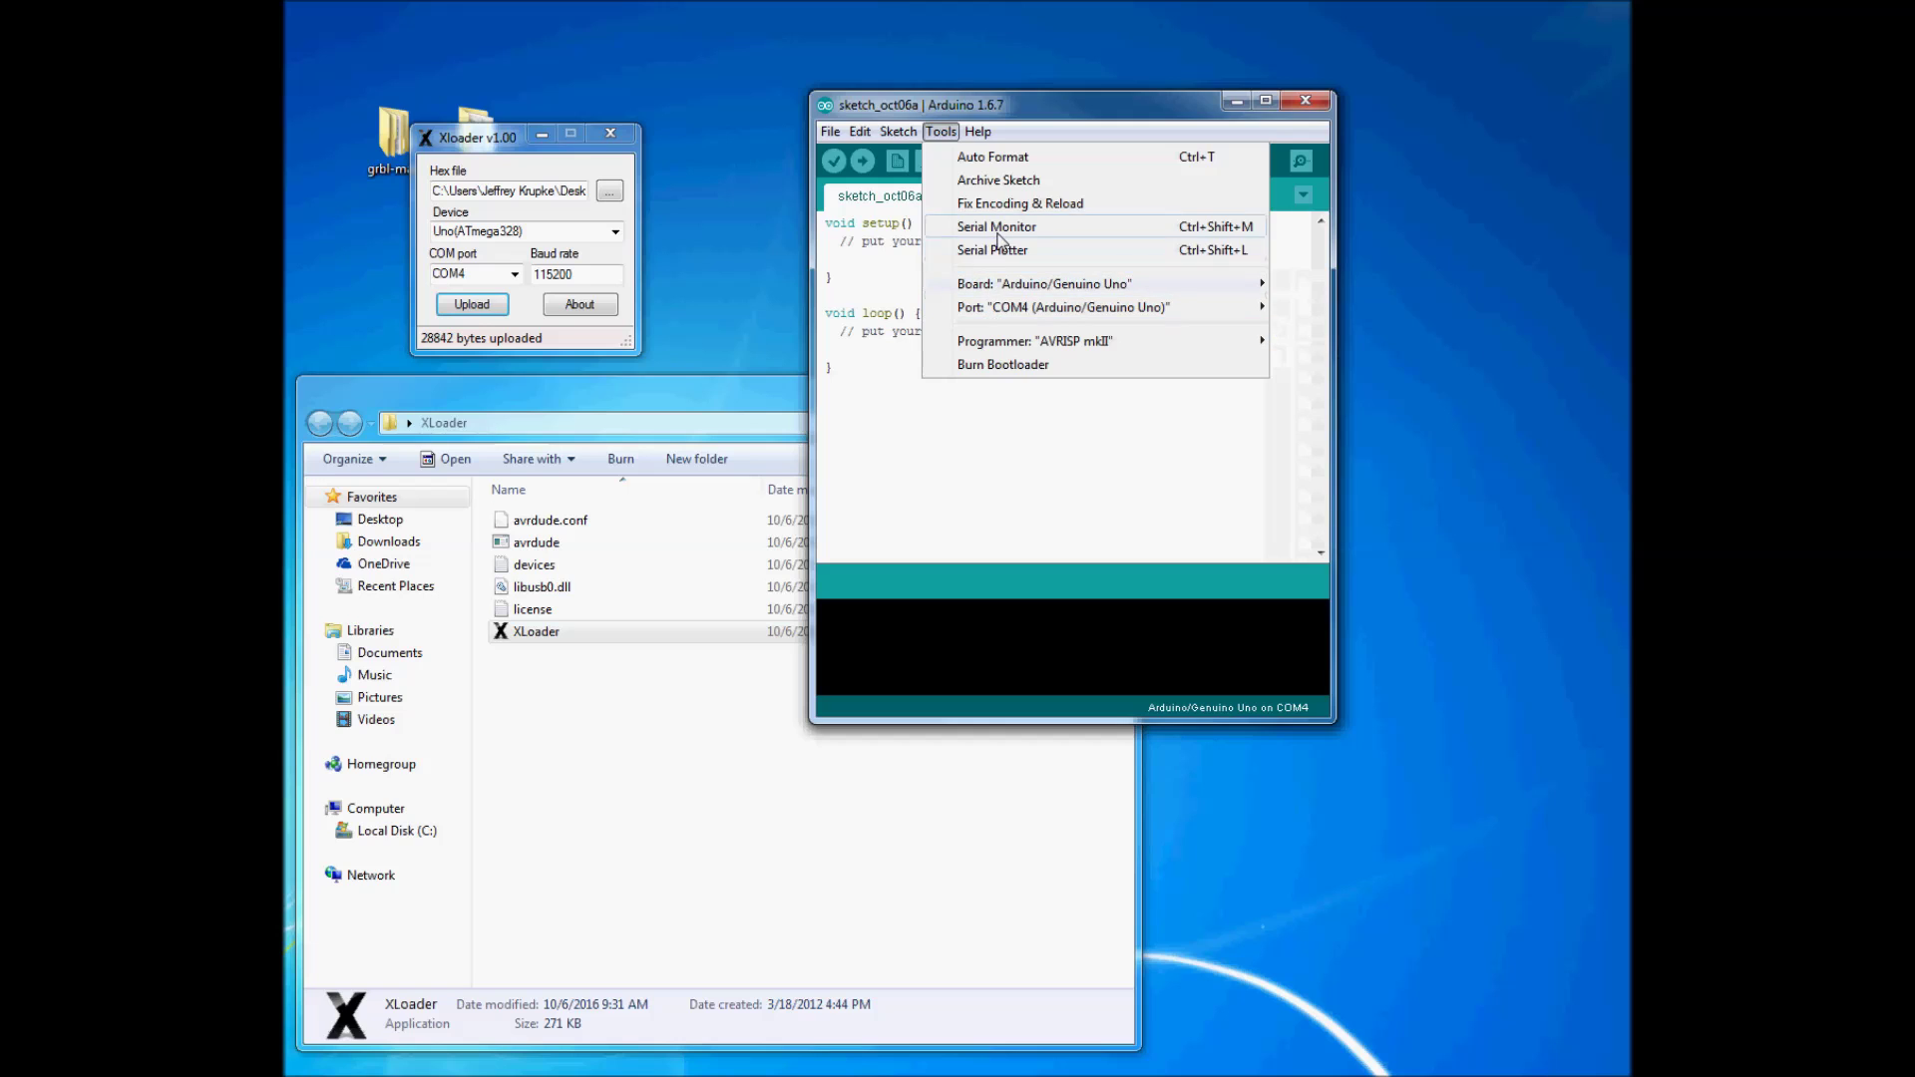
click(1004, 315)
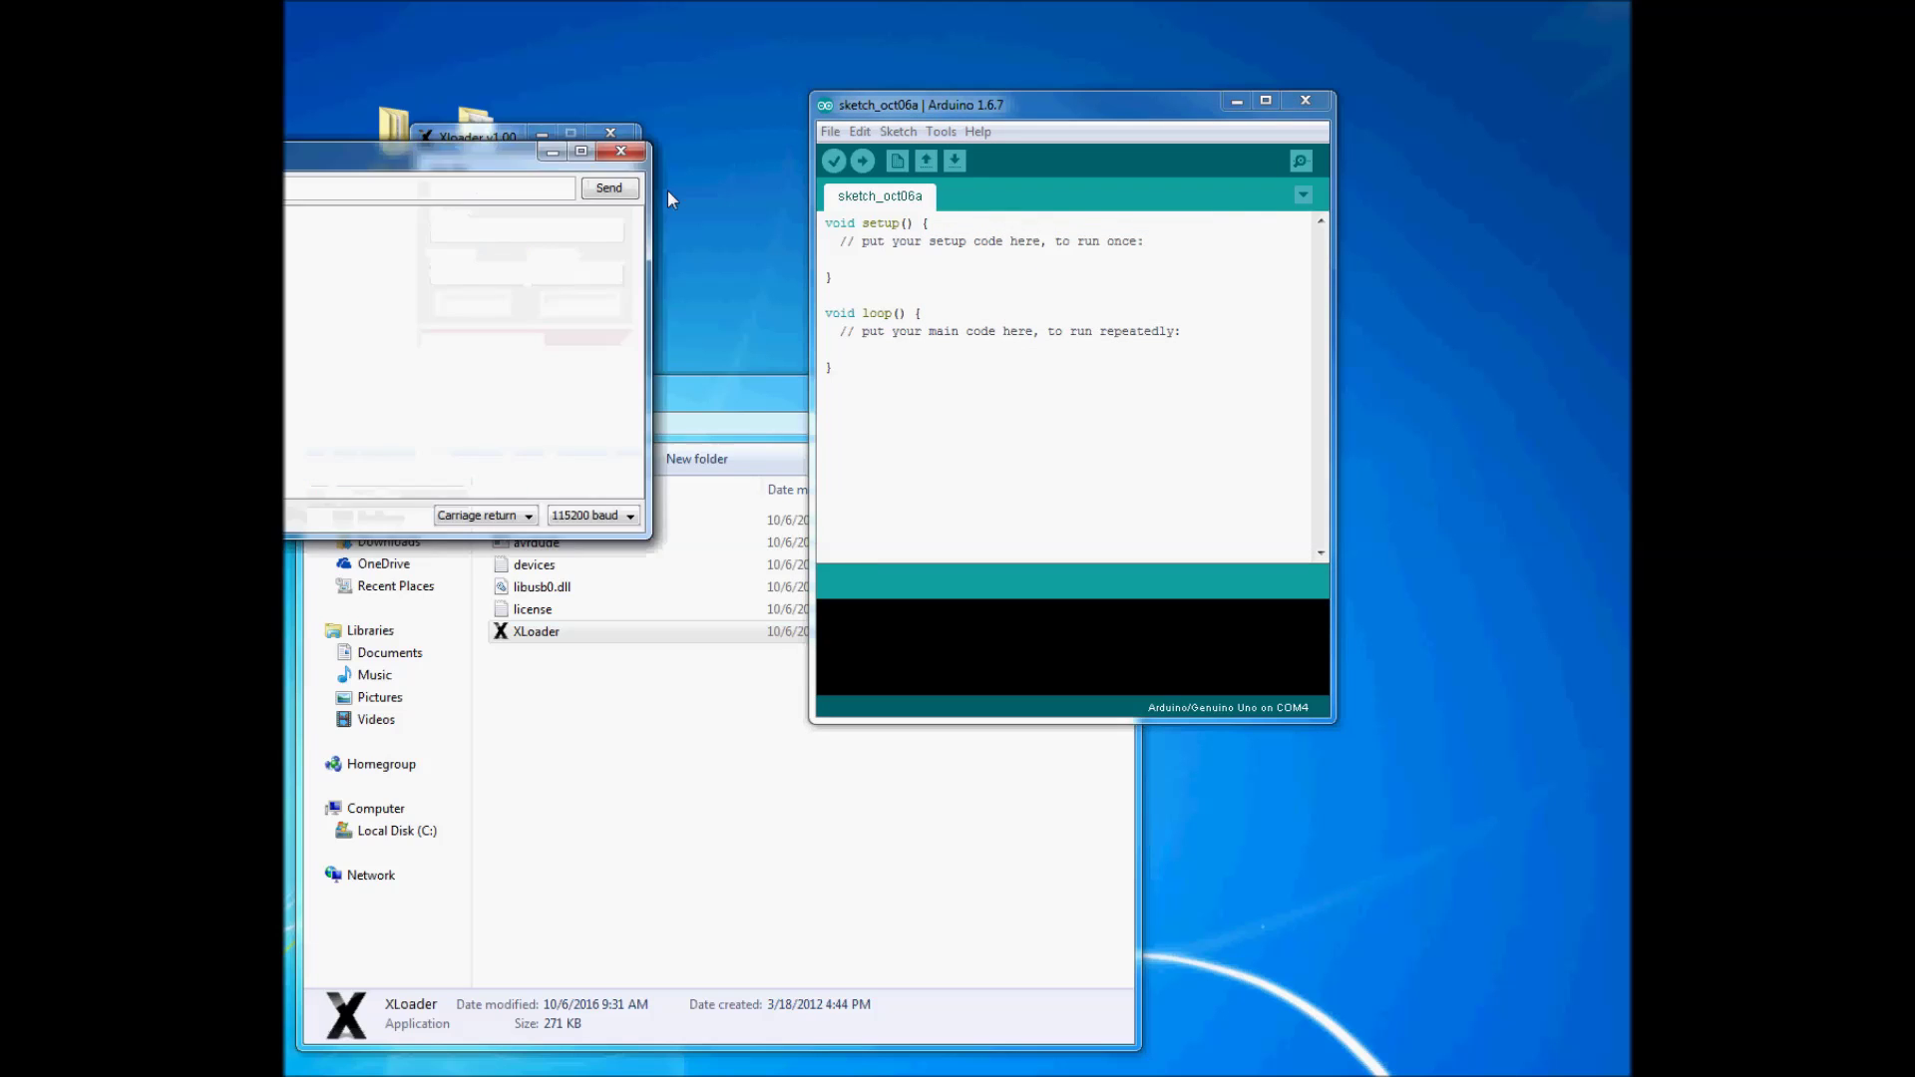
key(ctrl+shift+m)
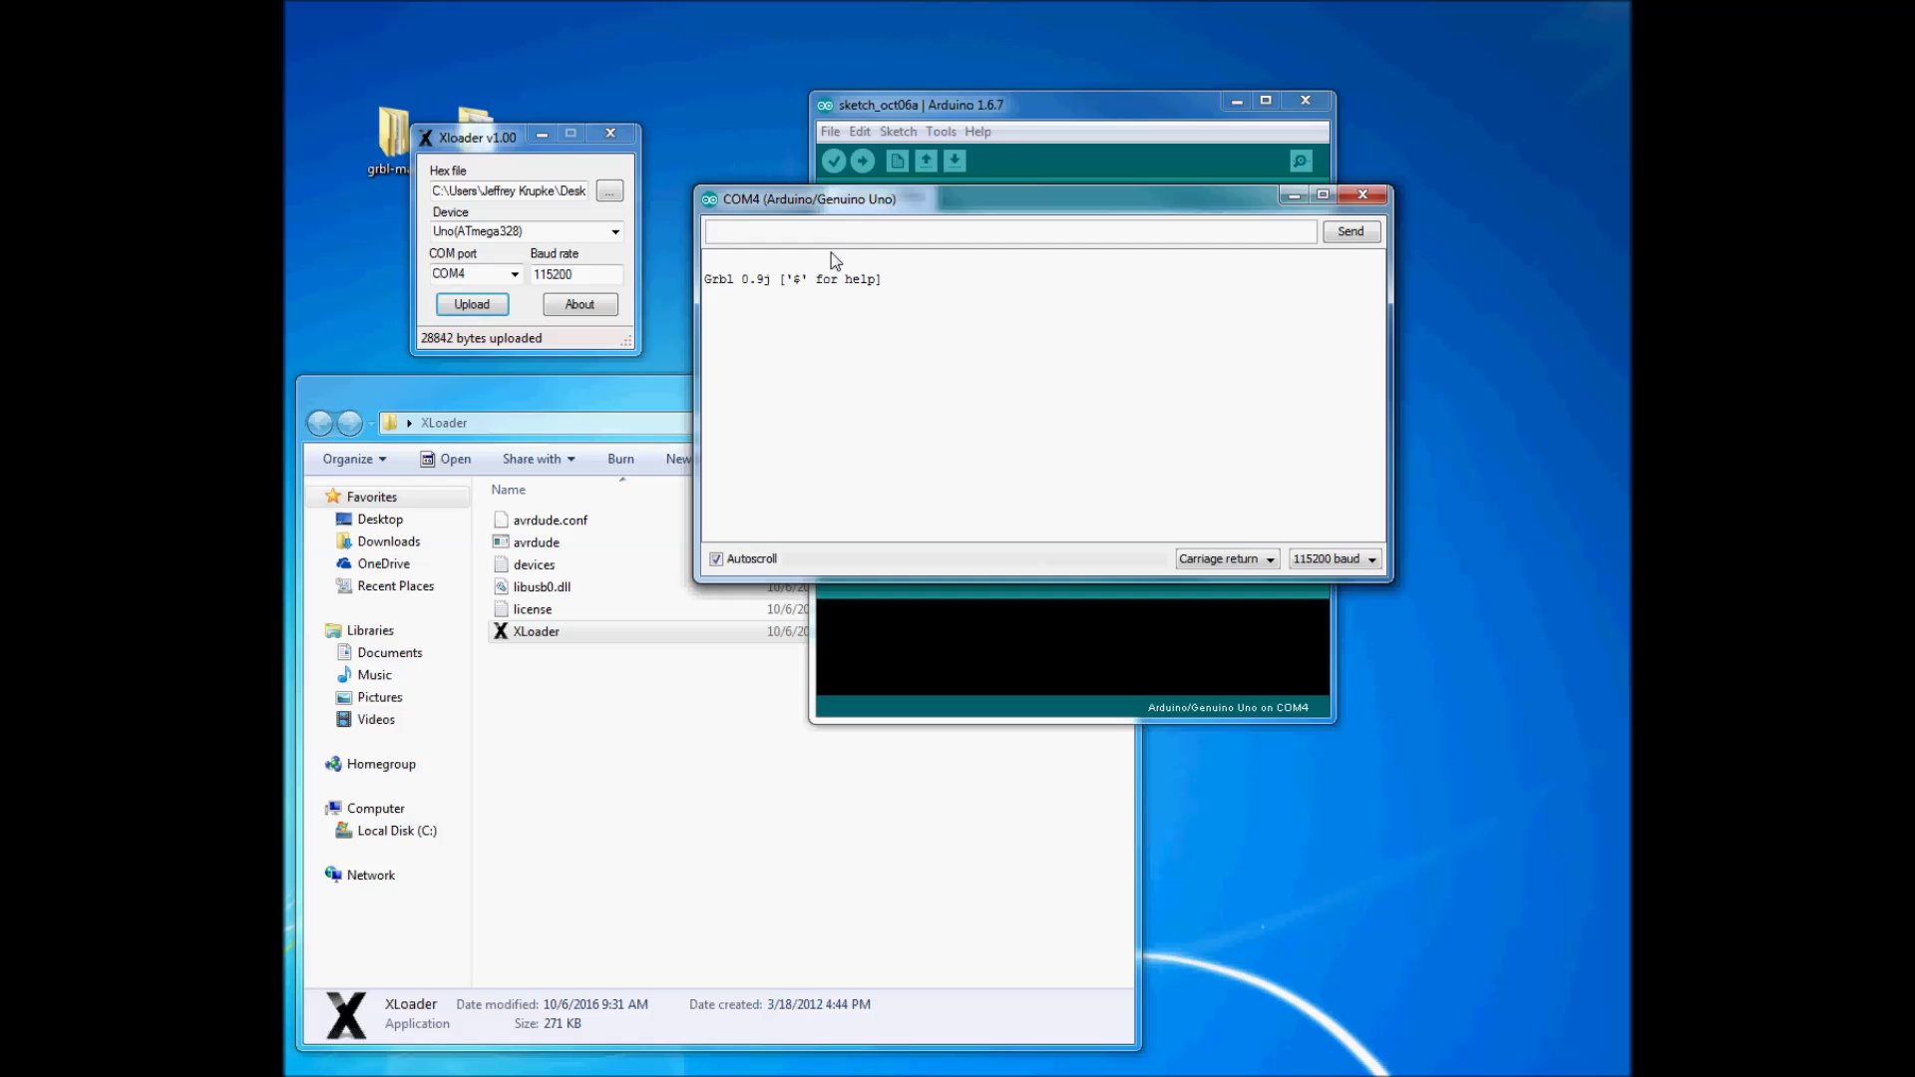
Send the $$ command to grbl through the serial monitor and look through the listed settings.
text($$)
key(Return)
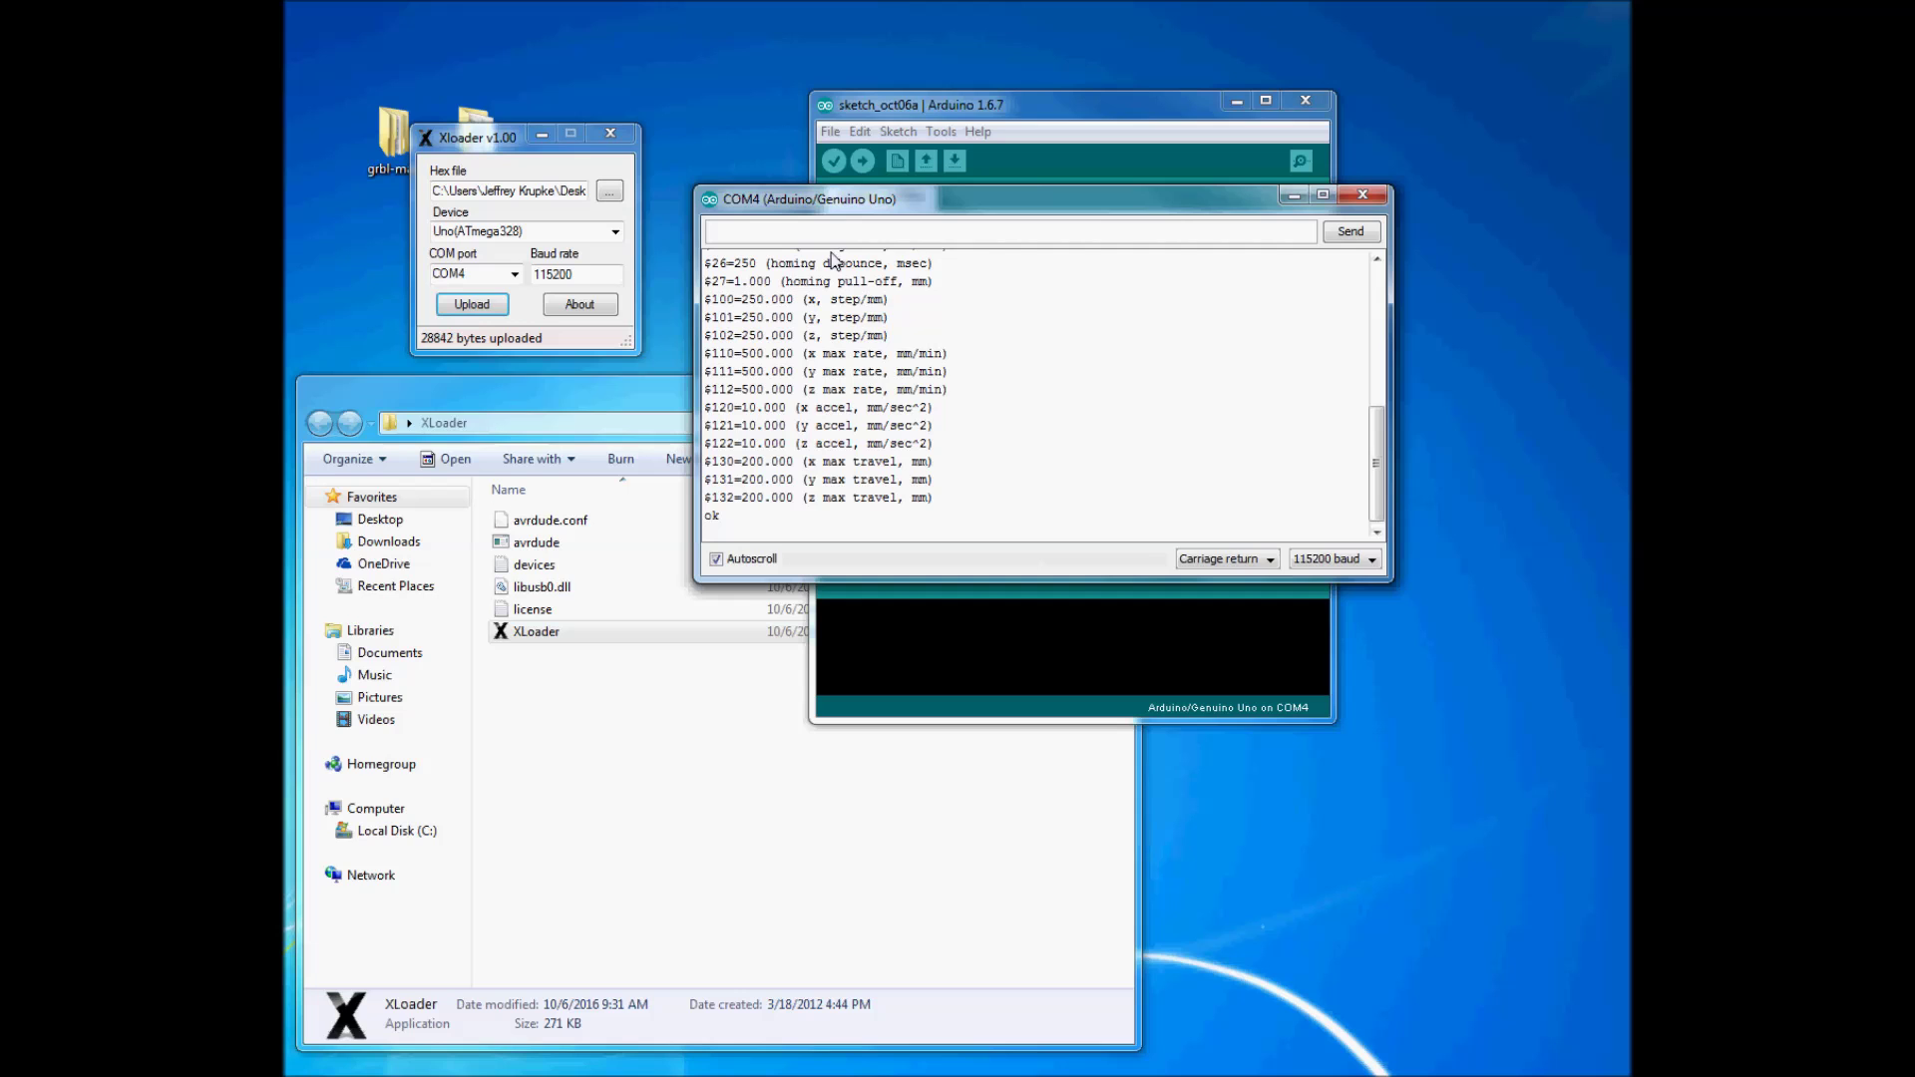
scroll(1030, 477, up, 10)
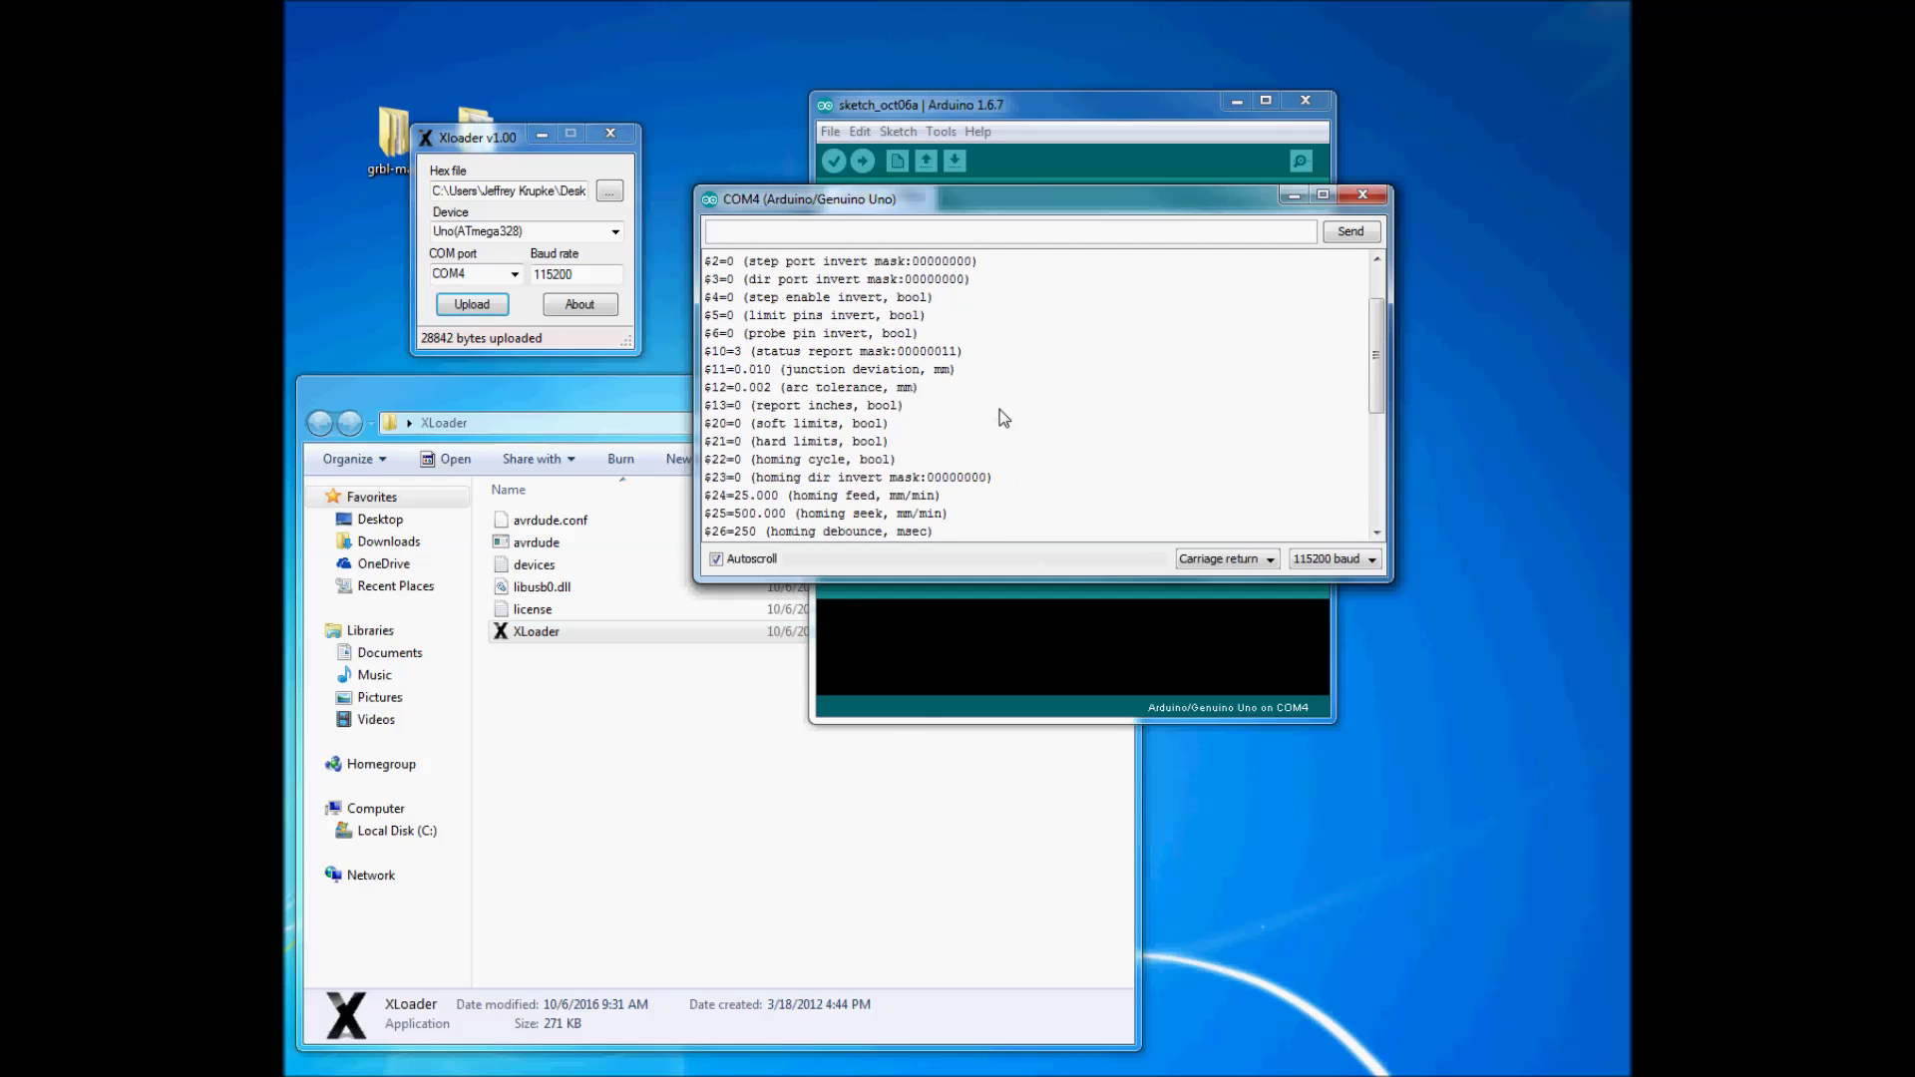
scroll(1014, 417, down, 6)
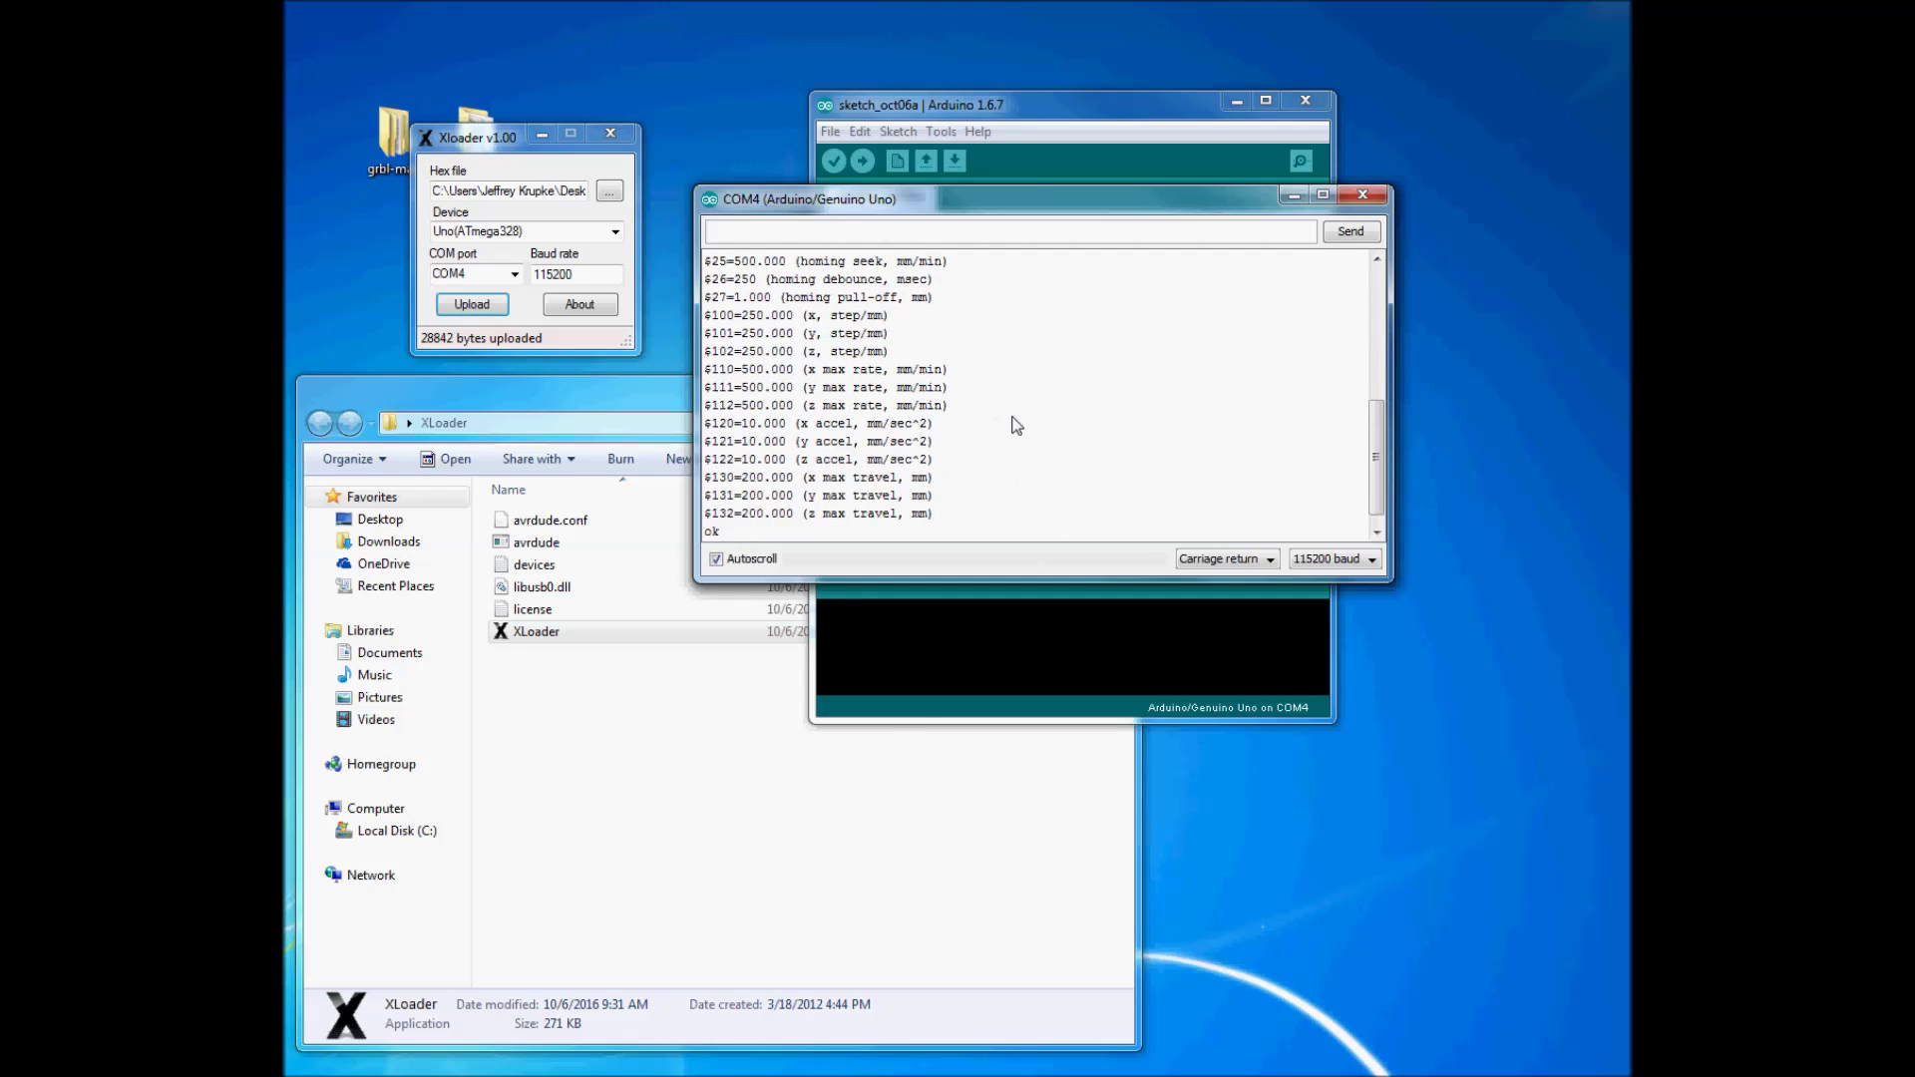
scroll(1016, 426, up, 7)
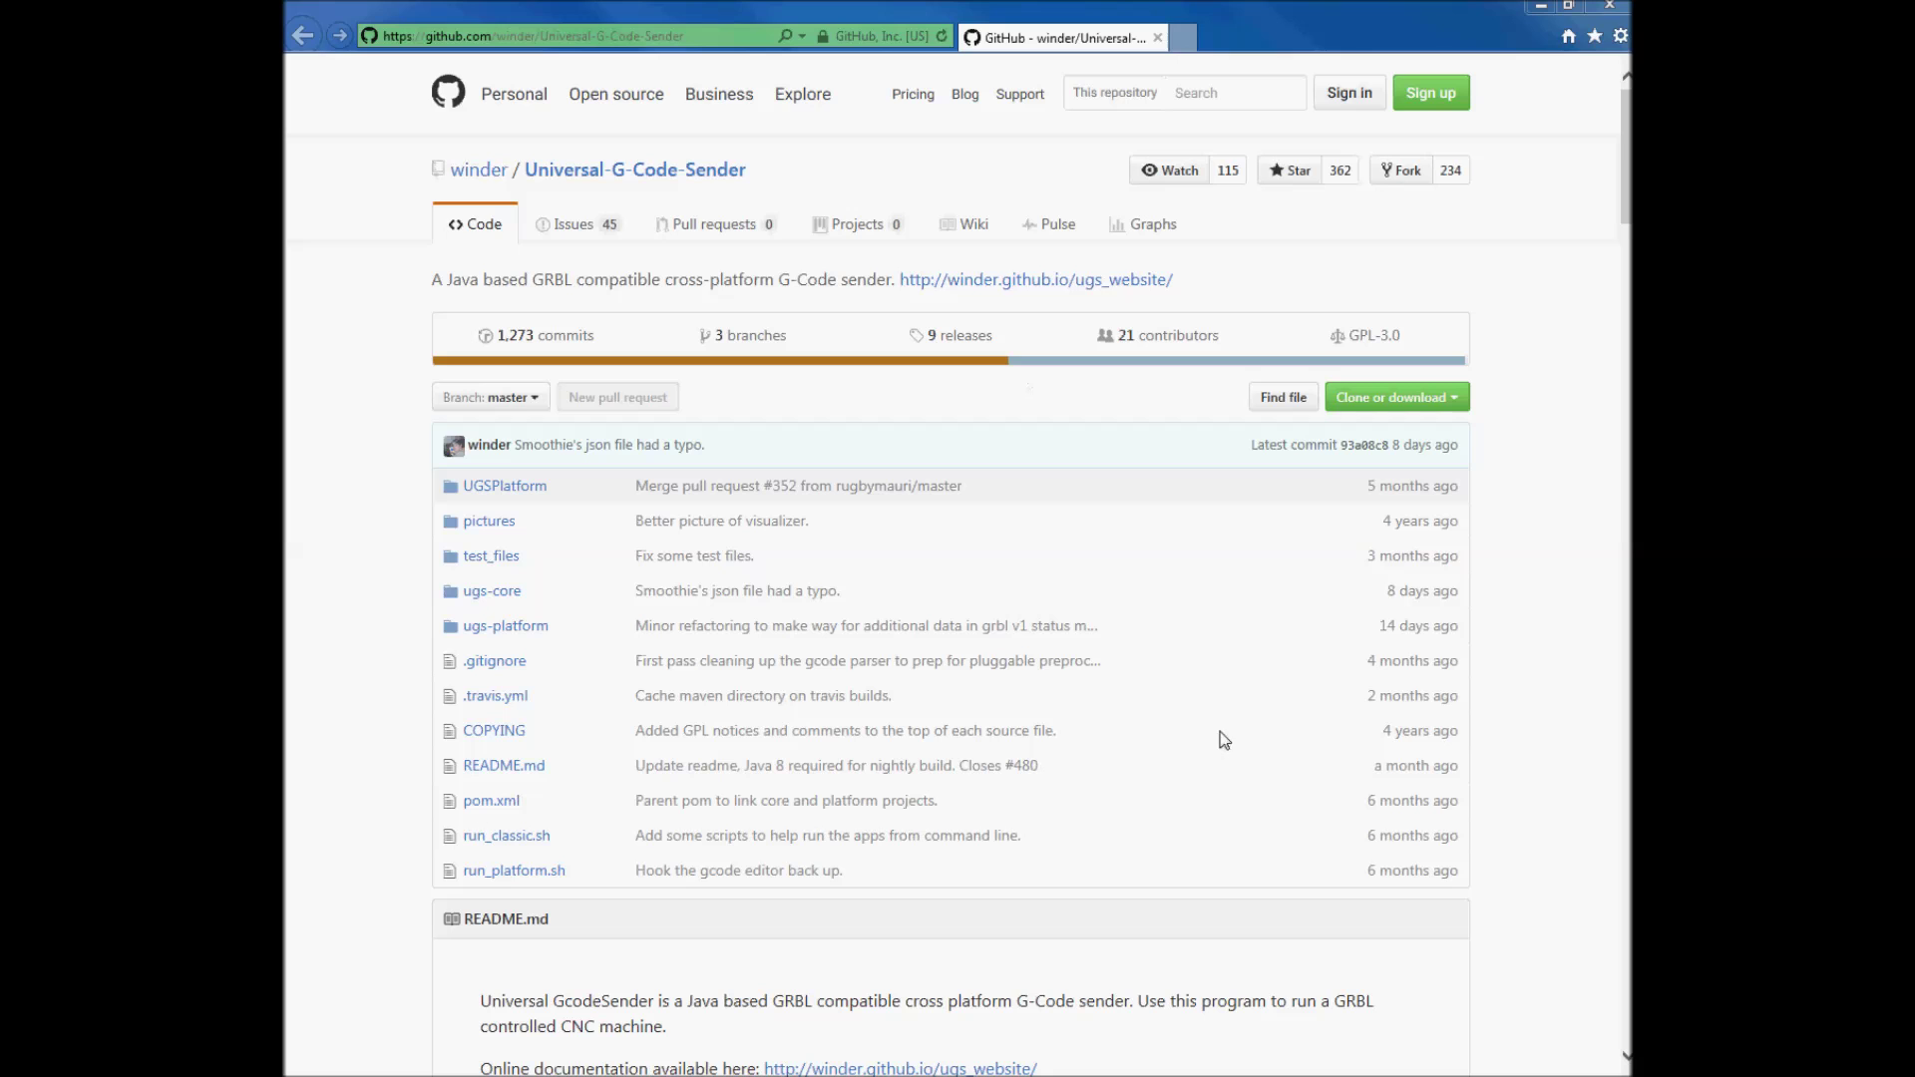
Download stable build 1.0.9 of Universal G-Code Sender from its GitHub page and save the zip in the Downloads folder.
scroll(1215, 714, down, 6)
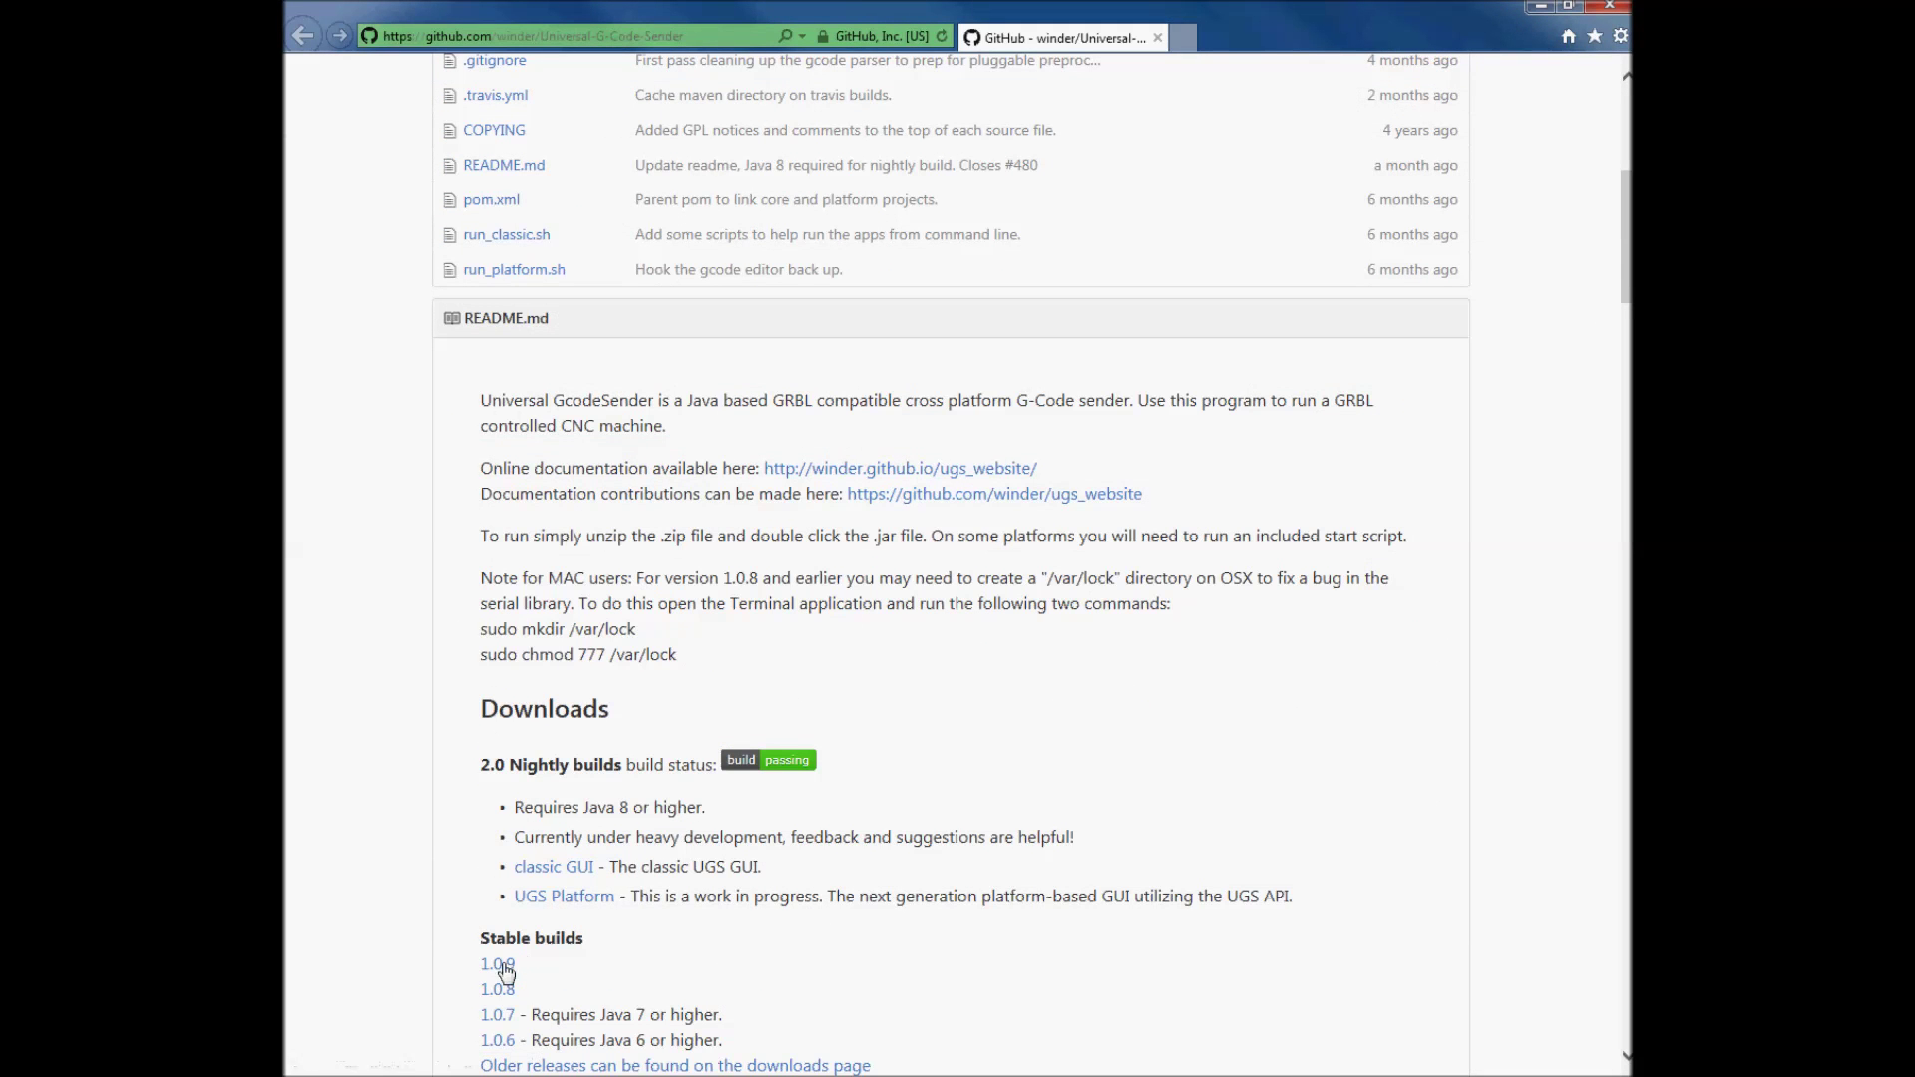
click(499, 967)
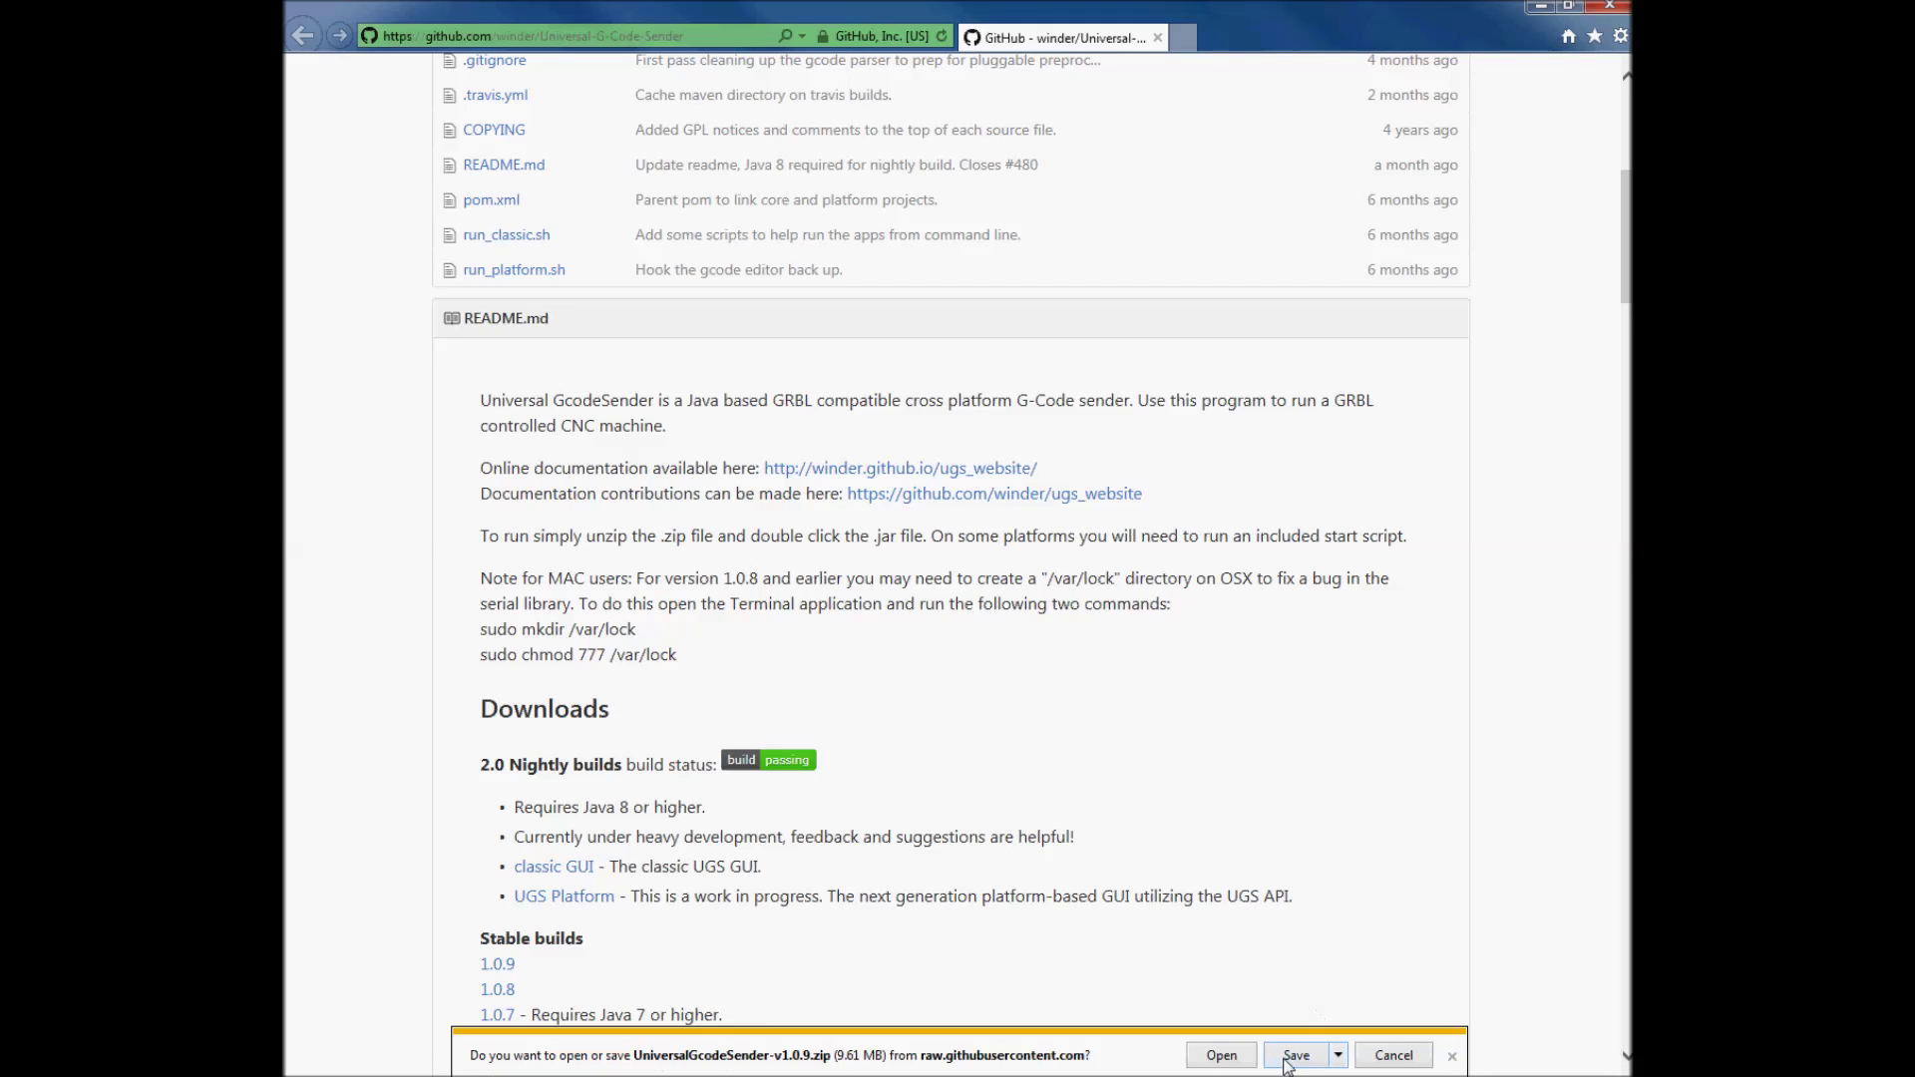
click(1338, 1055)
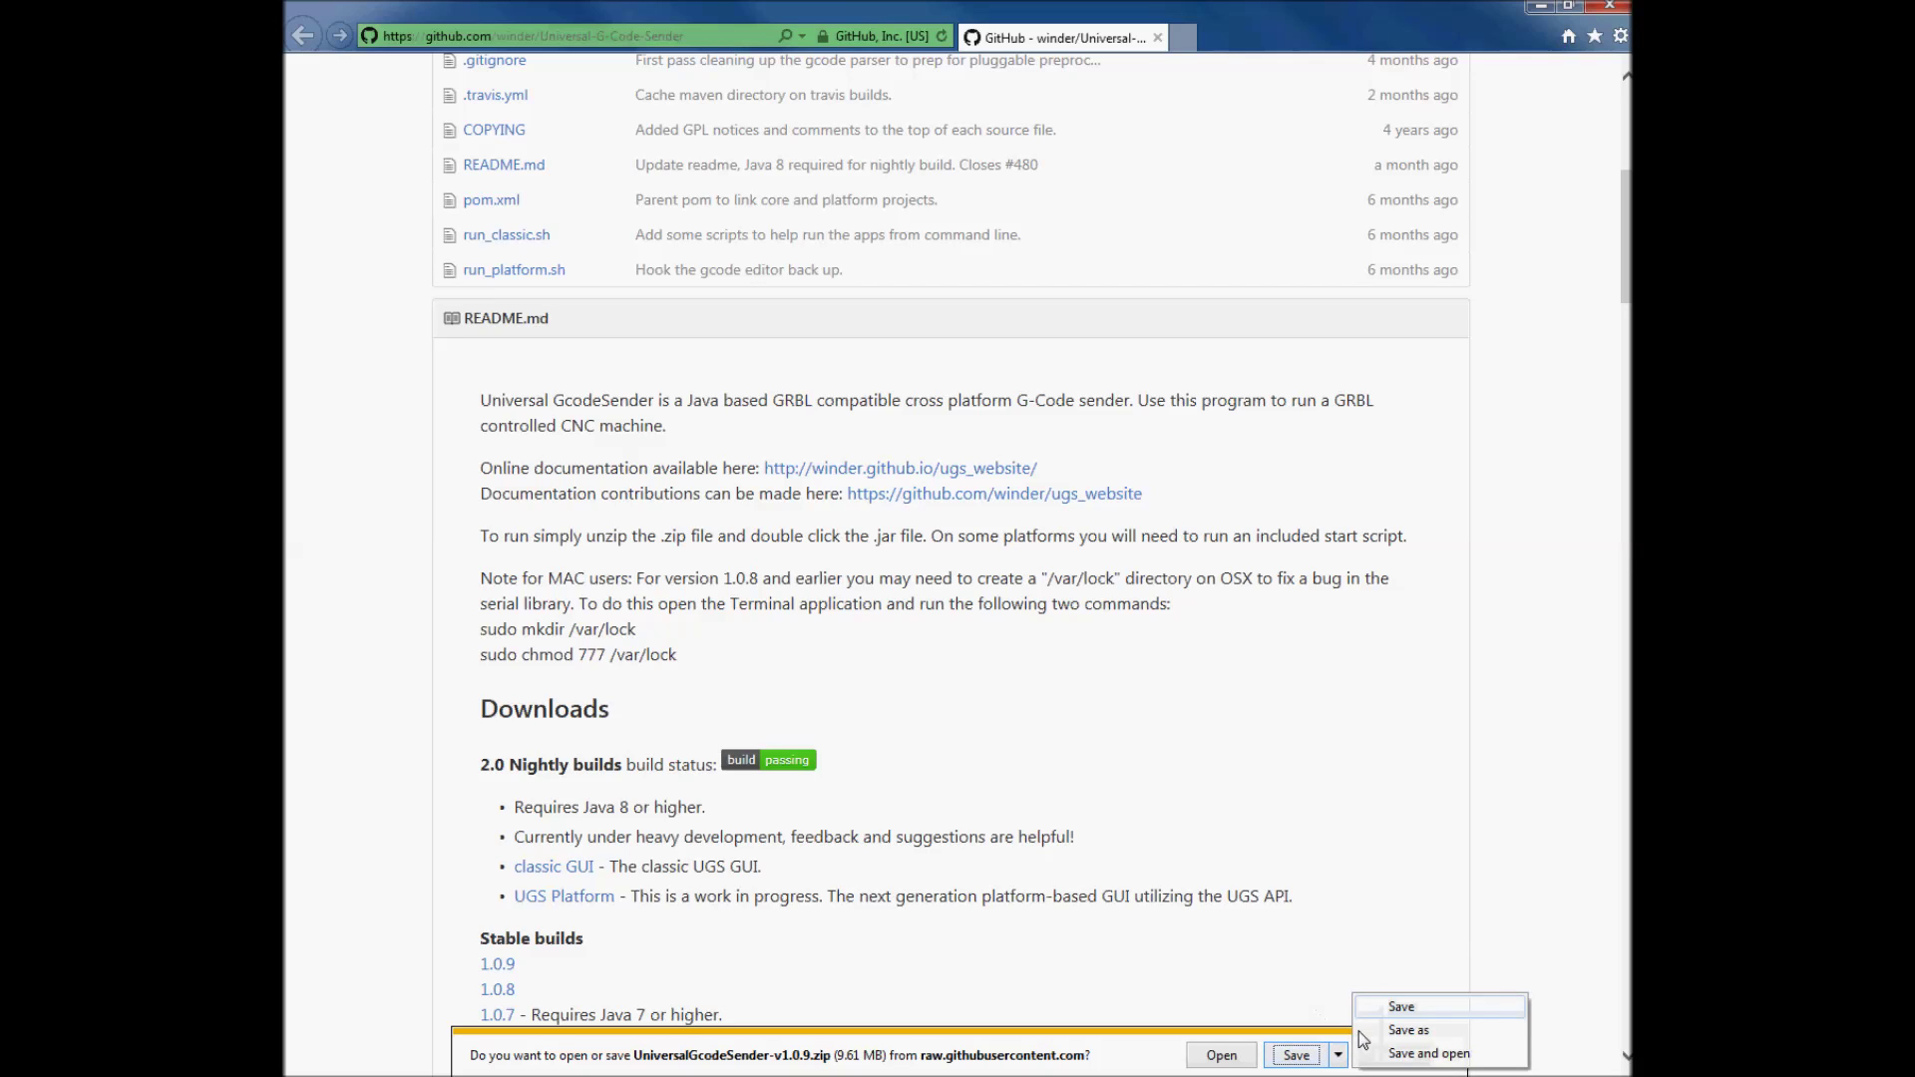
click(1402, 1032)
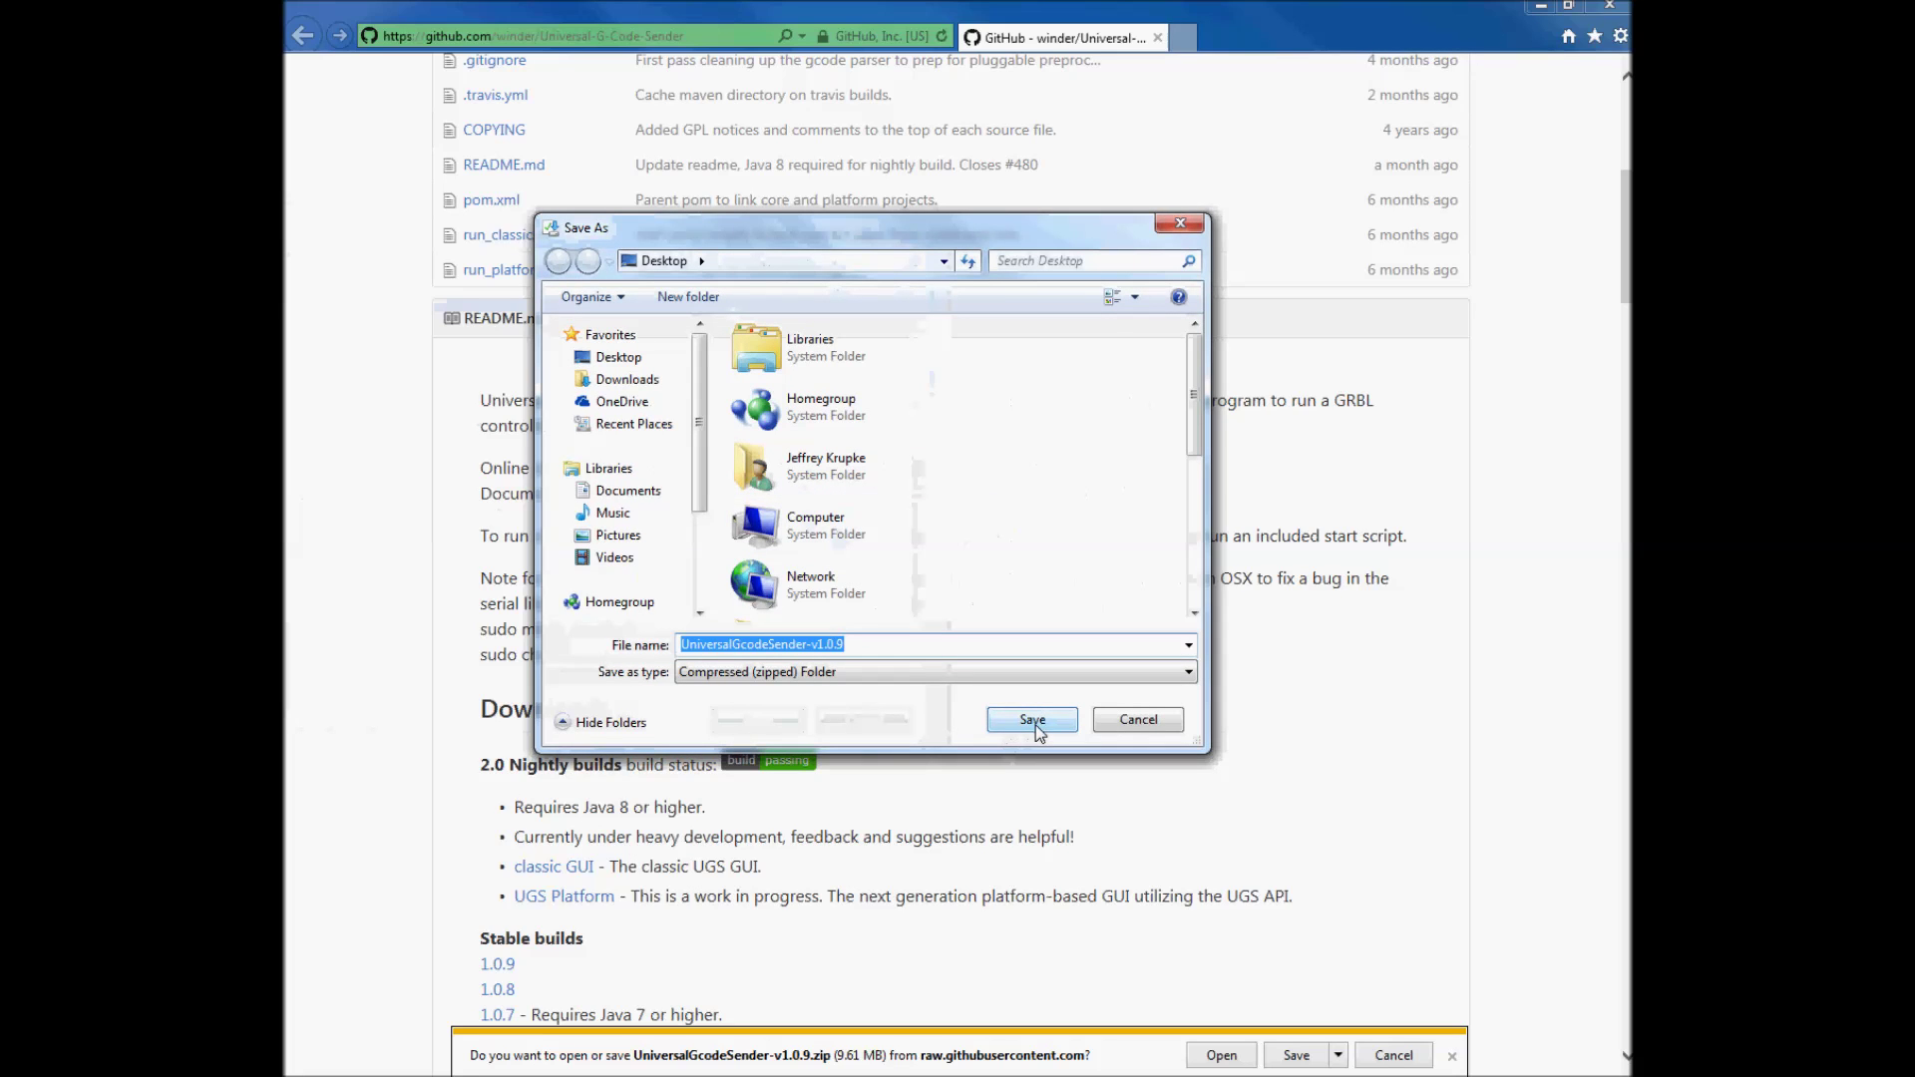
click(634, 381)
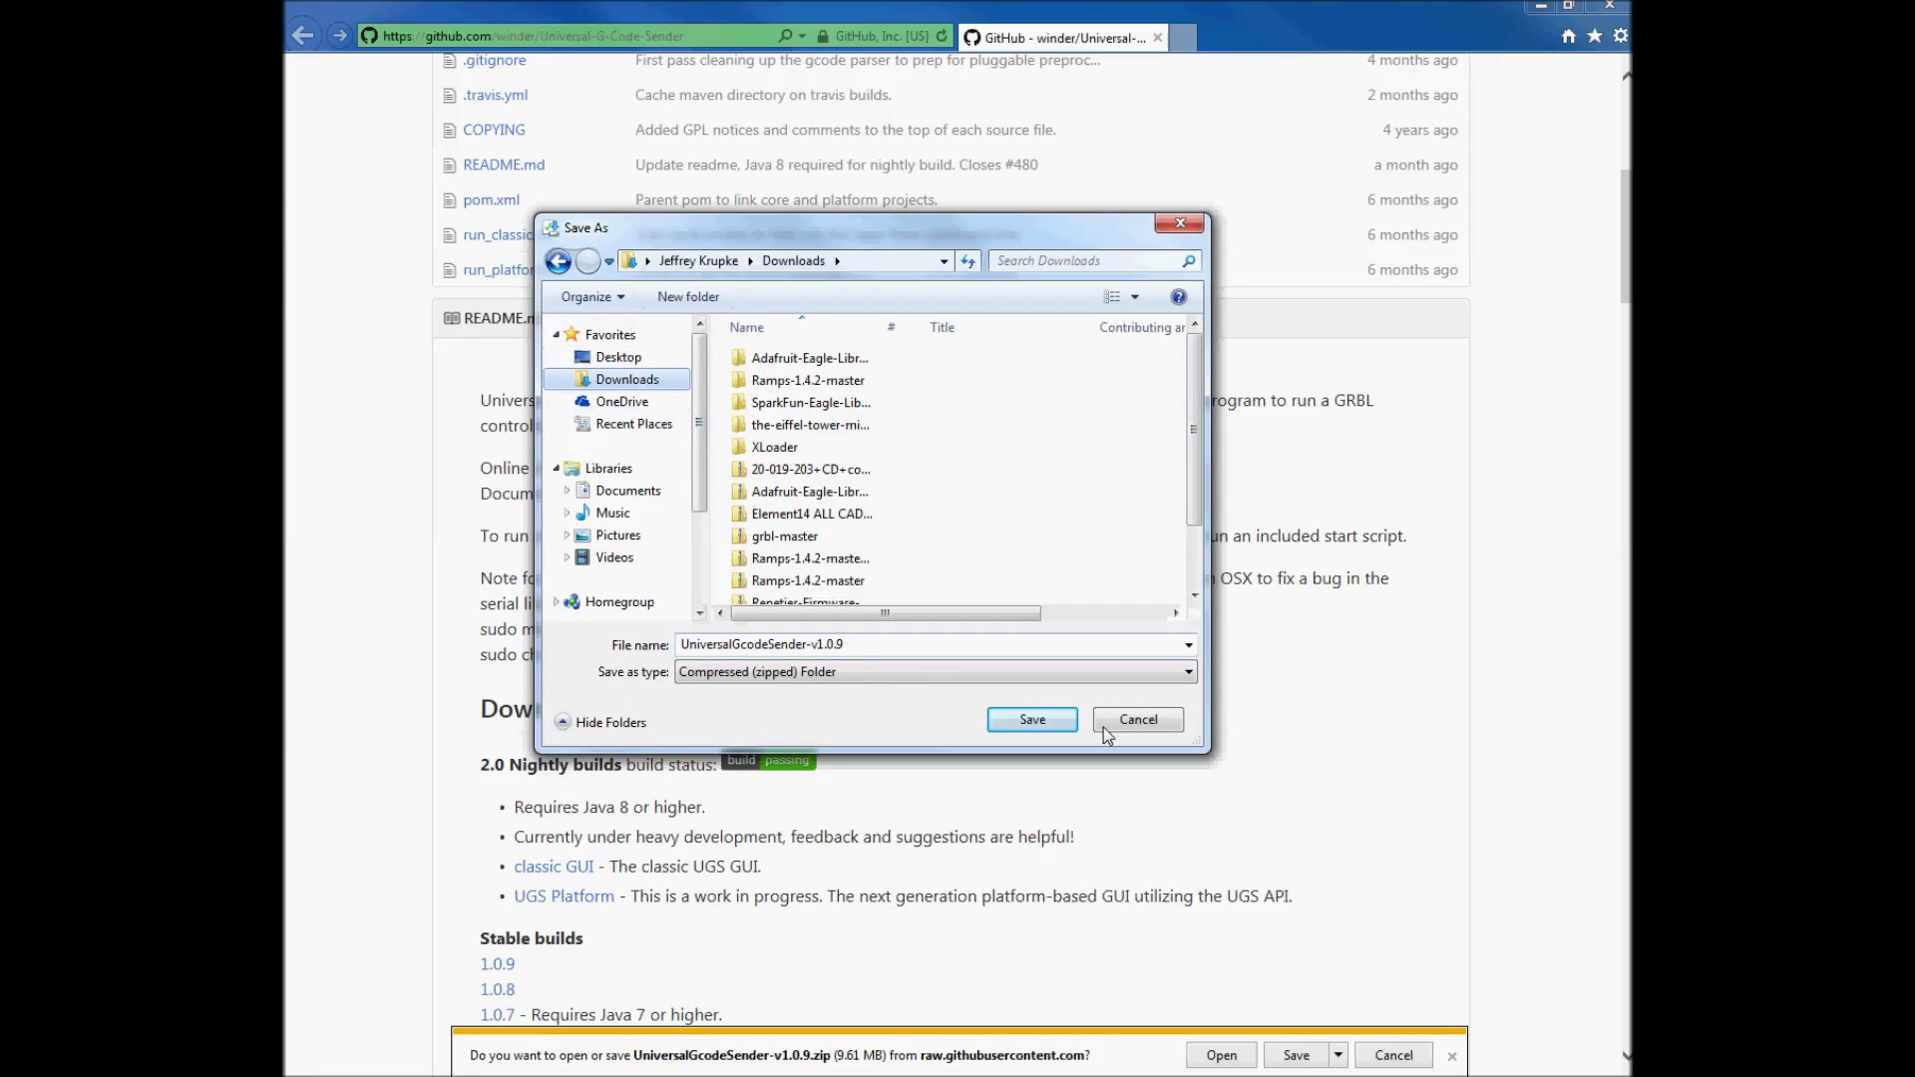
click(1047, 722)
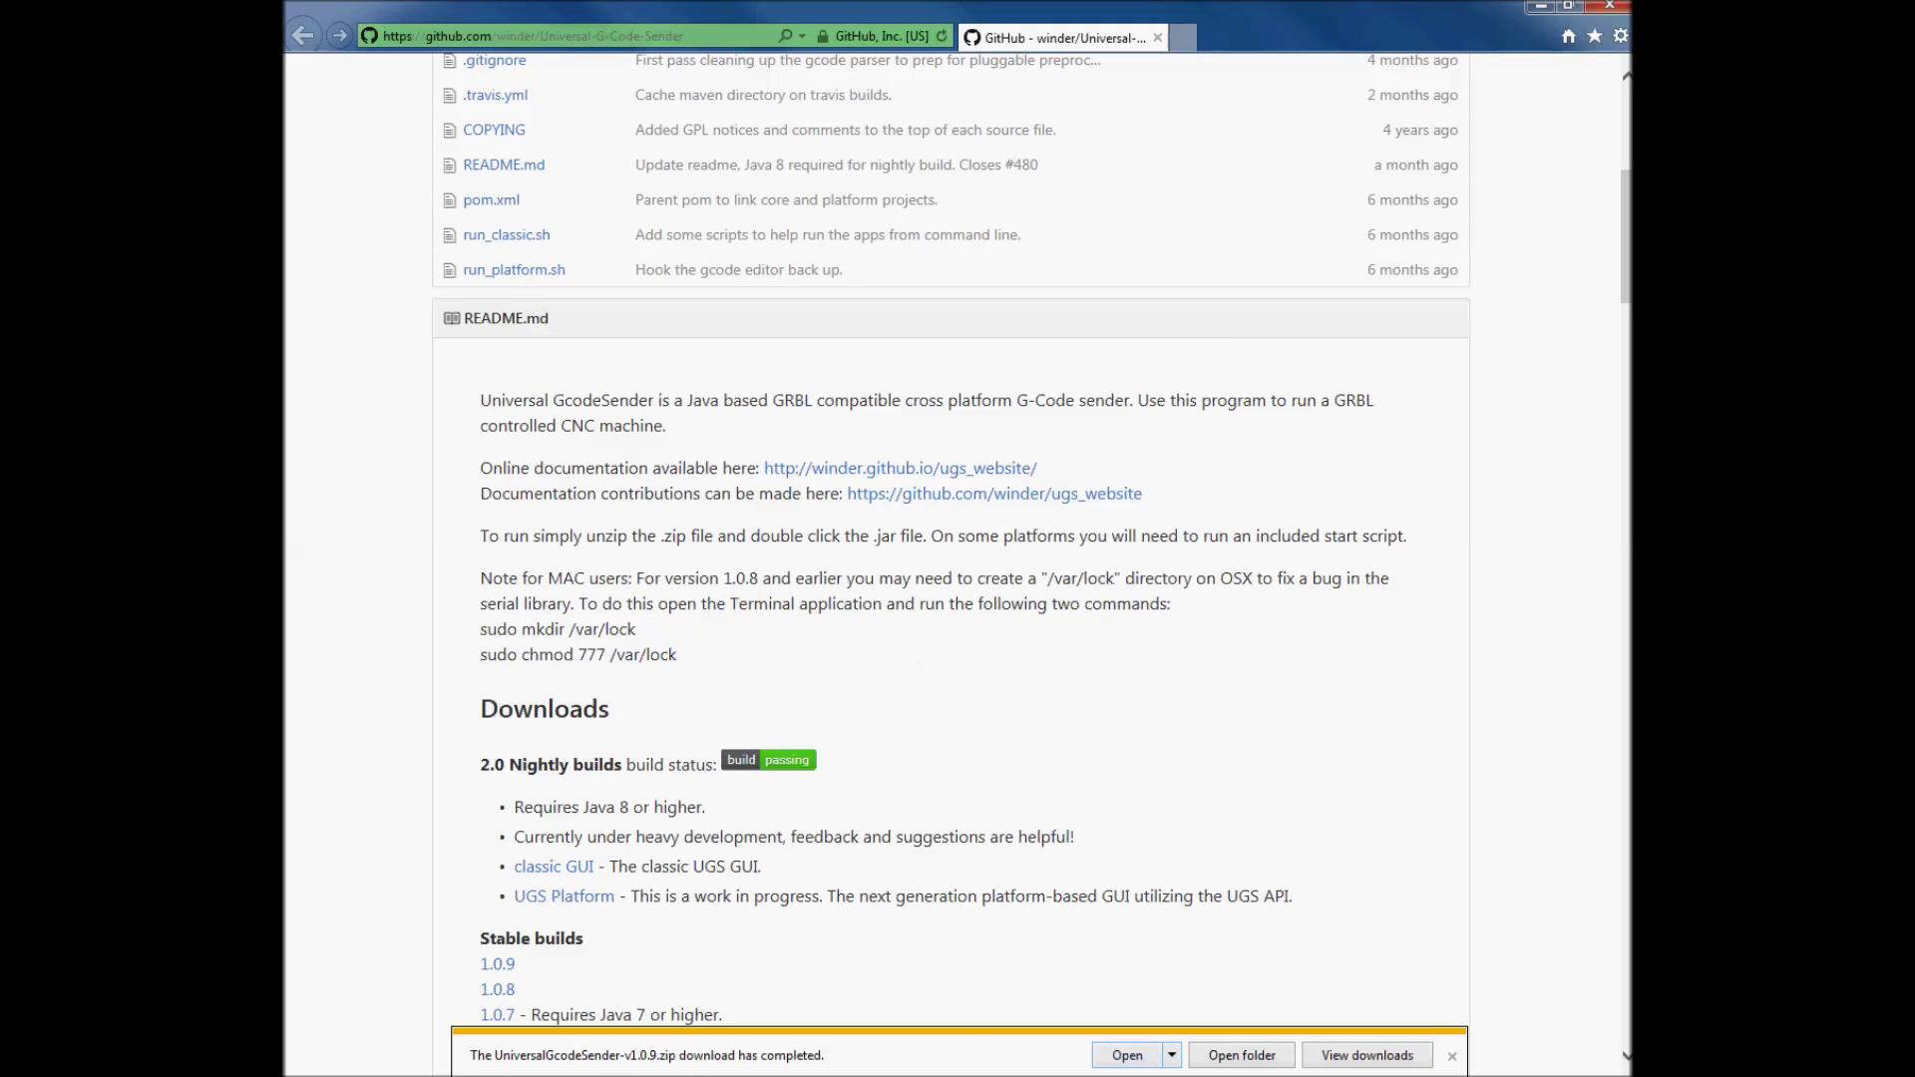
Open the downloaded UniversalGcodeSender-v1.0.9 zip and a Desktop folder window, and close both windows and the GitHub page.
click(1125, 1055)
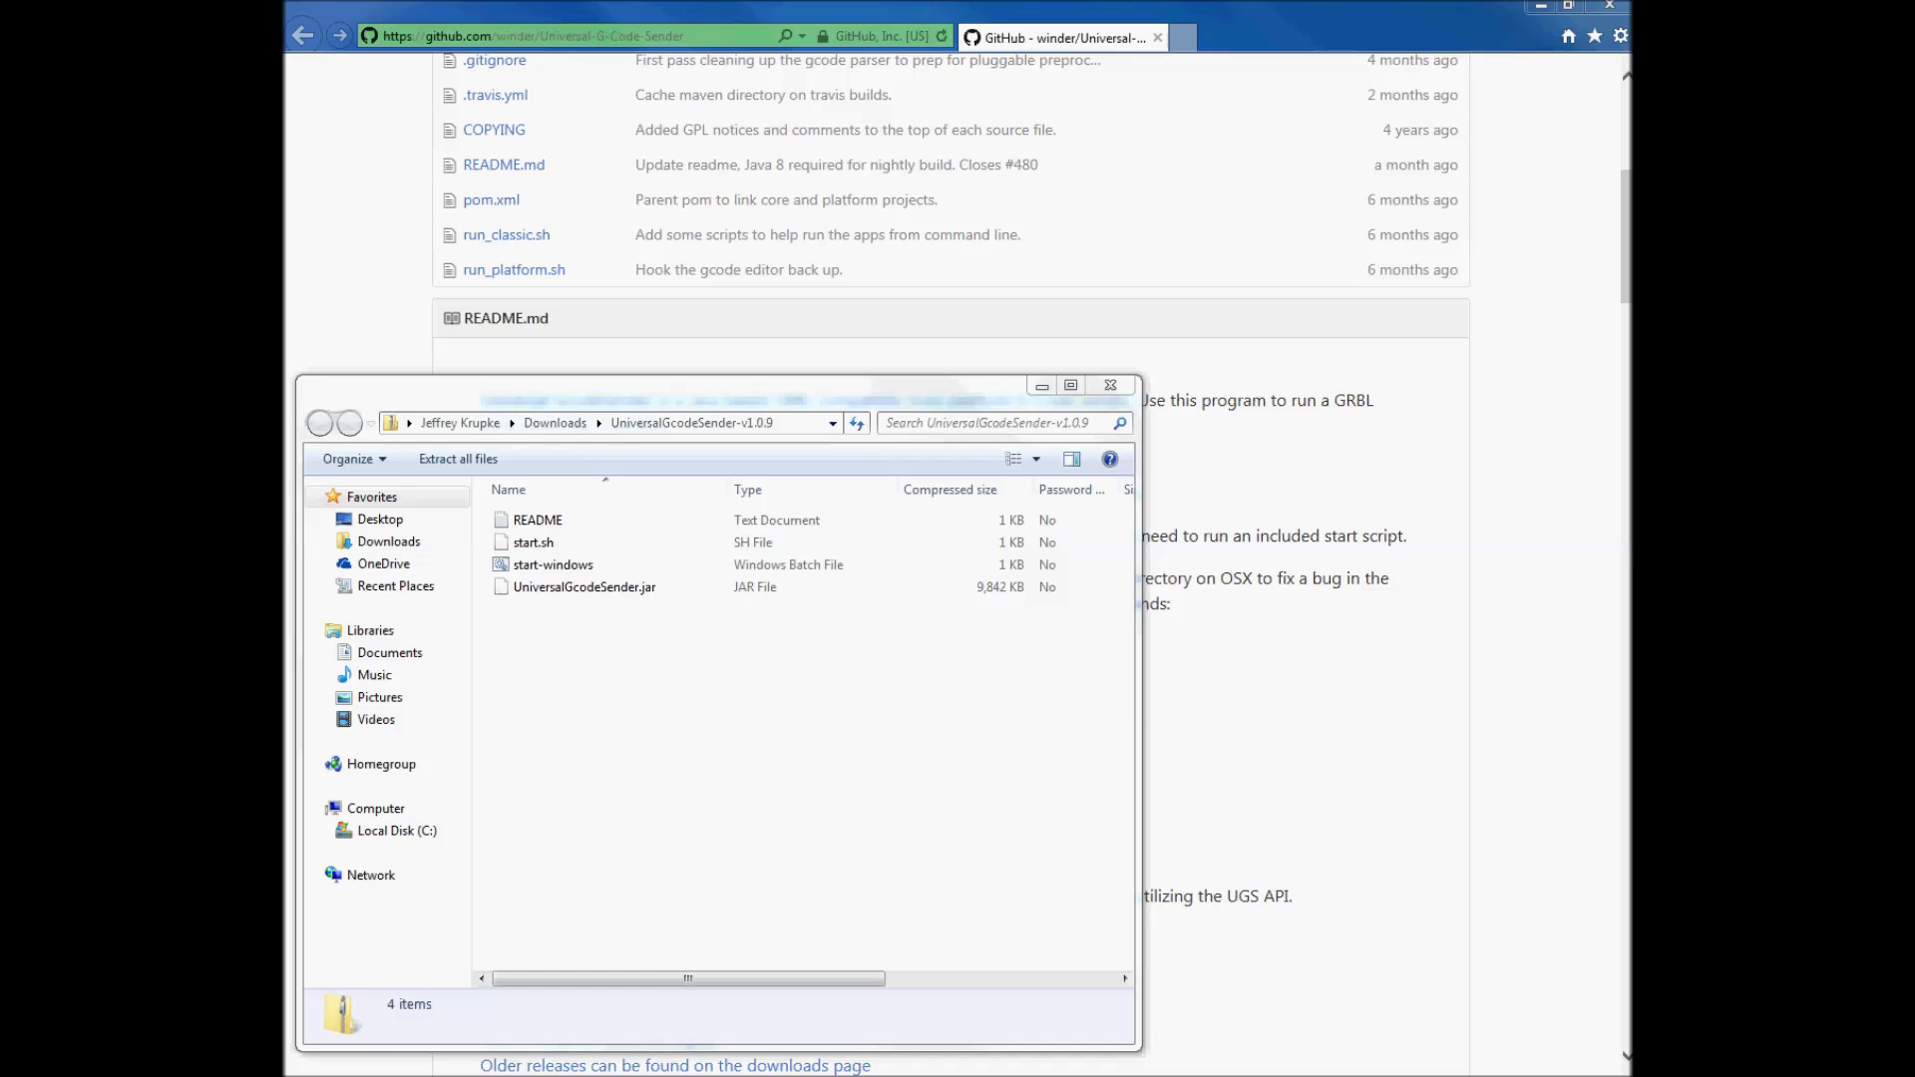
key(ctrl+n)
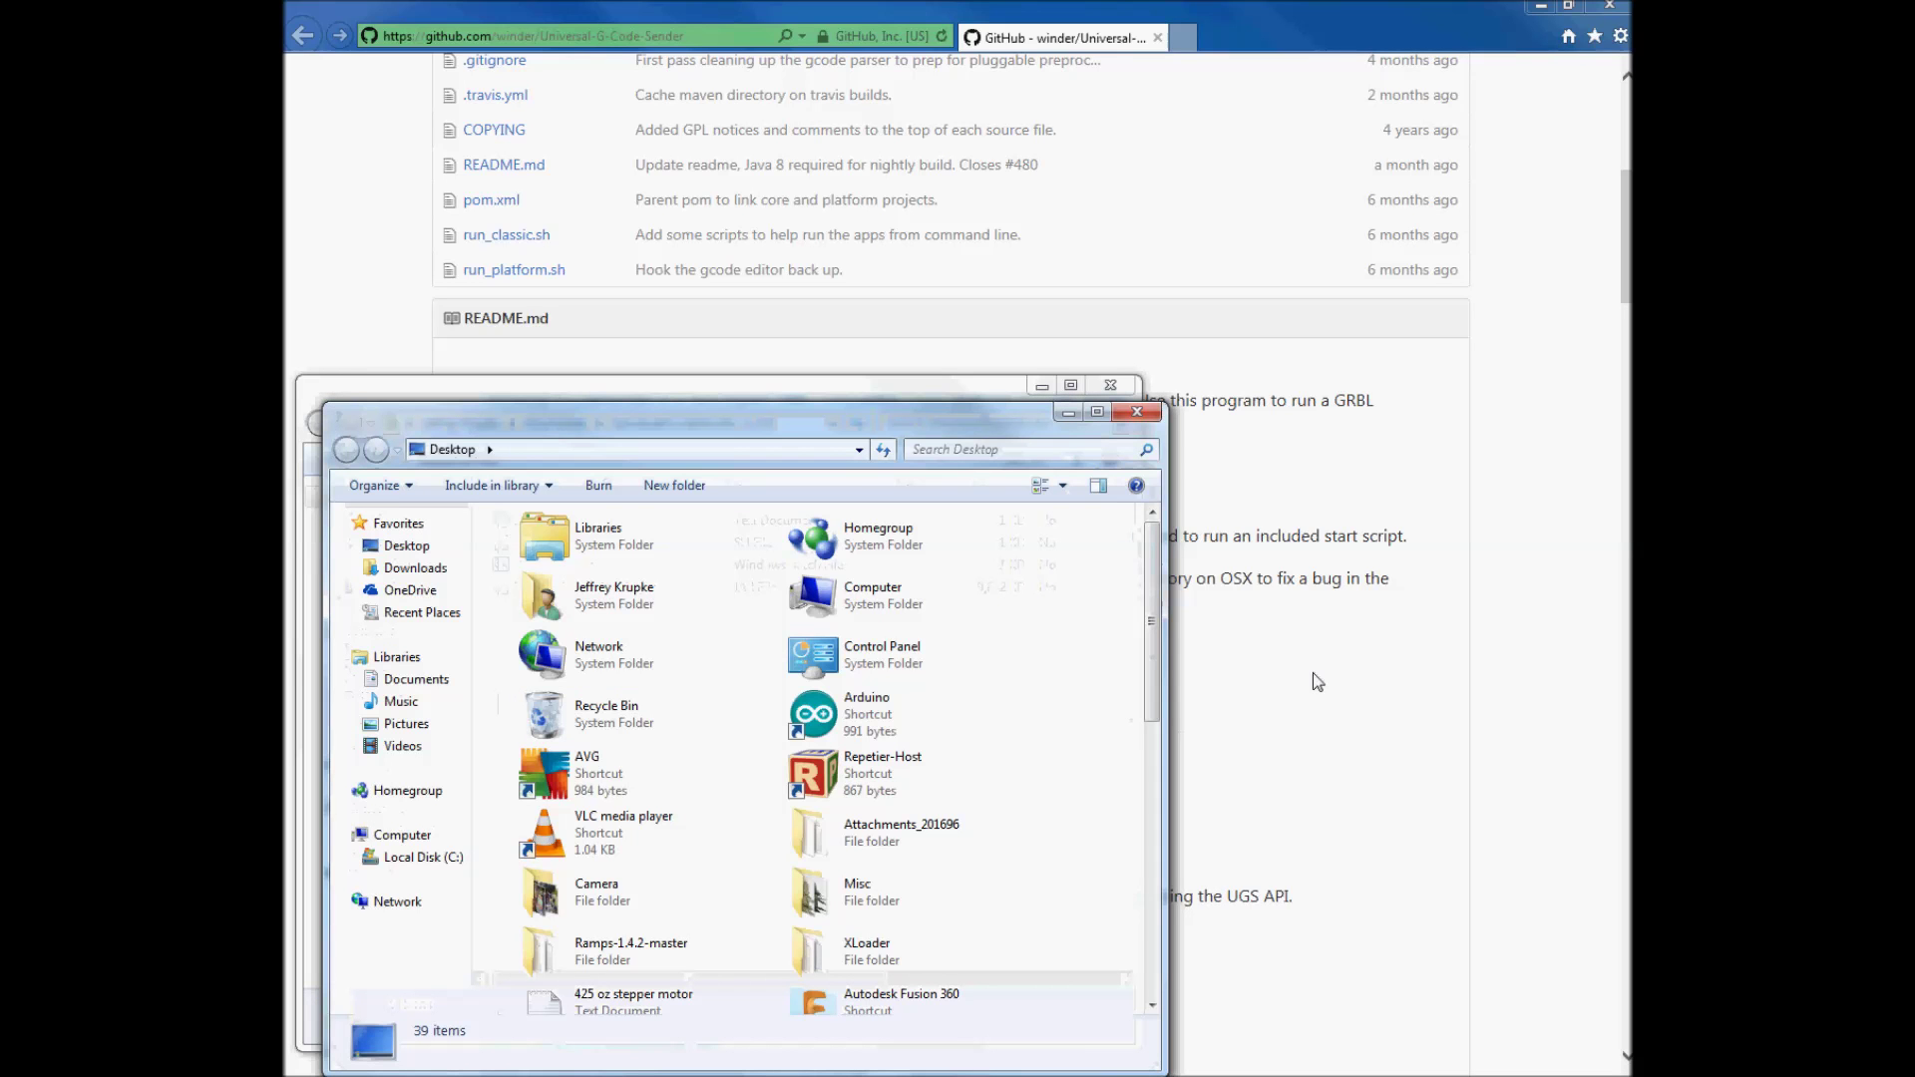
click(1137, 411)
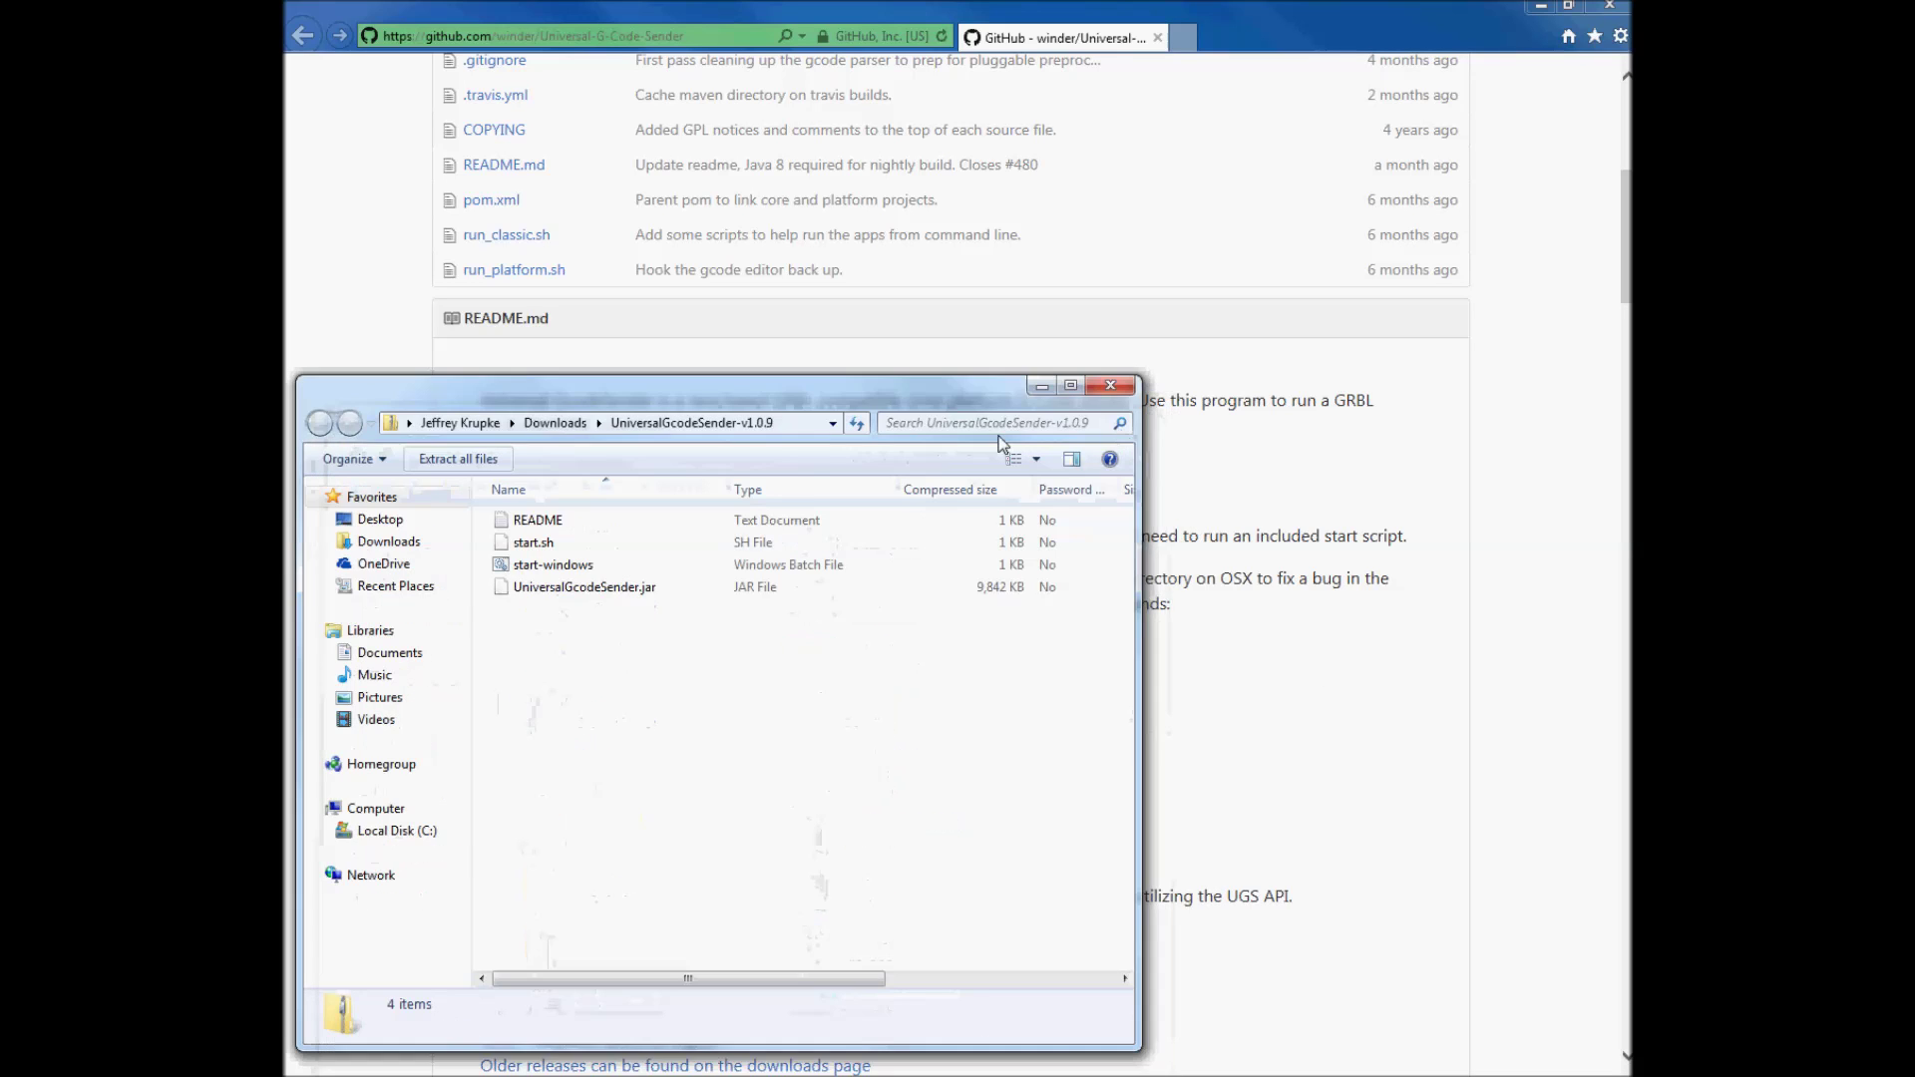
click(1124, 403)
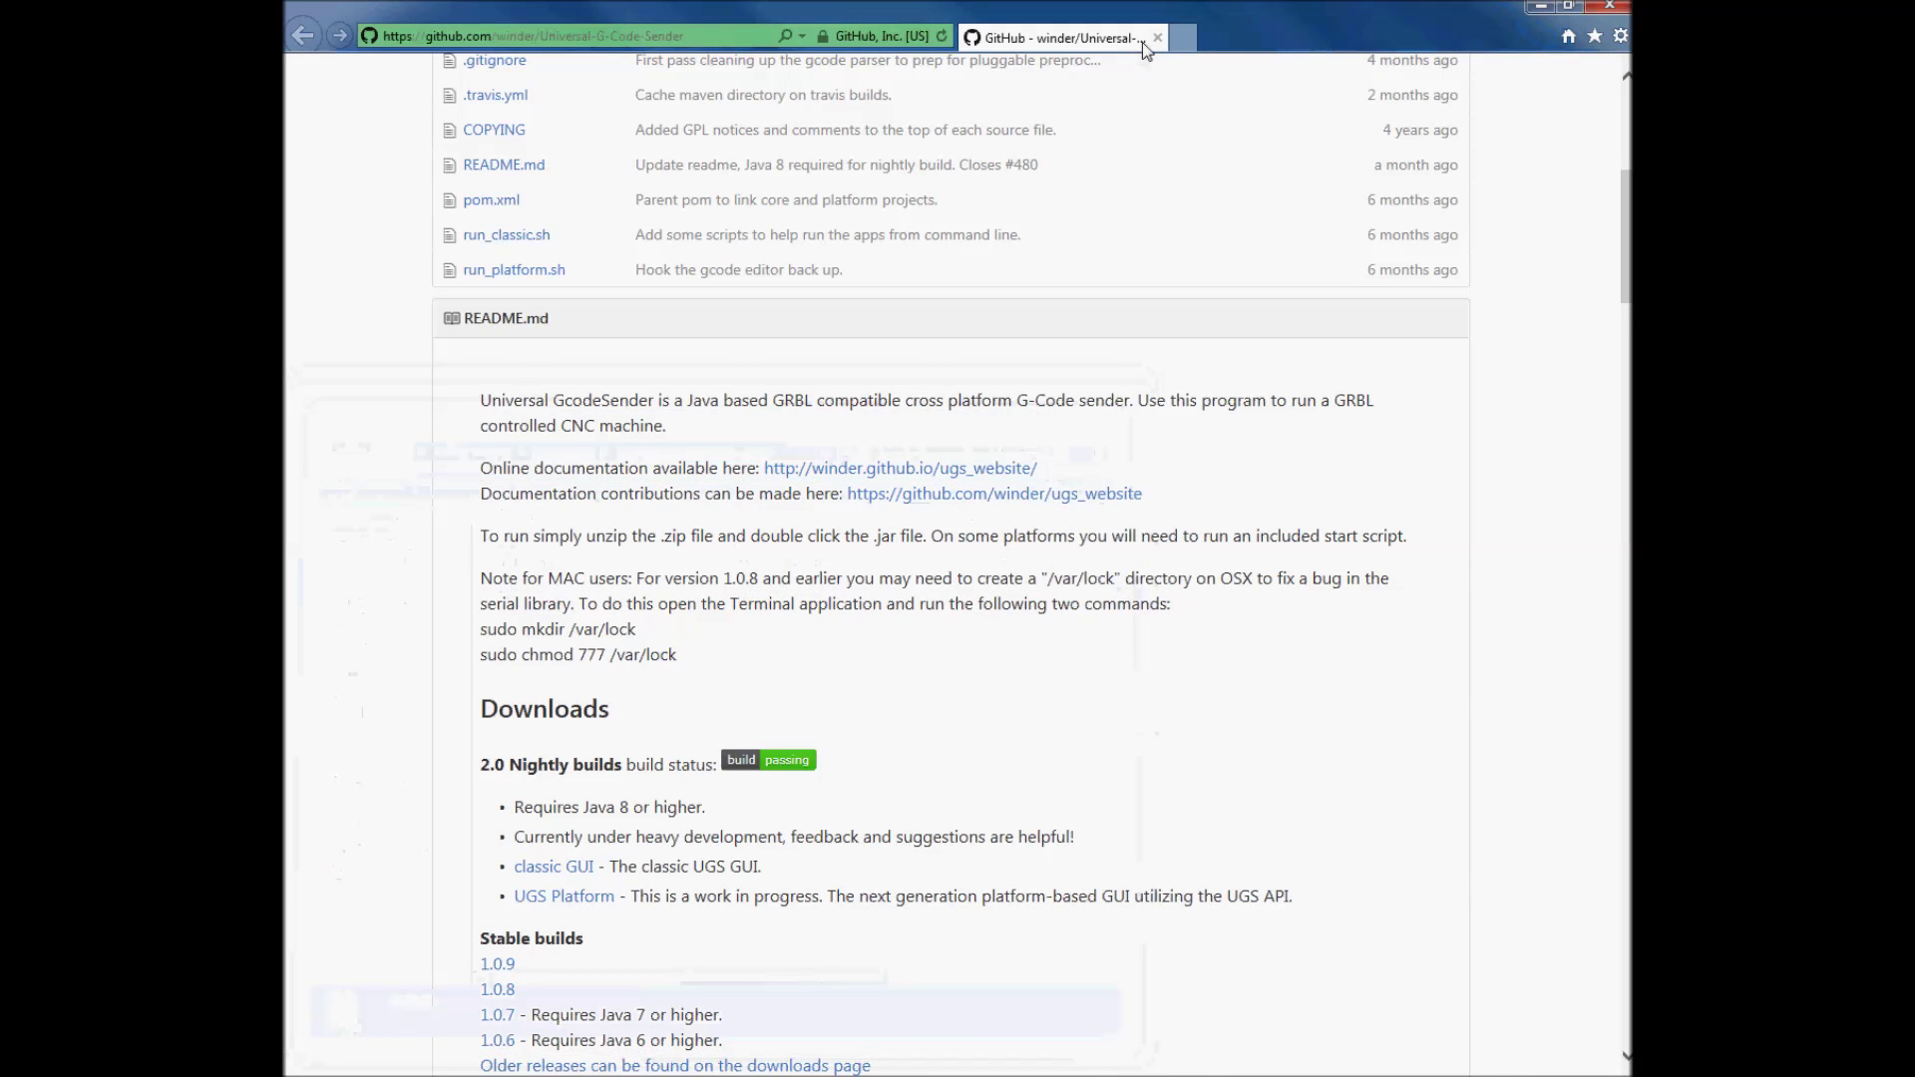
click(1157, 38)
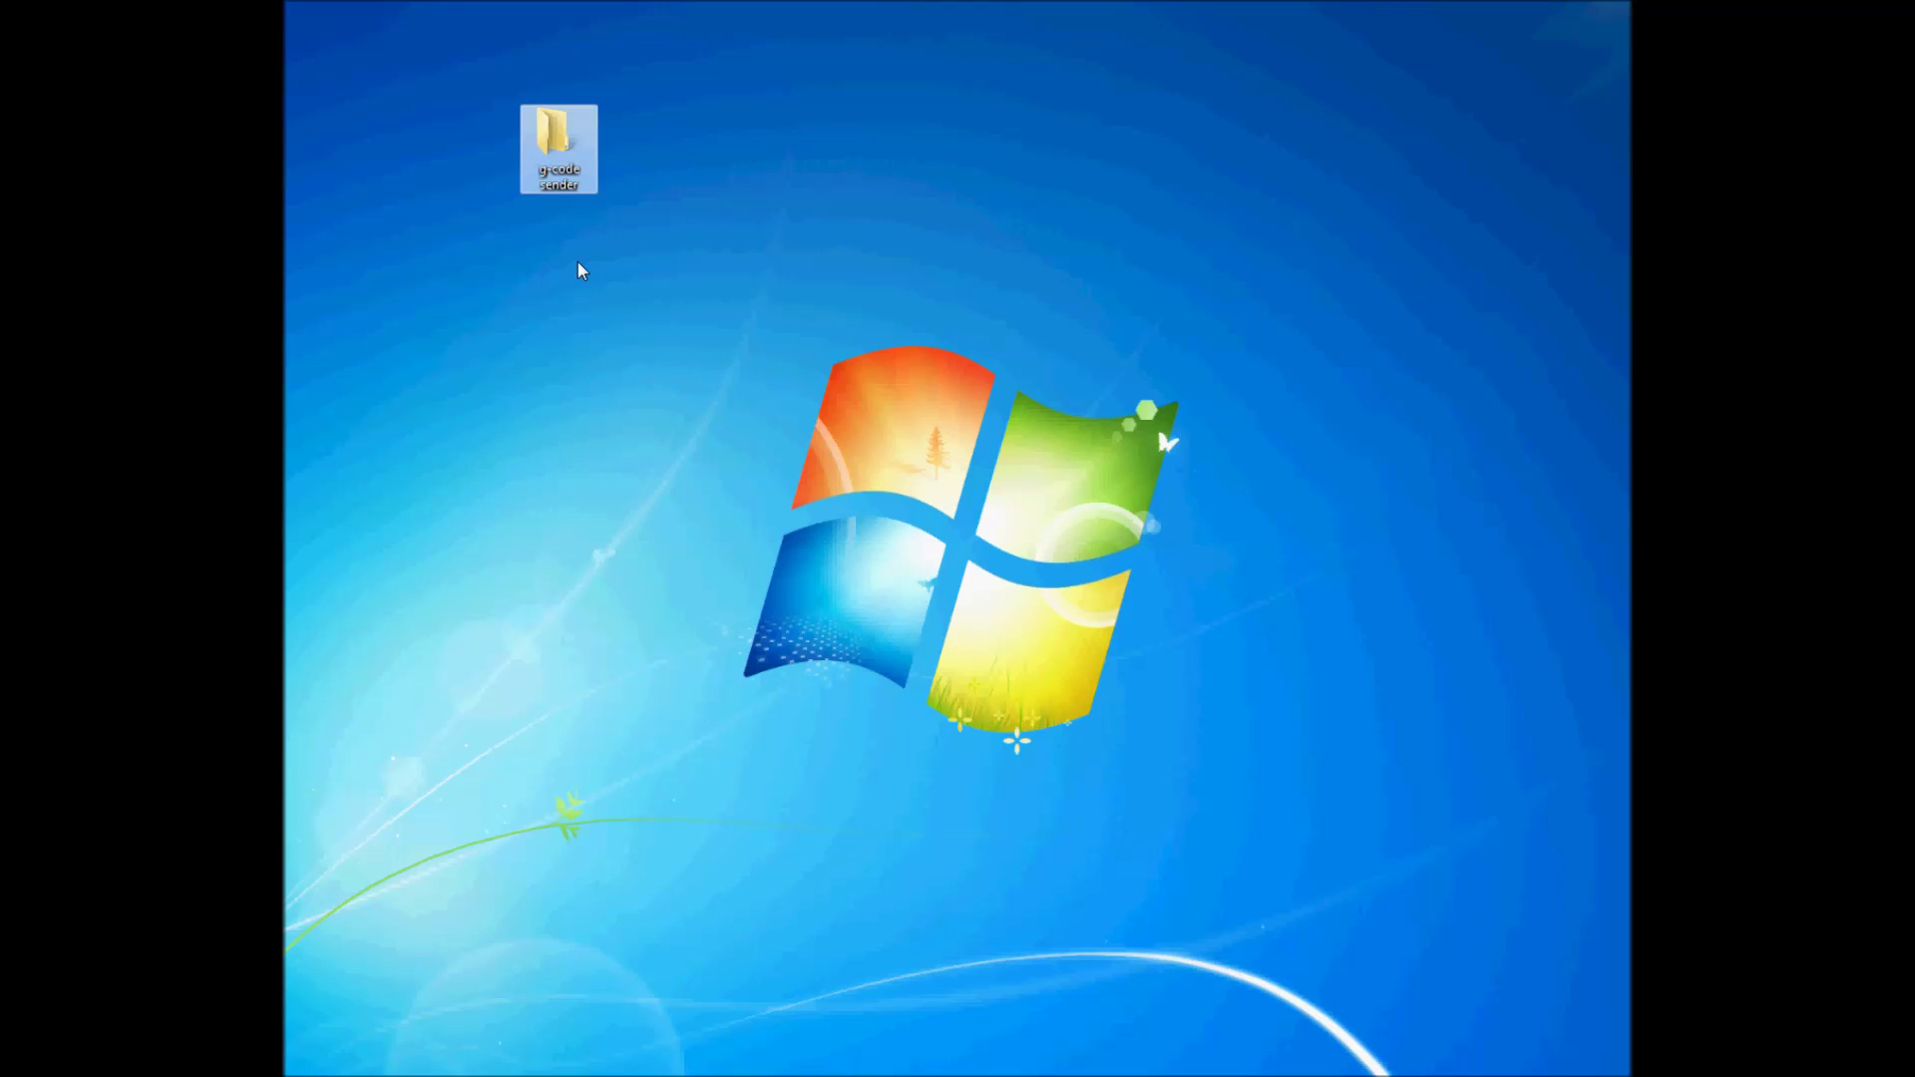
Launch UniversalGcodeSender.jar from the g-code sender folder on the desktop.
right_click(562, 152)
click(542, 152)
double_click(547, 155)
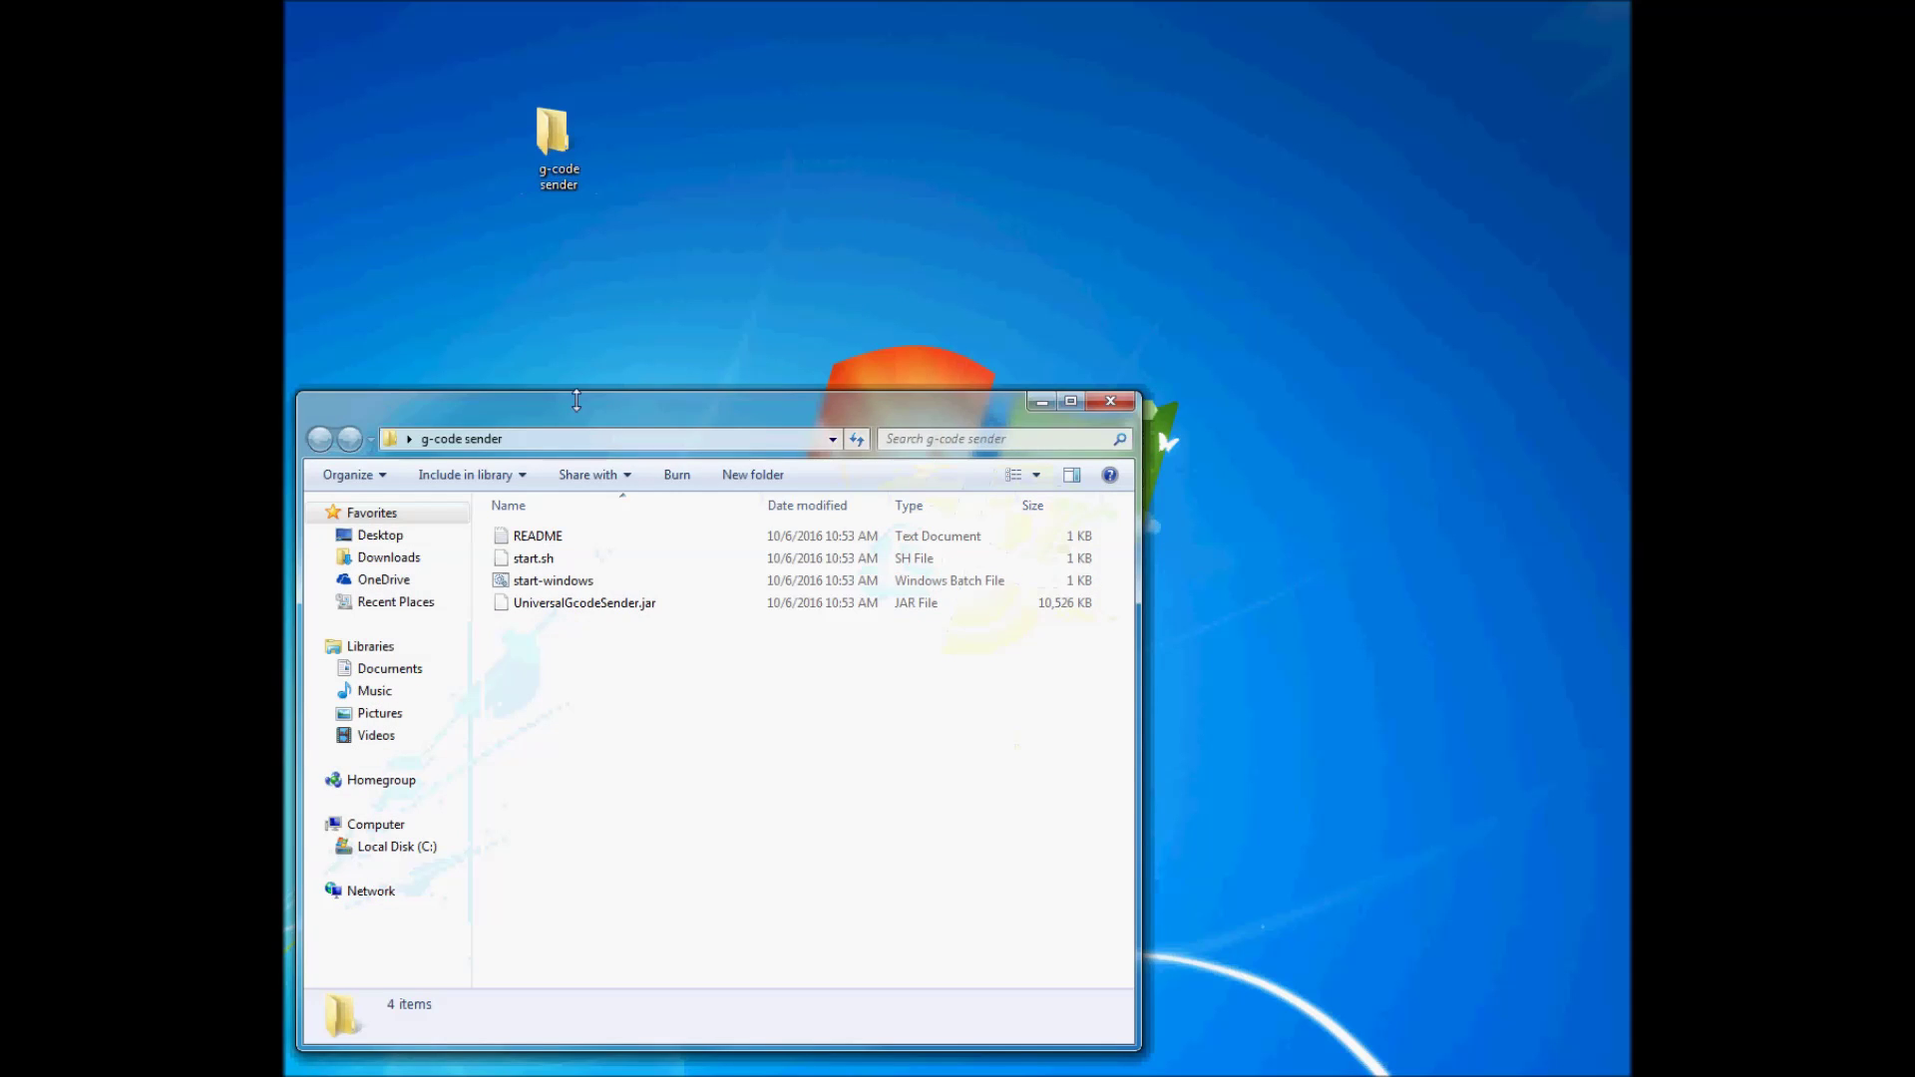
double_click(613, 603)
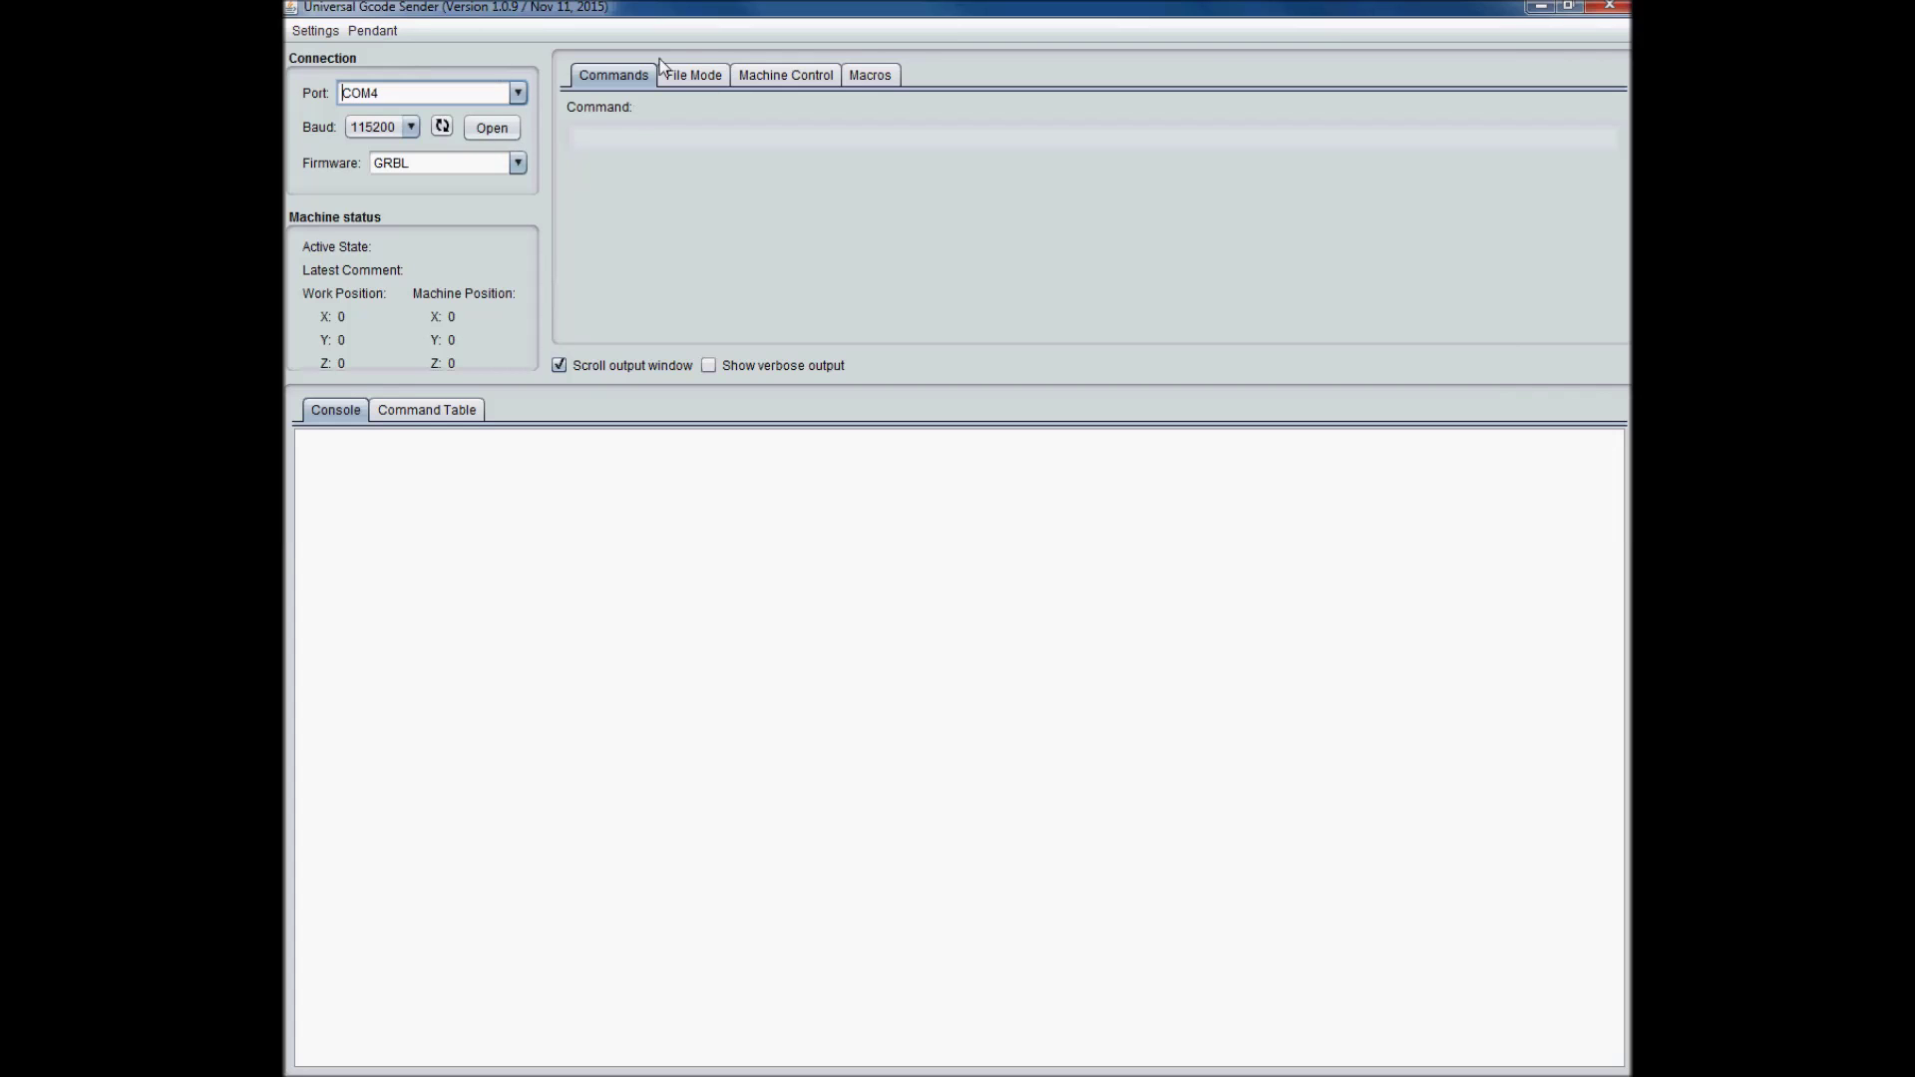
Connect to the GRBL board on COM4 at 115200 baud and jog the Y axis twice in the positive direction by 1 mm.
click(711, 76)
click(768, 76)
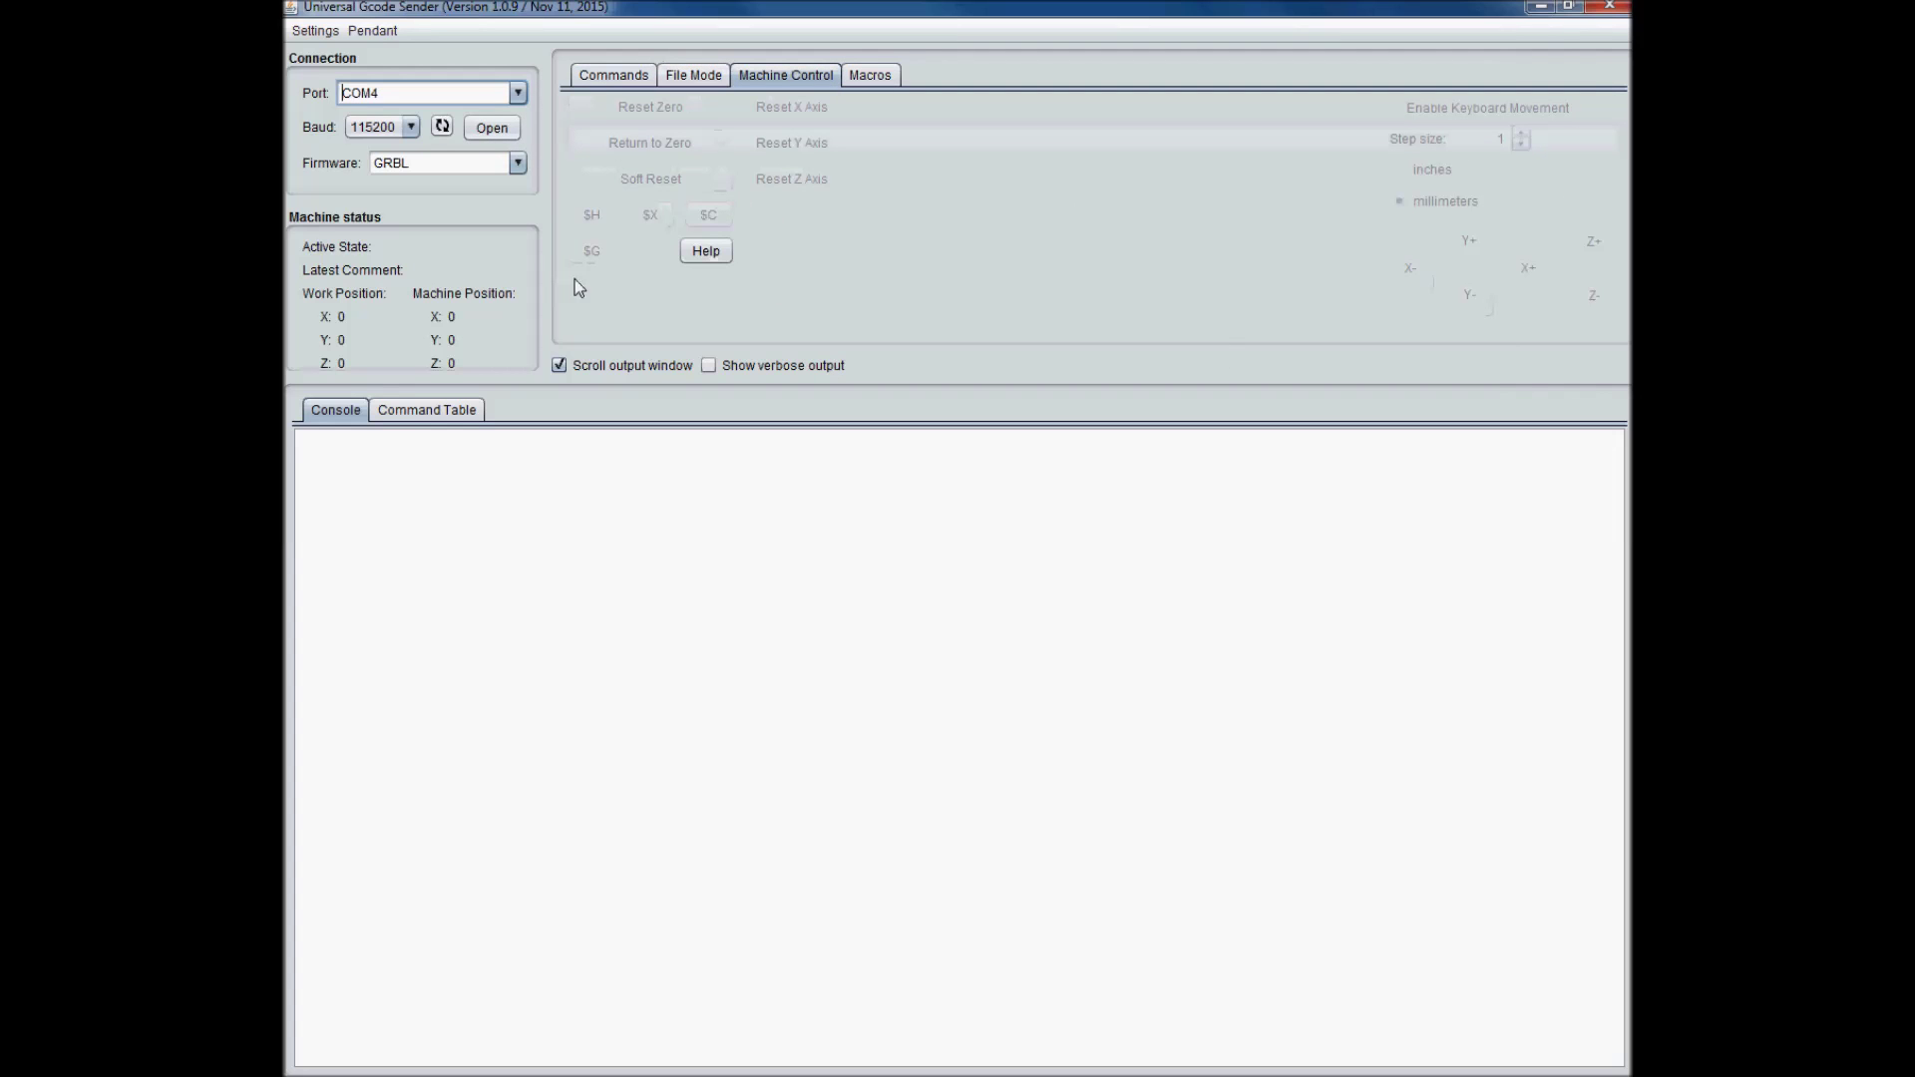
click(492, 128)
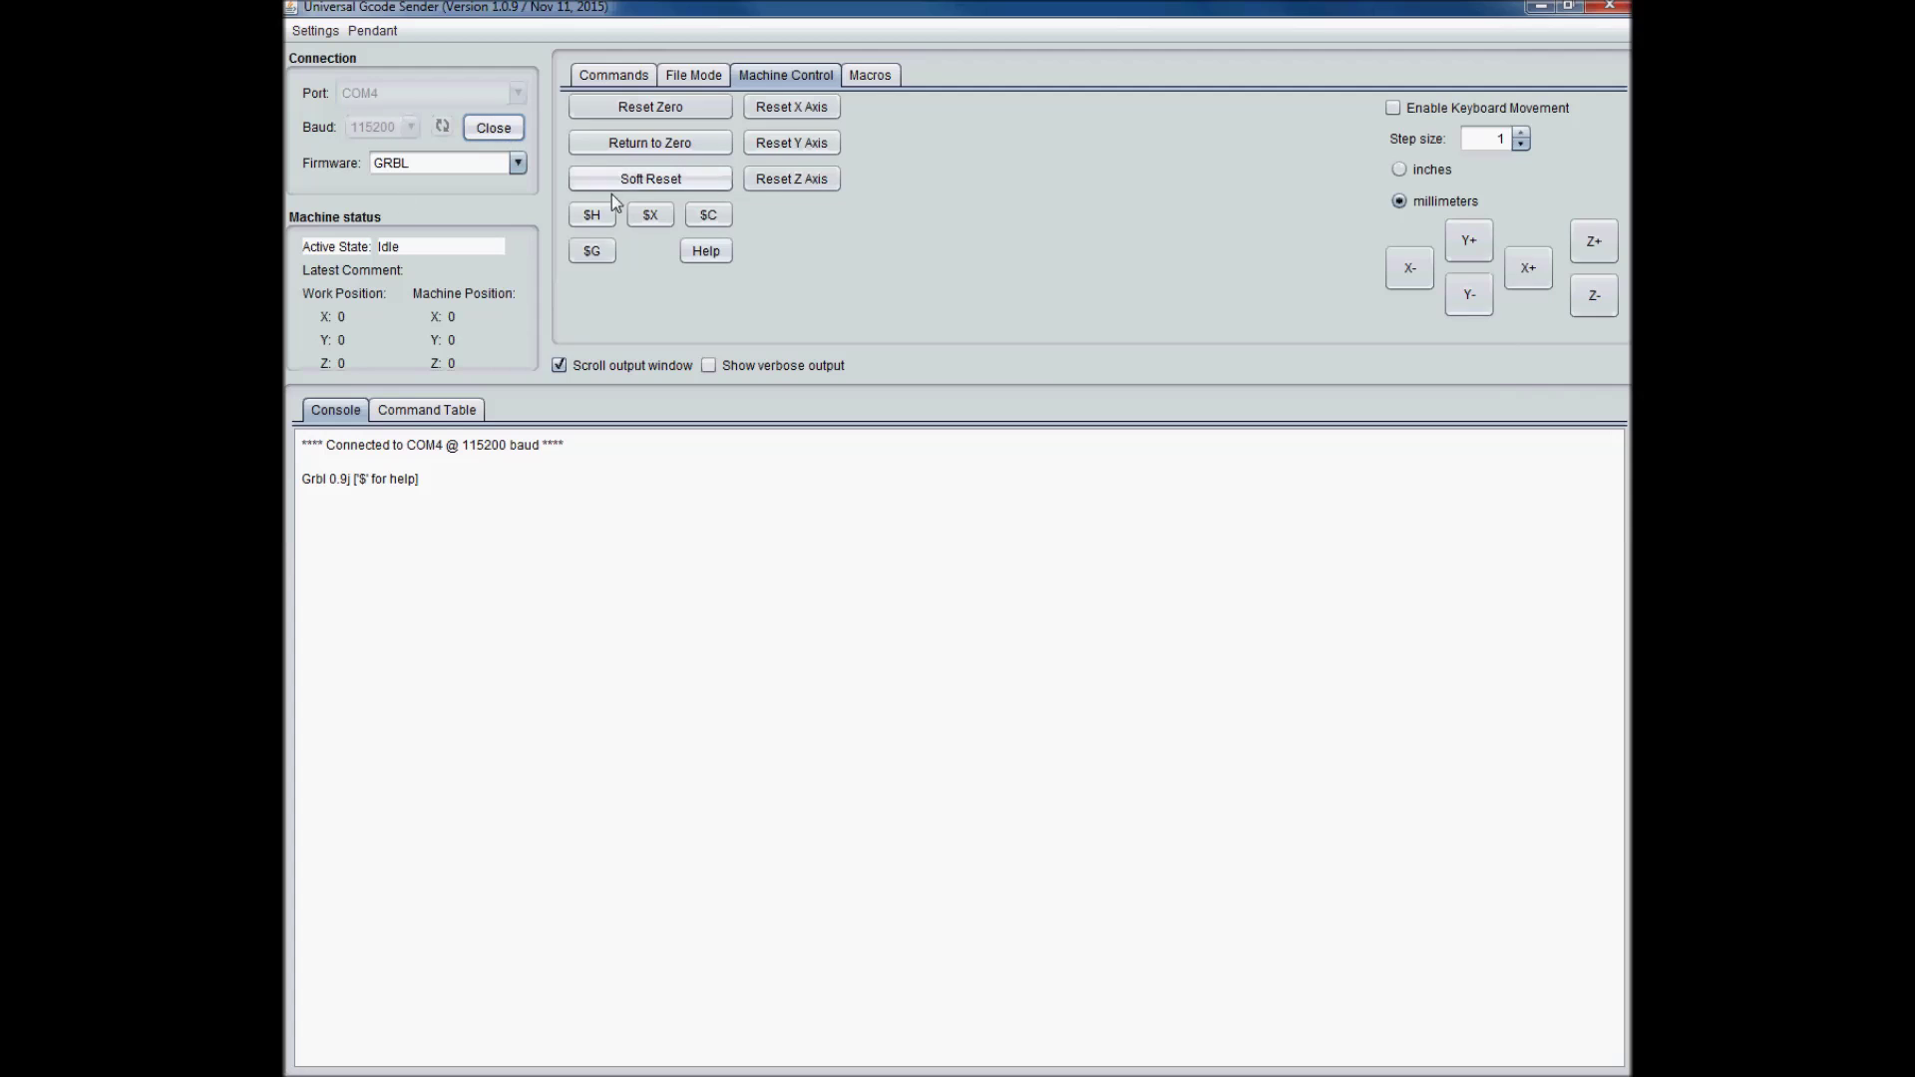
click(1486, 254)
click(1486, 254)
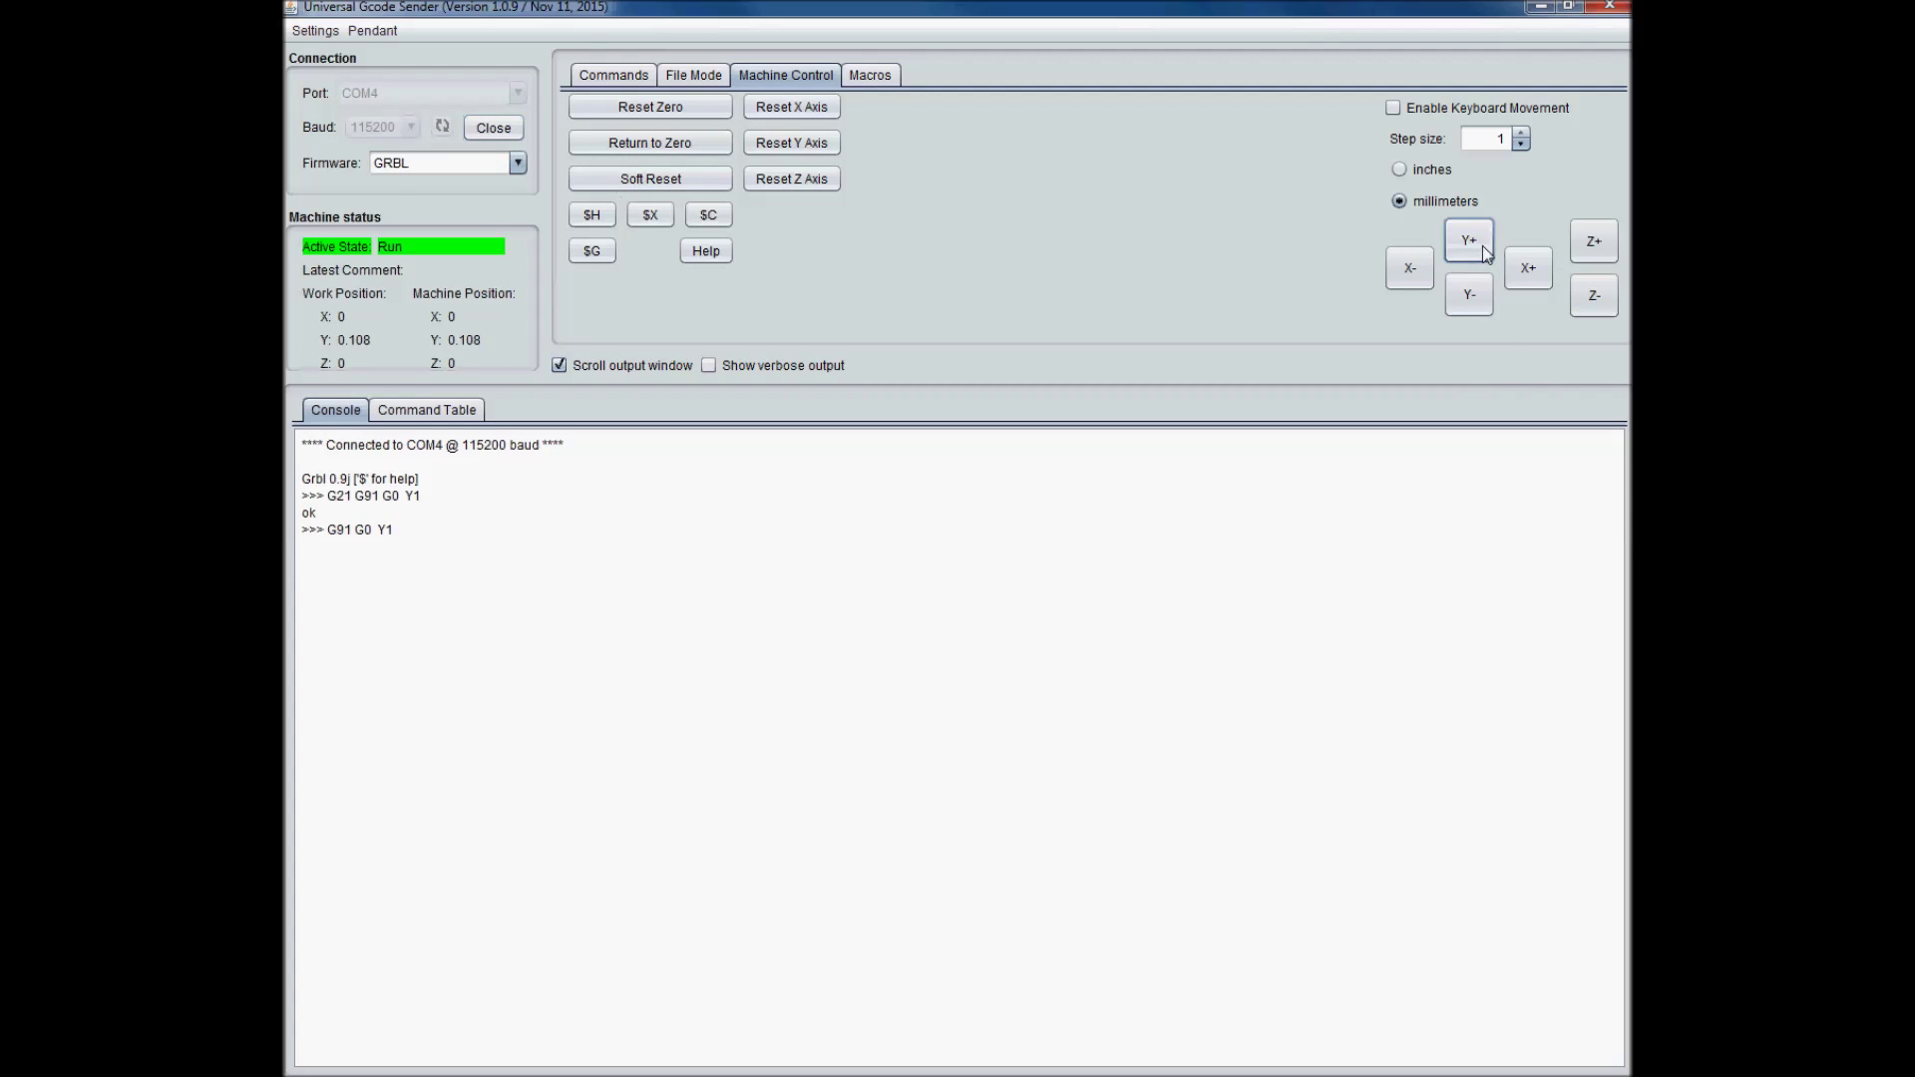